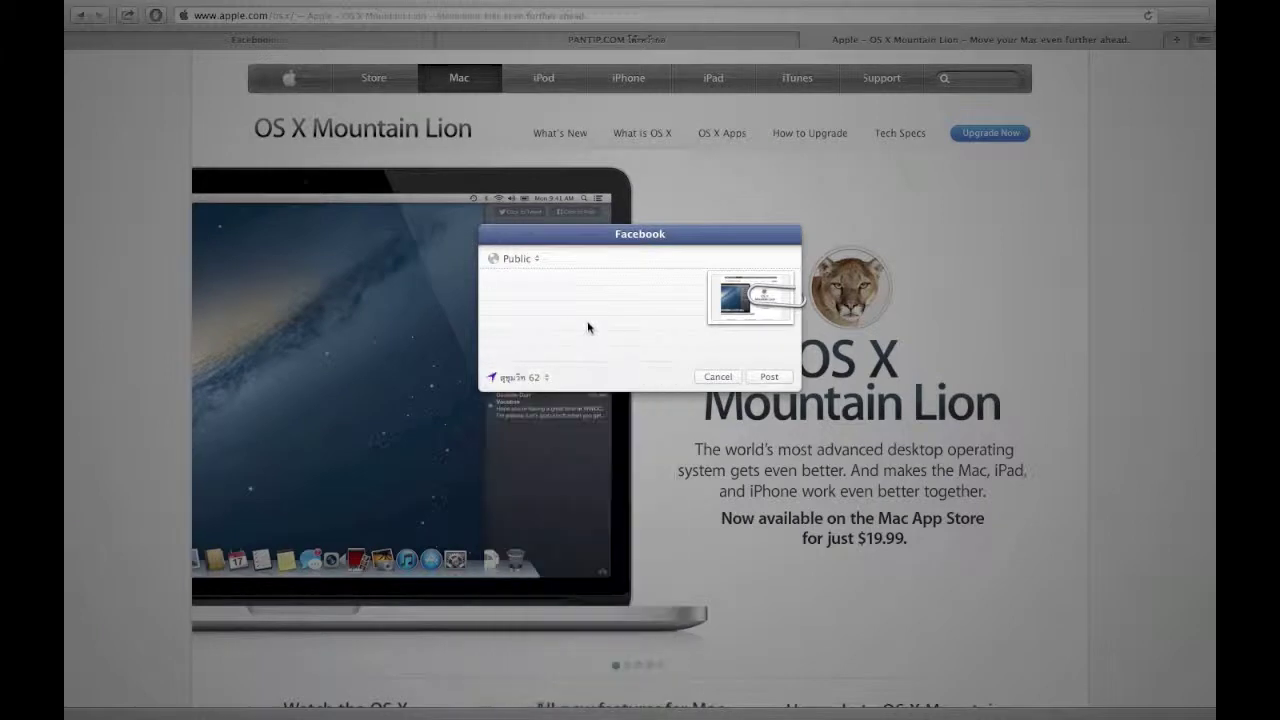
# Cancel the Facebook share sheet twice, then dismiss the How to Upgrade link's context menu.
pyautogui.click(718, 376)
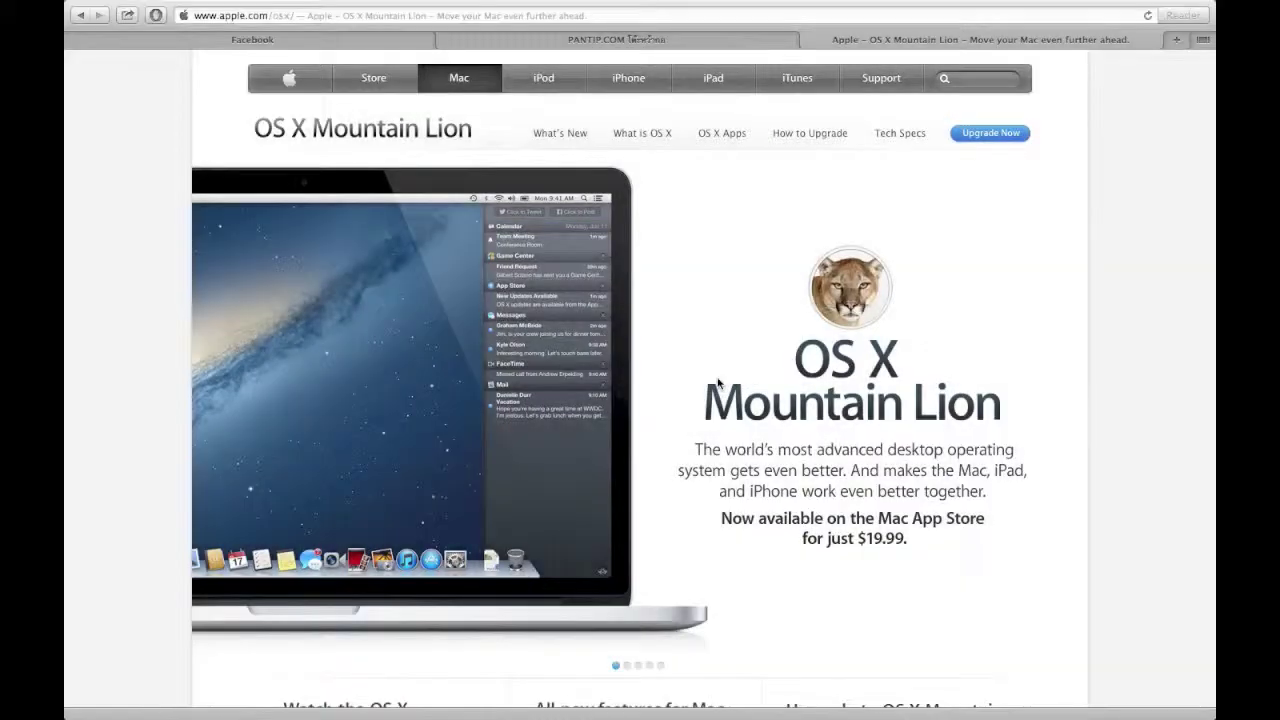
pyautogui.click(128, 17)
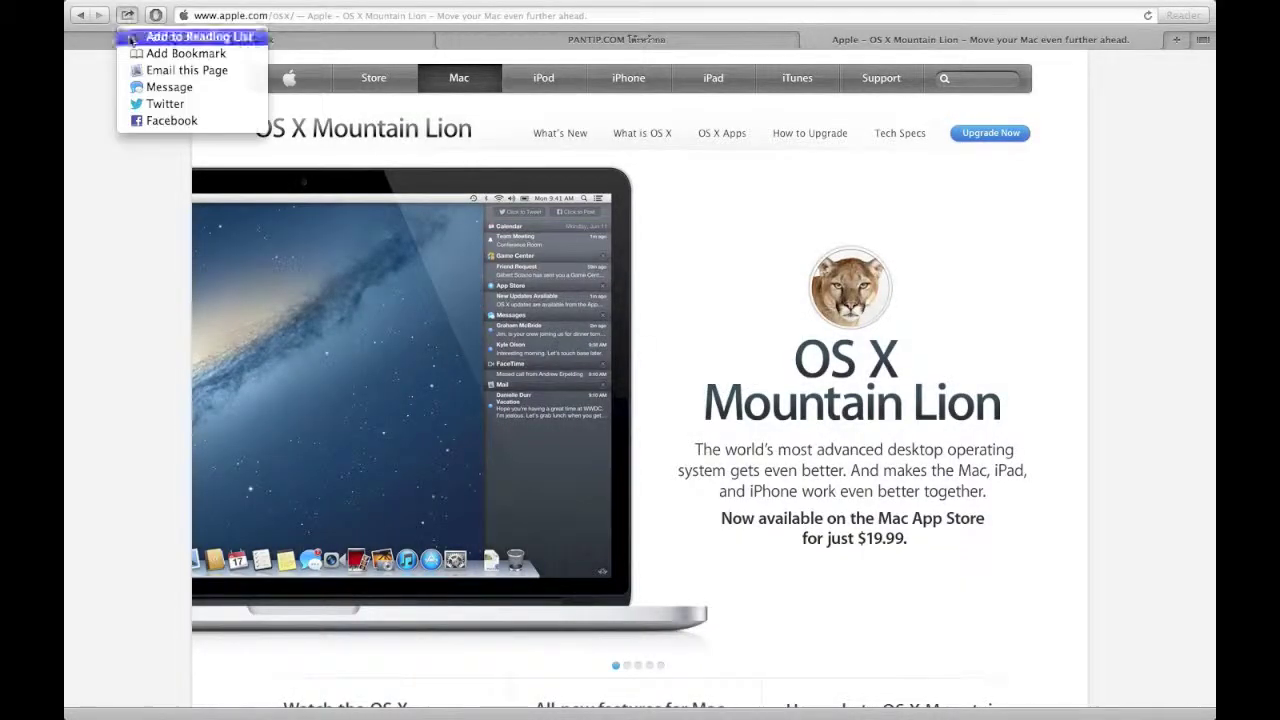
pyautogui.click(184, 141)
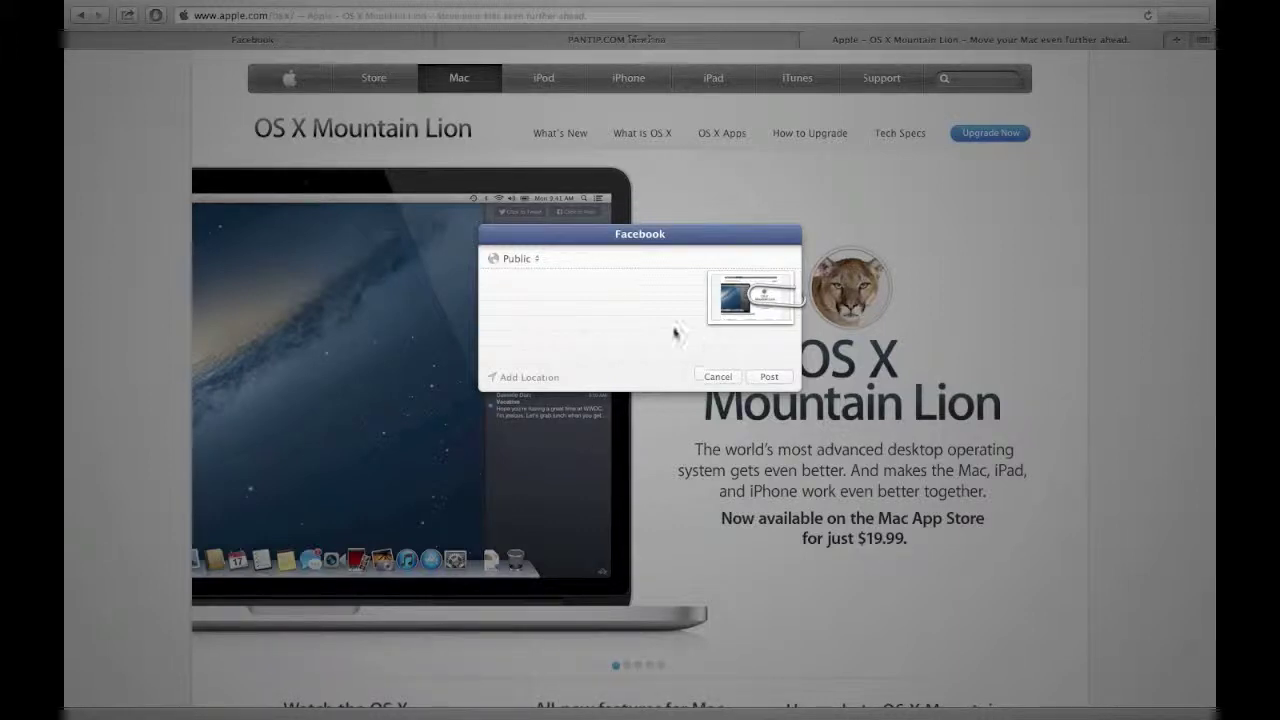
pyautogui.click(721, 377)
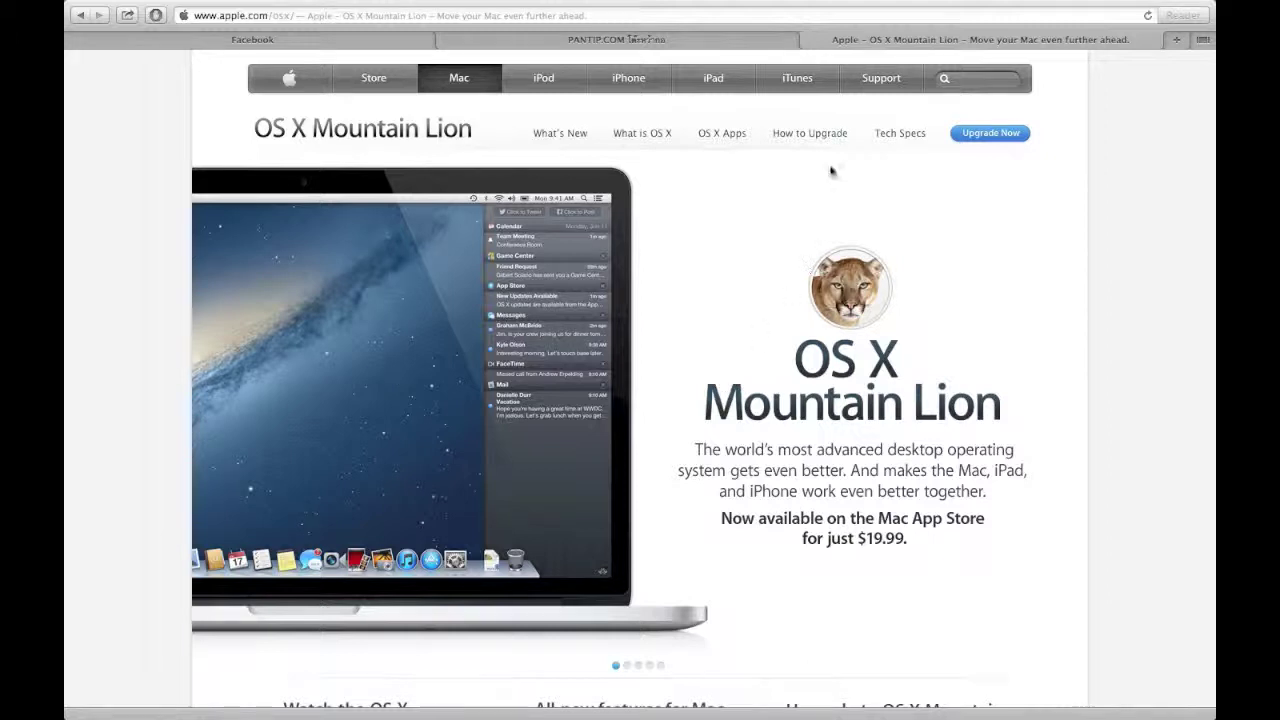
pyautogui.rightClick(811, 140)
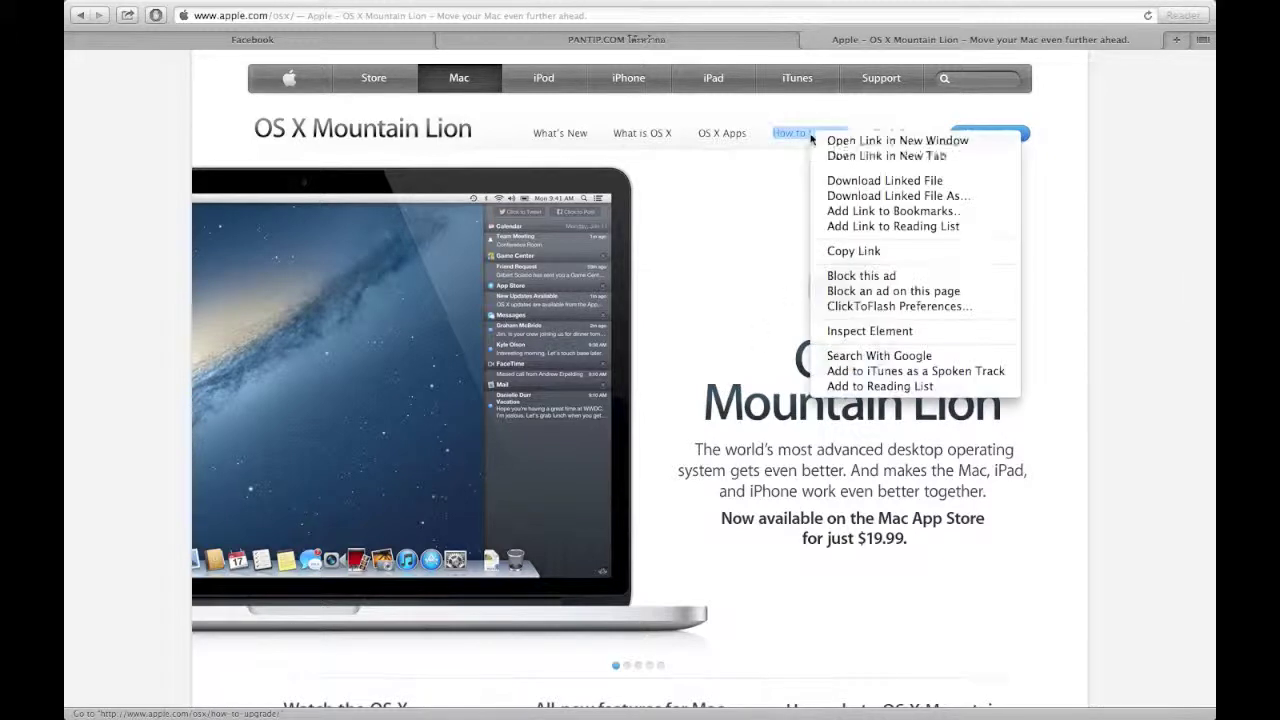
pyautogui.click(1145, 244)
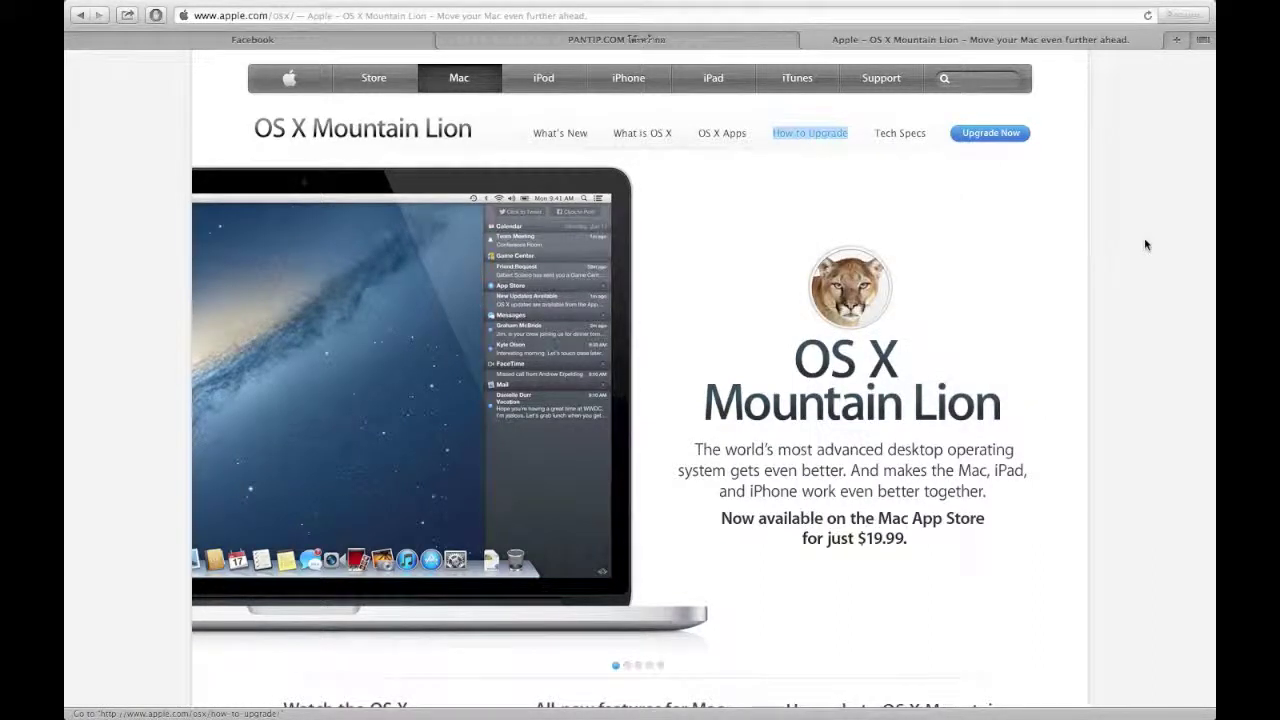
# Switch to the Activity Monitor desktop, select Safari Web Content, and browse the process list.
pyautogui.press('super+Tab')
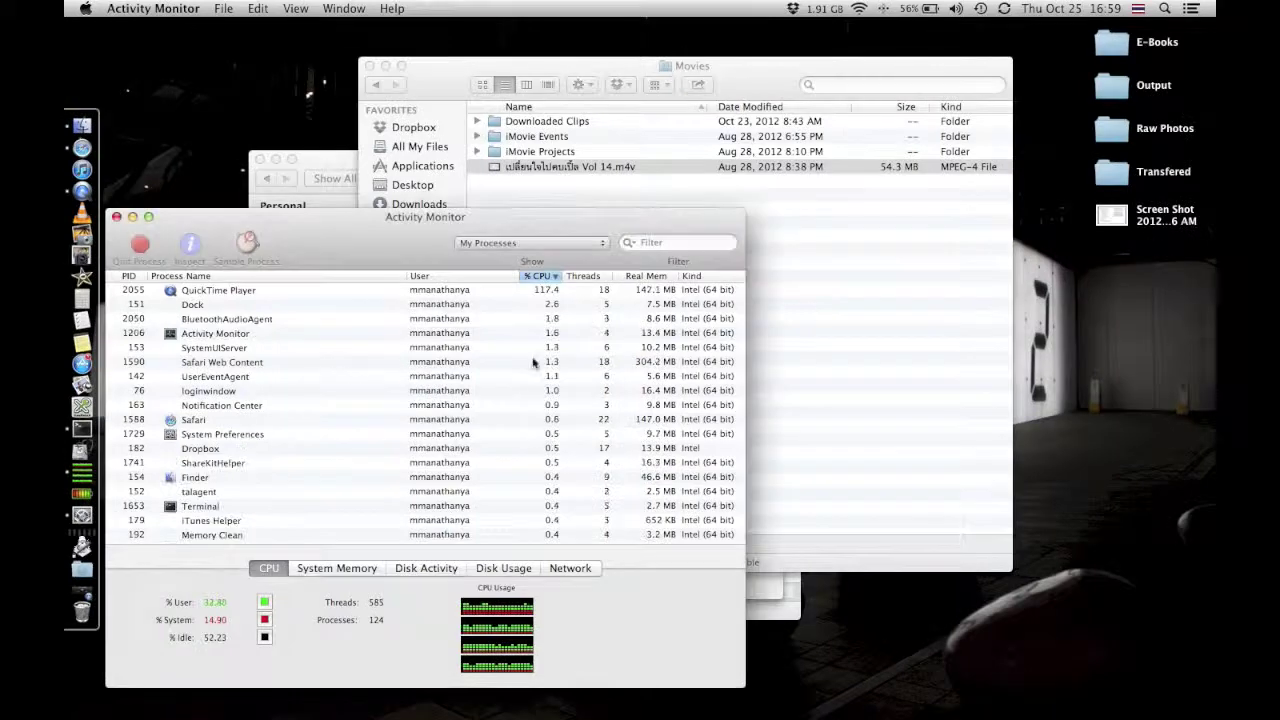
pyautogui.scroll(-3, 352, 371)
pyautogui.scroll(3, 352, 377)
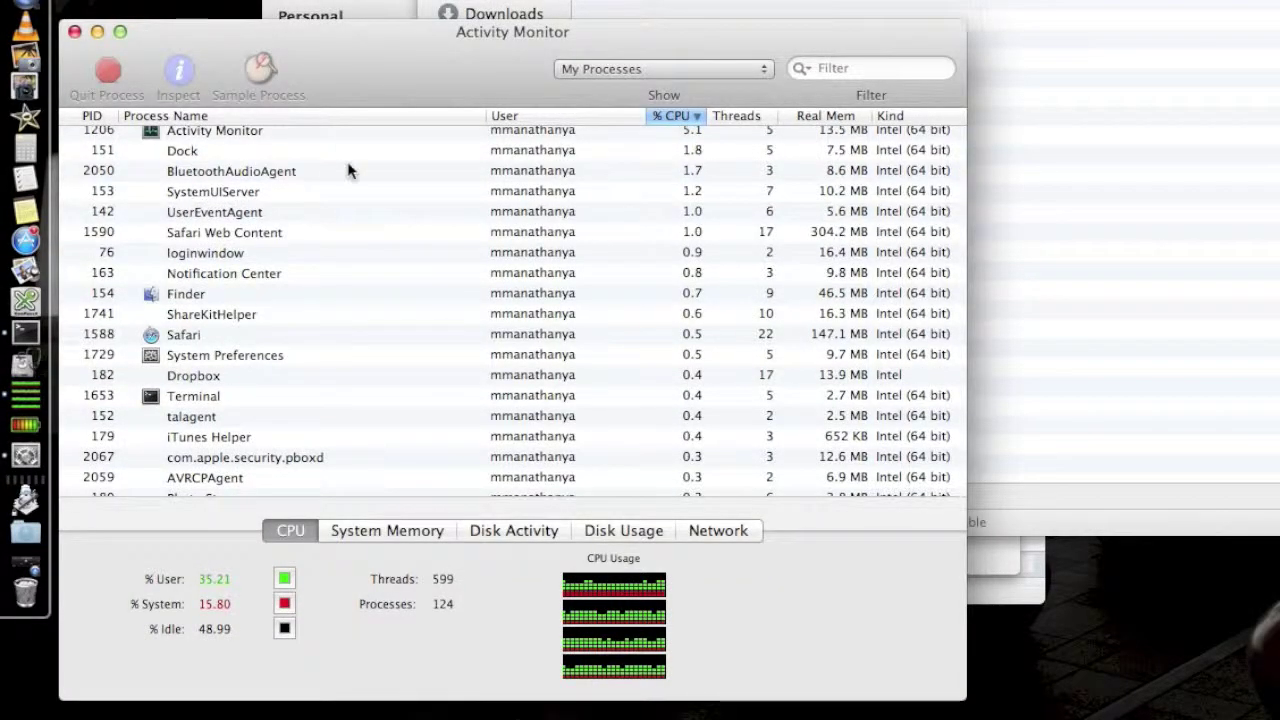
pyautogui.scroll(1, 348, 170)
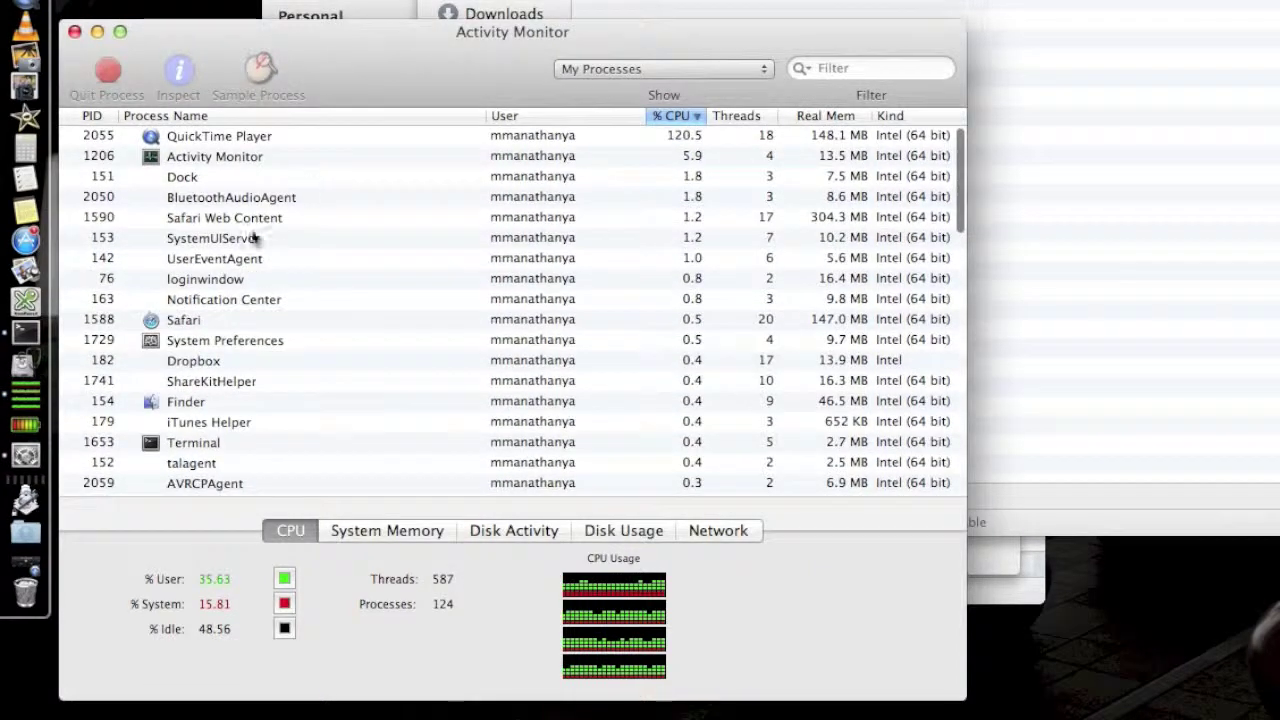
pyautogui.click(245, 224)
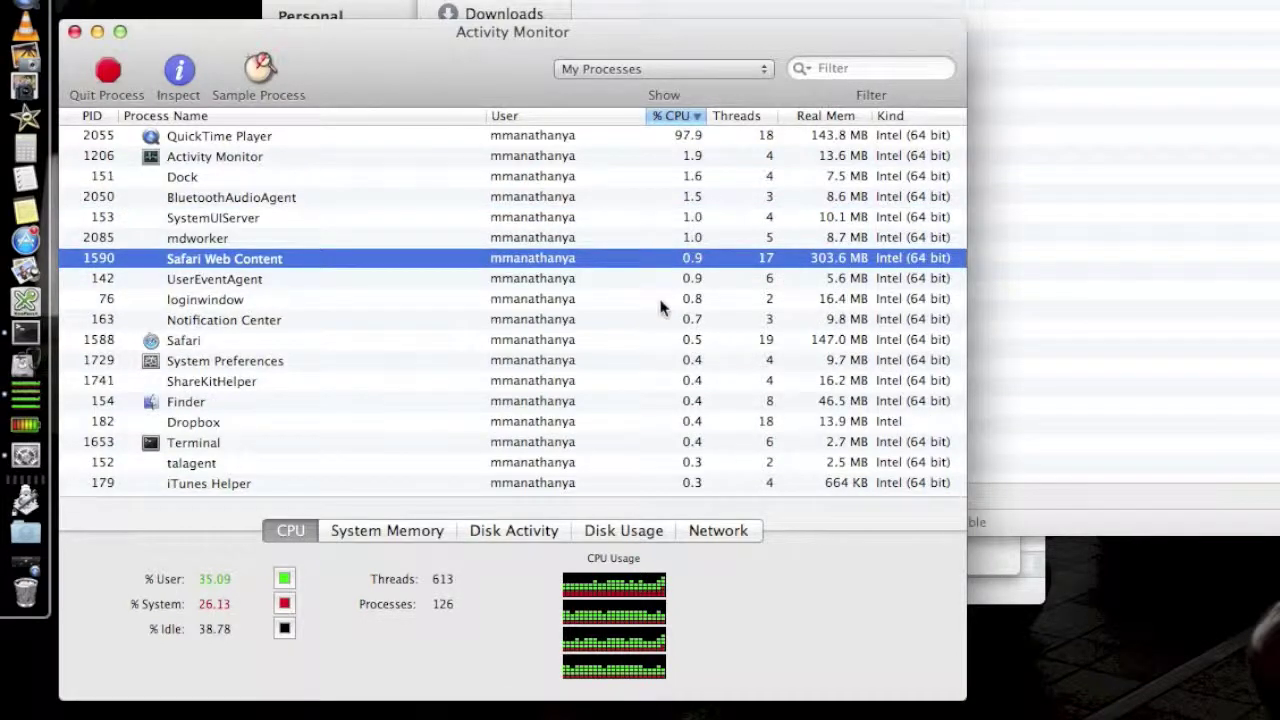
pyautogui.scroll(-10, 660, 307)
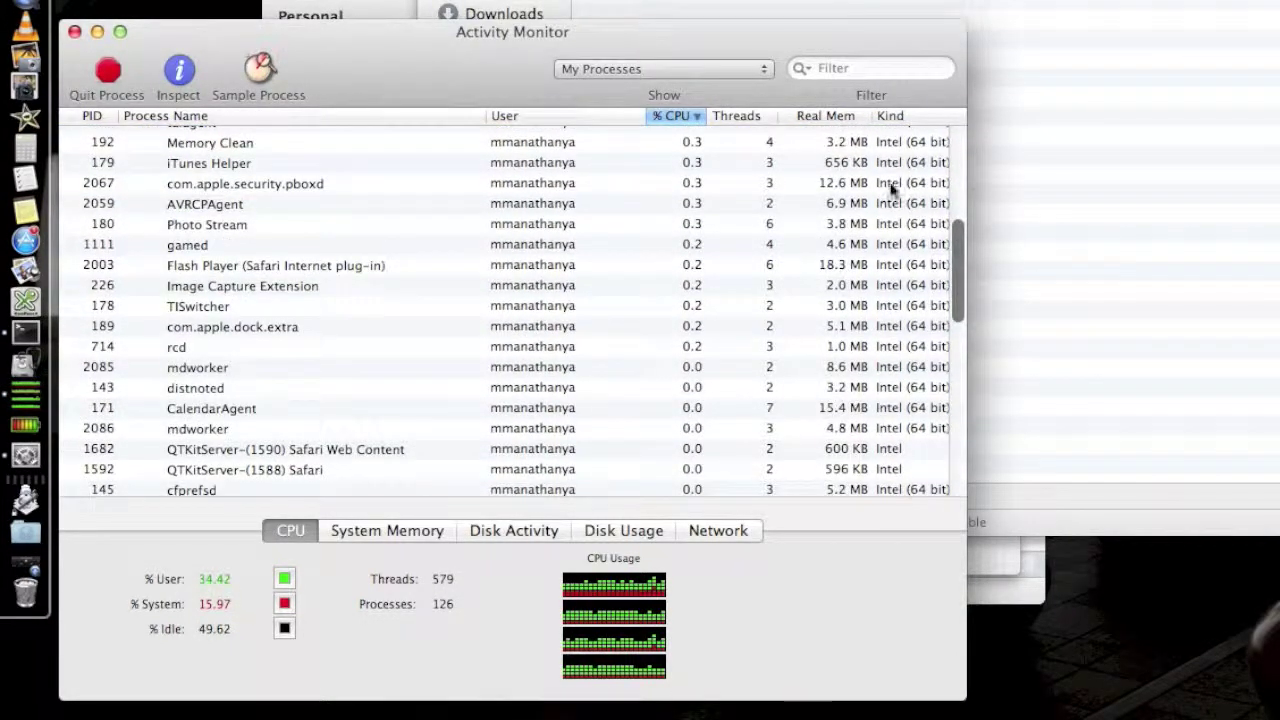
pyautogui.scroll(-5, 893, 190)
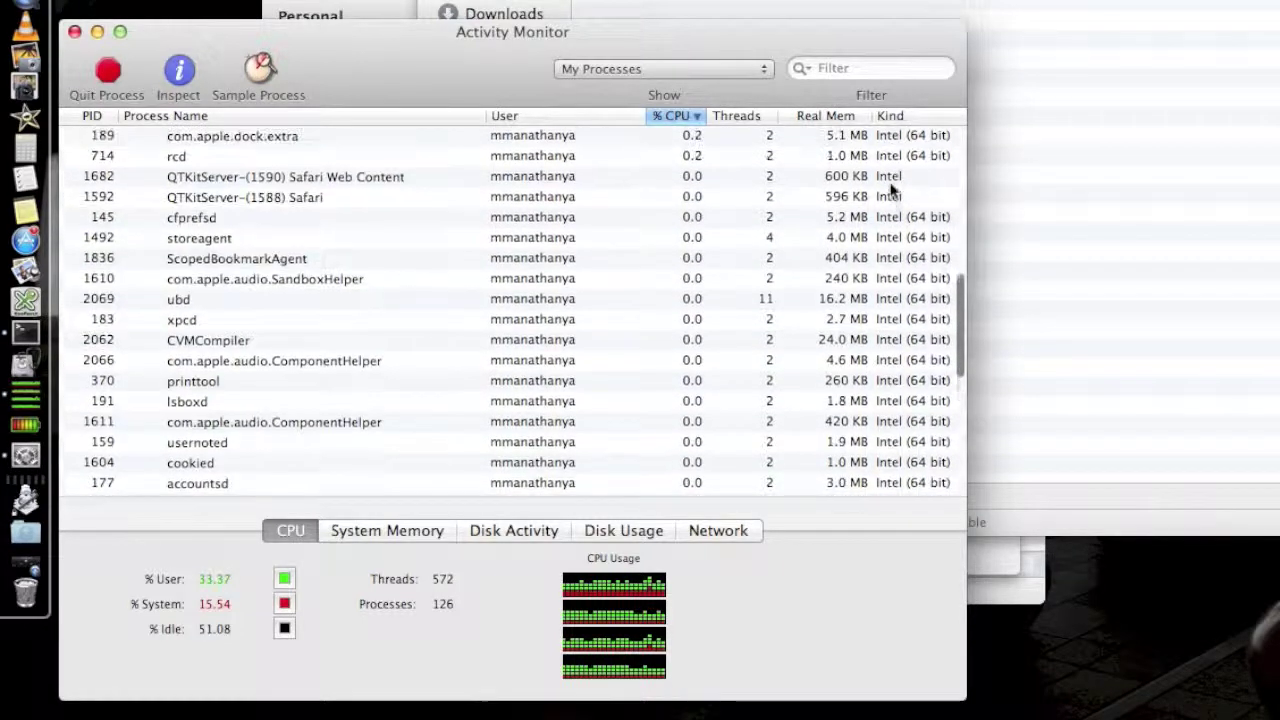
pyautogui.scroll(10, 893, 190)
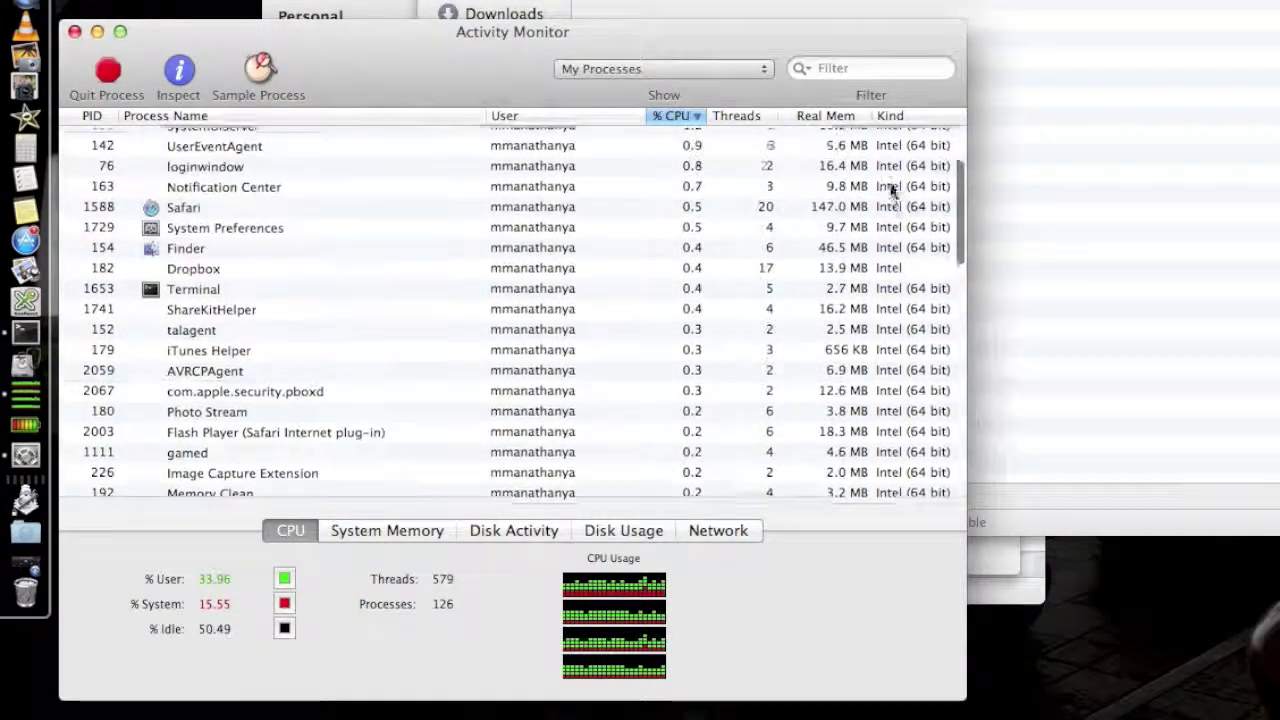
pyautogui.scroll(3, 893, 190)
pyautogui.scroll(-8, 893, 190)
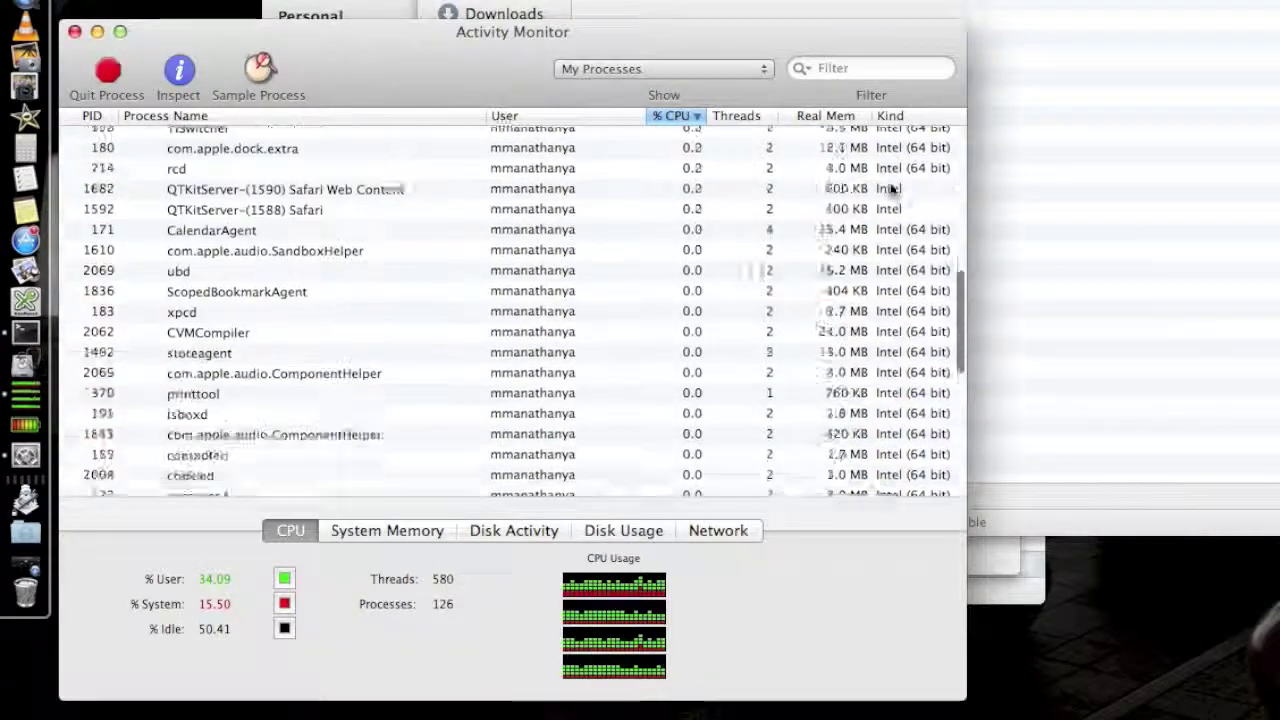
pyautogui.scroll(-3, 893, 190)
pyautogui.scroll(10, 893, 190)
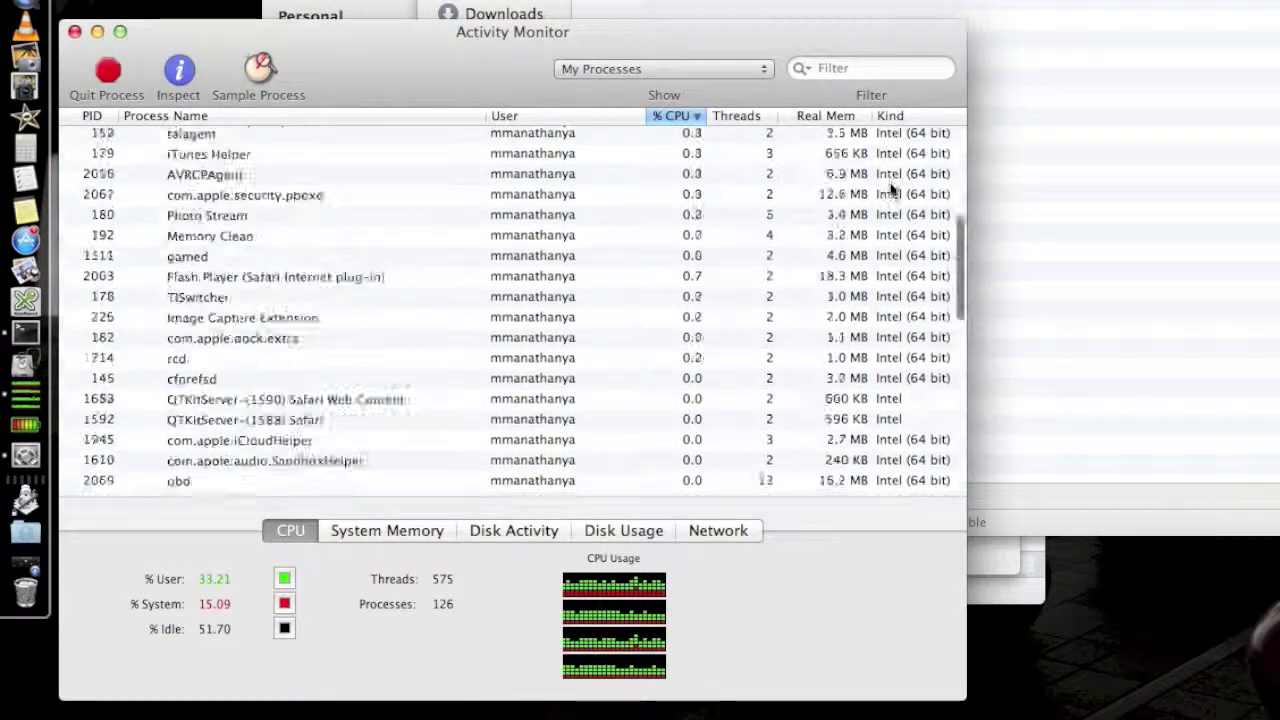
# Show All Processes and look through them, then return to My Processes.
pyautogui.click(757, 69)
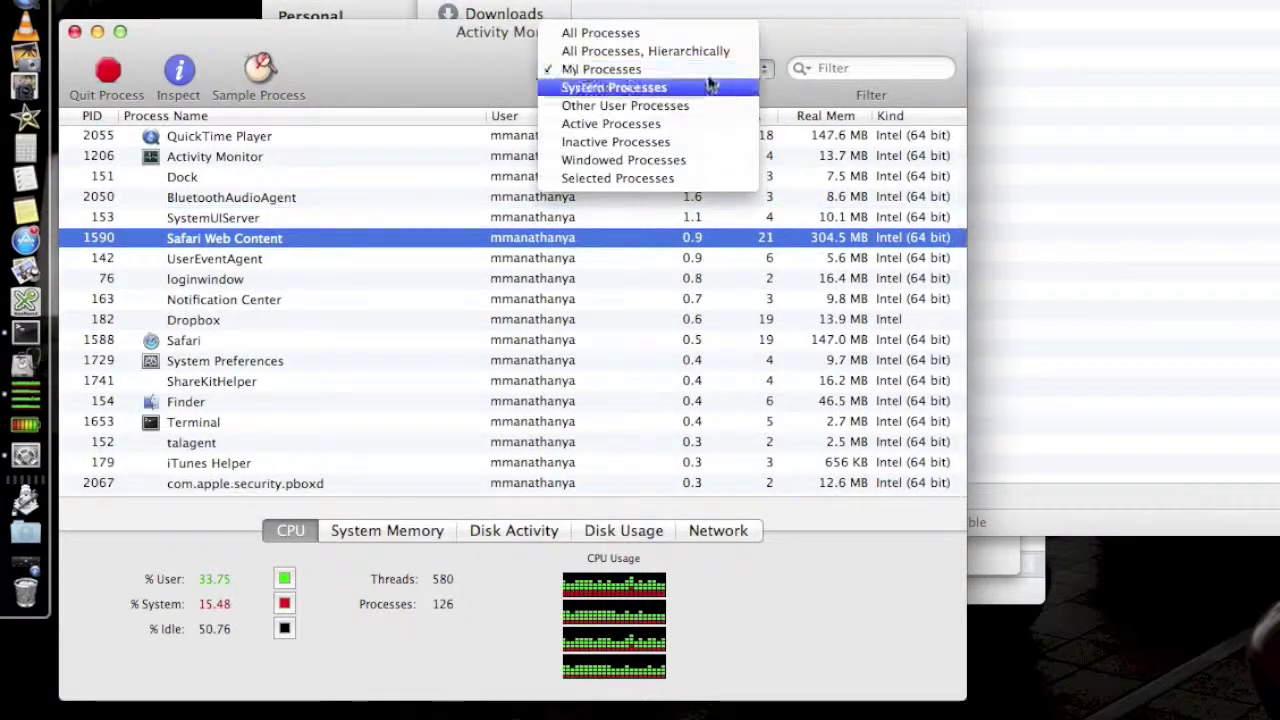
pyautogui.click(686, 36)
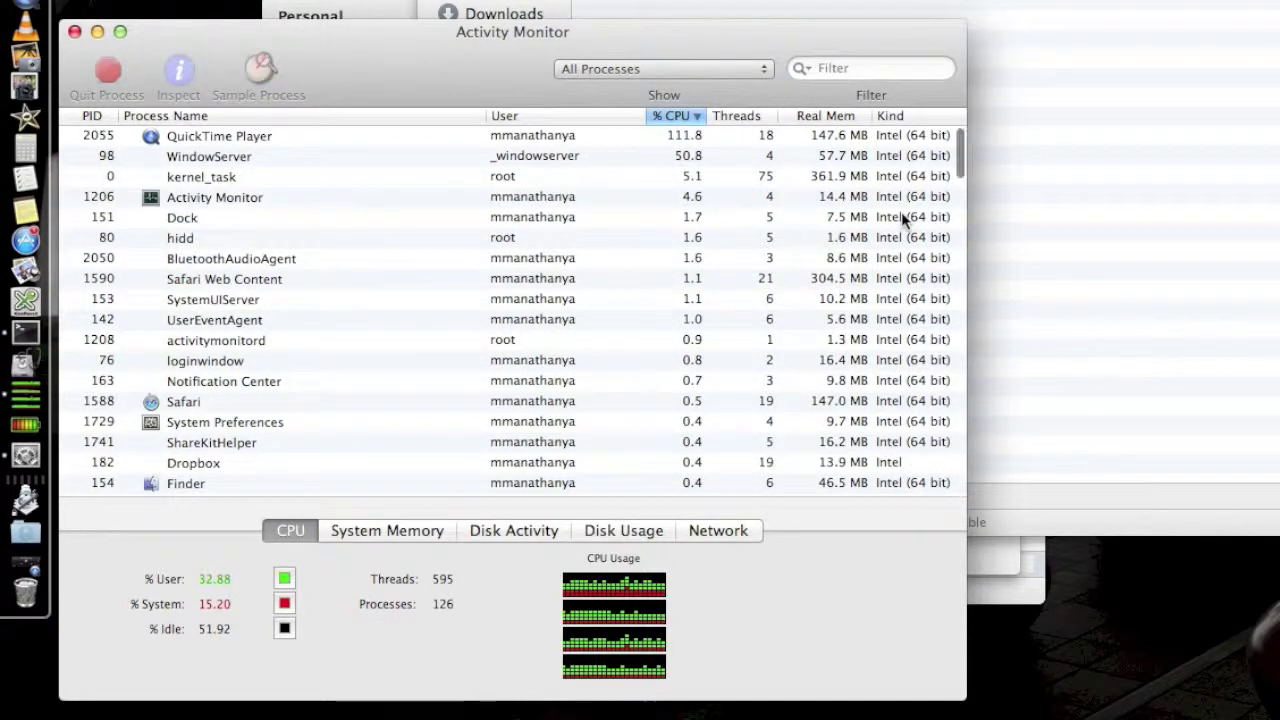
pyautogui.scroll(-8, 903, 217)
pyautogui.scroll(-20, 903, 217)
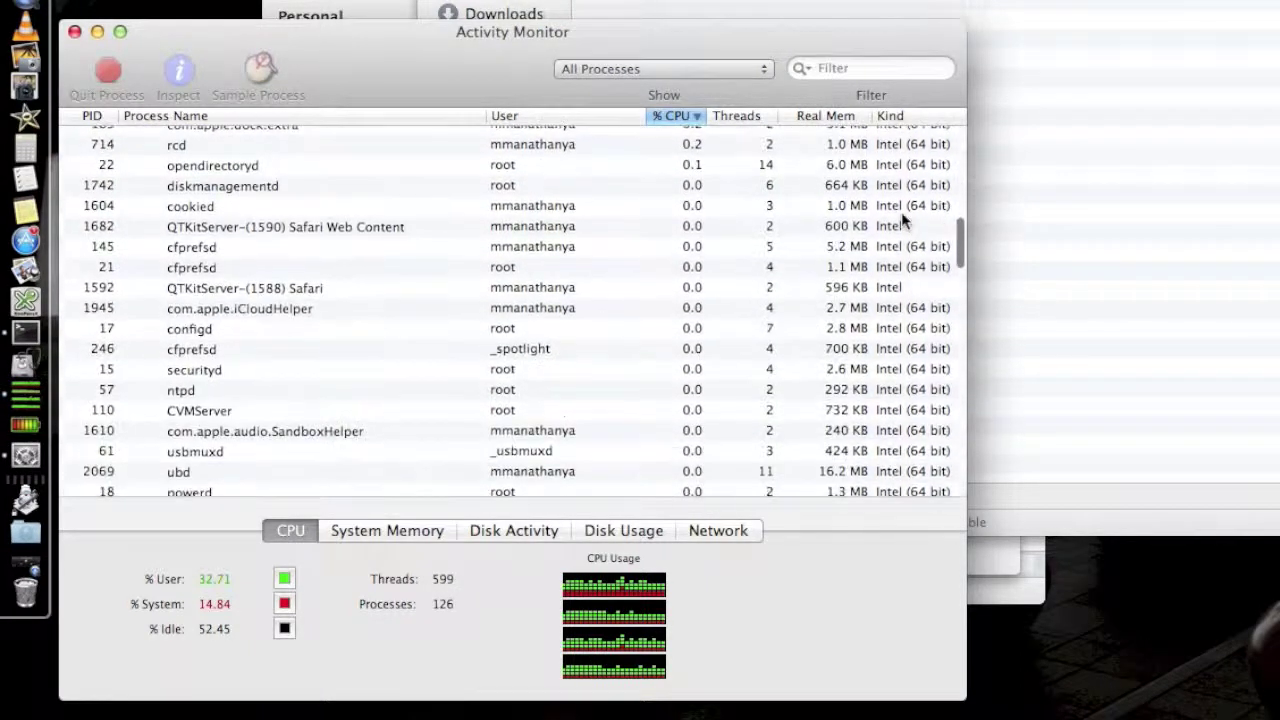
pyautogui.scroll(20, 903, 217)
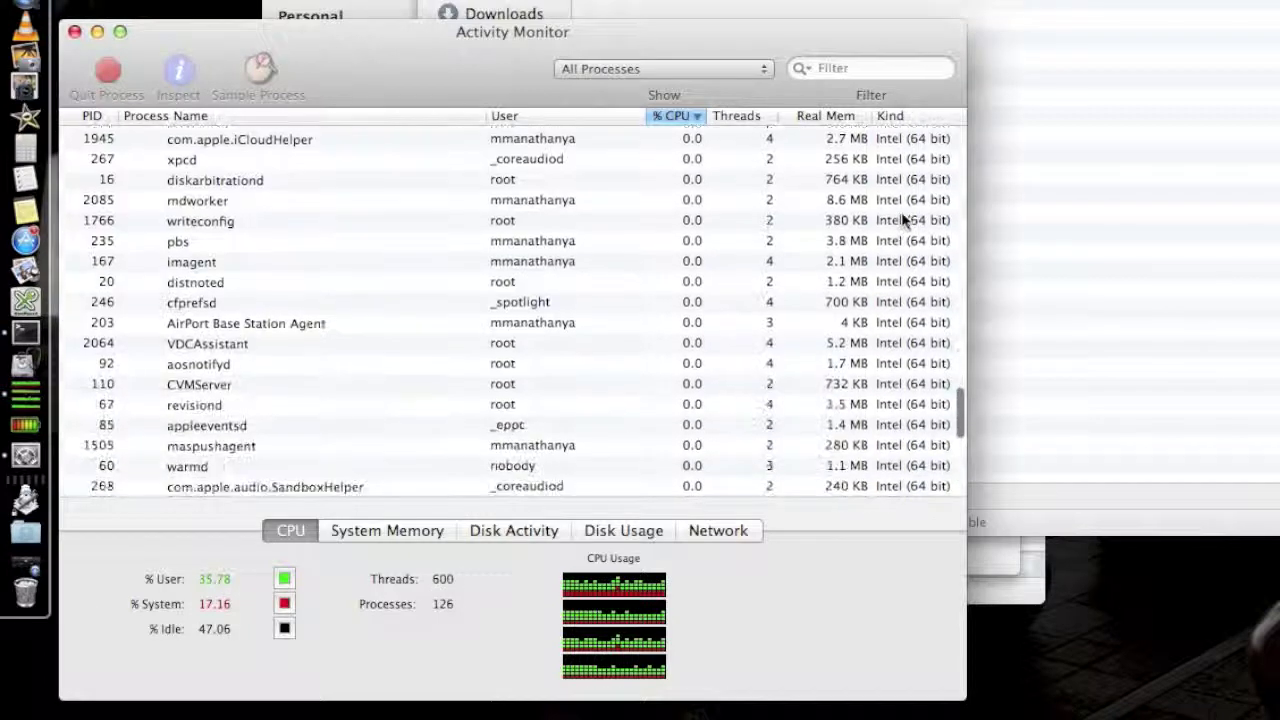
pyautogui.click(672, 68)
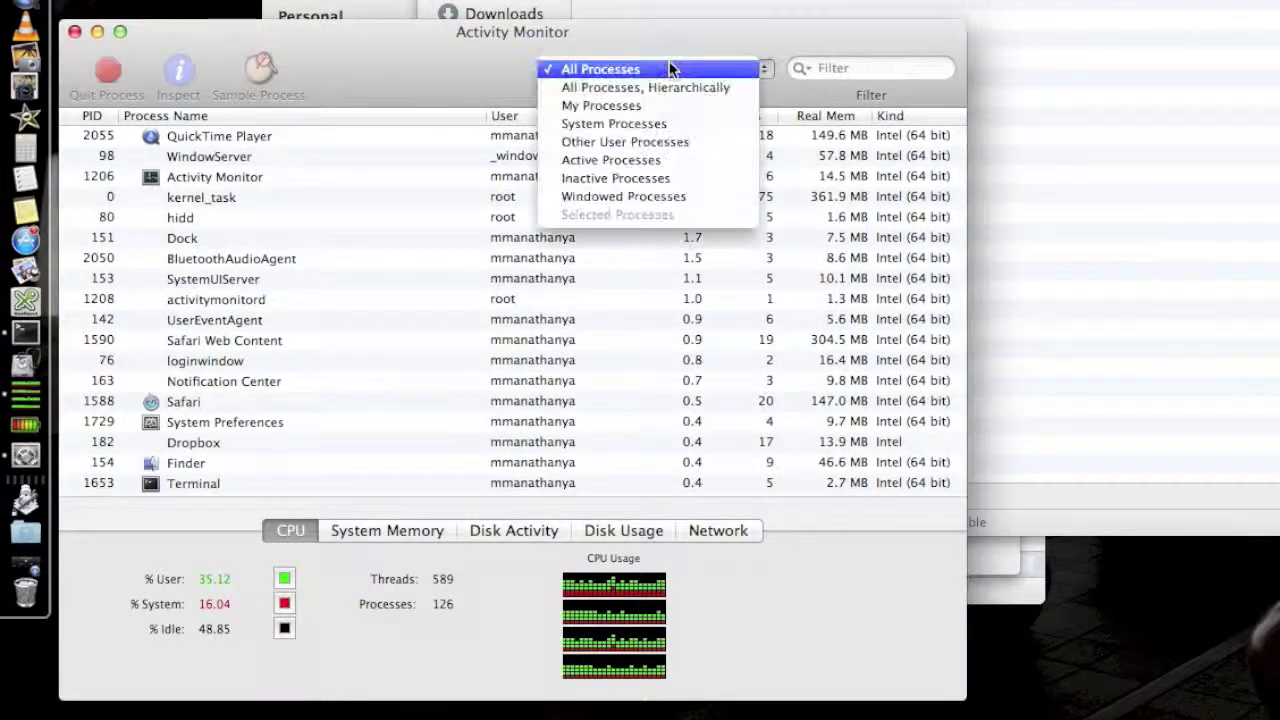
pyautogui.click(636, 106)
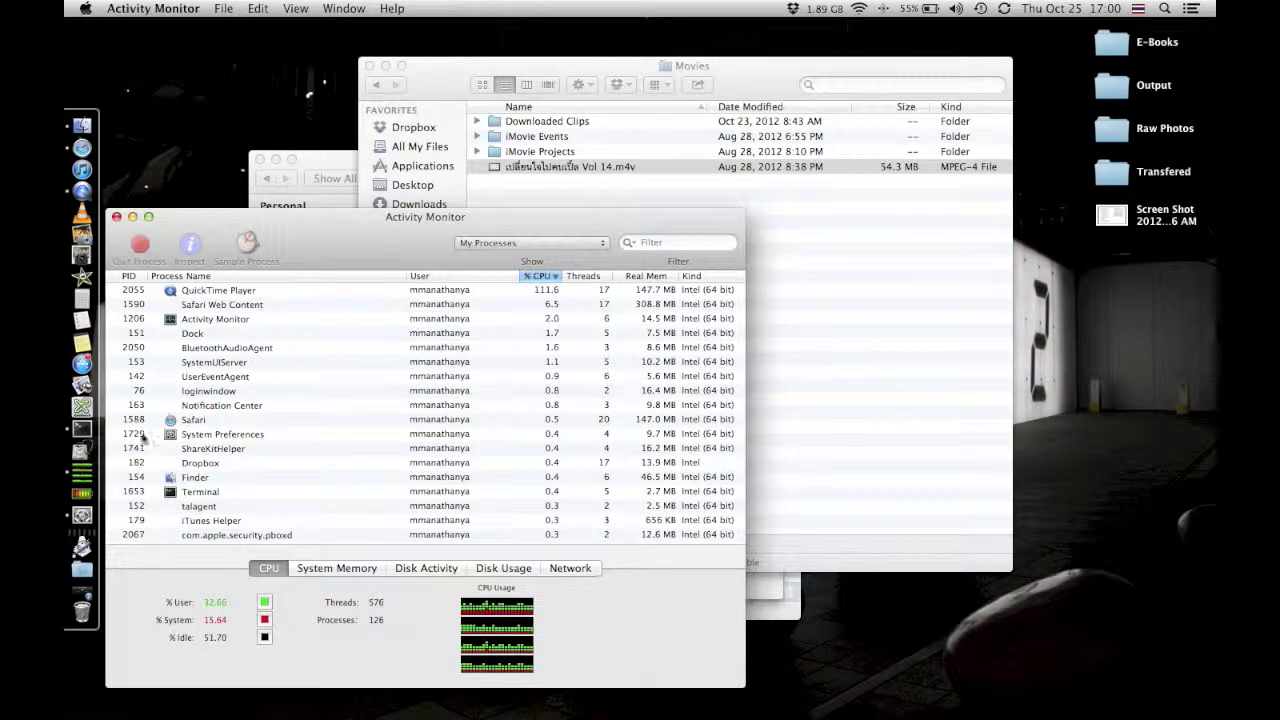
# Open Time Machine preferences, unlock it with the admin password, and open Select Disk….
pyautogui.click(98, 522)
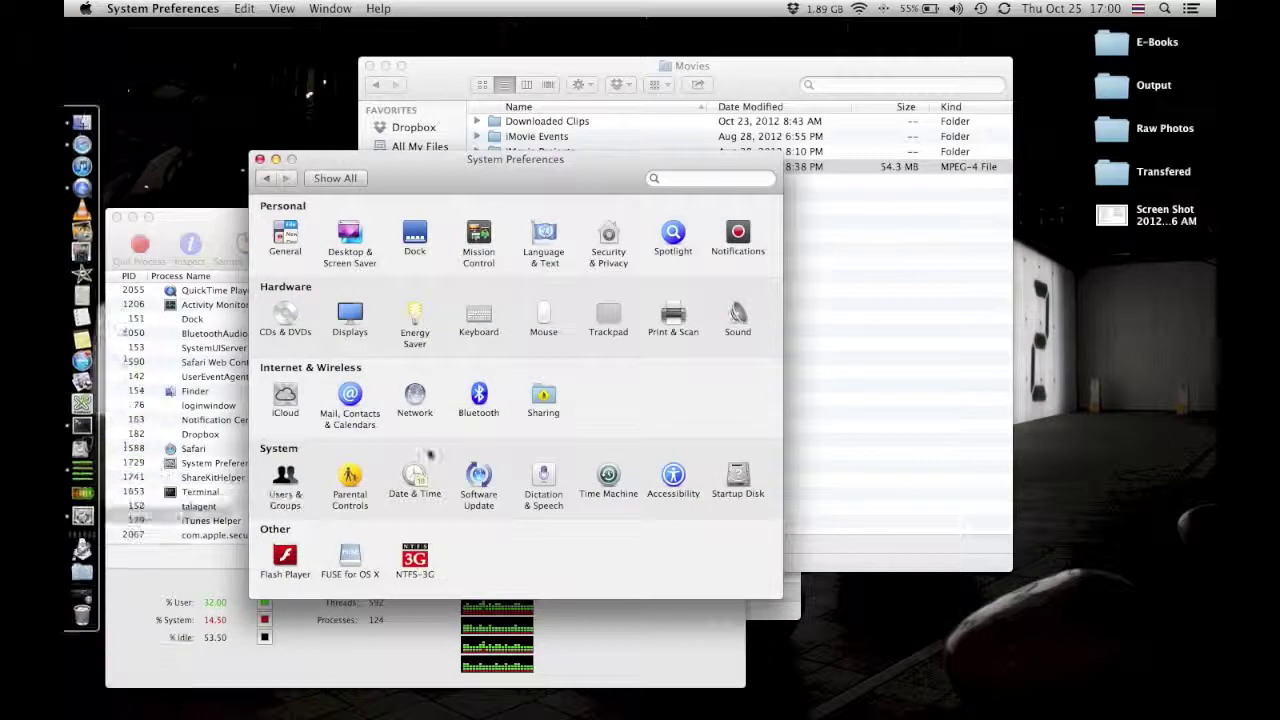
pyautogui.click(610, 480)
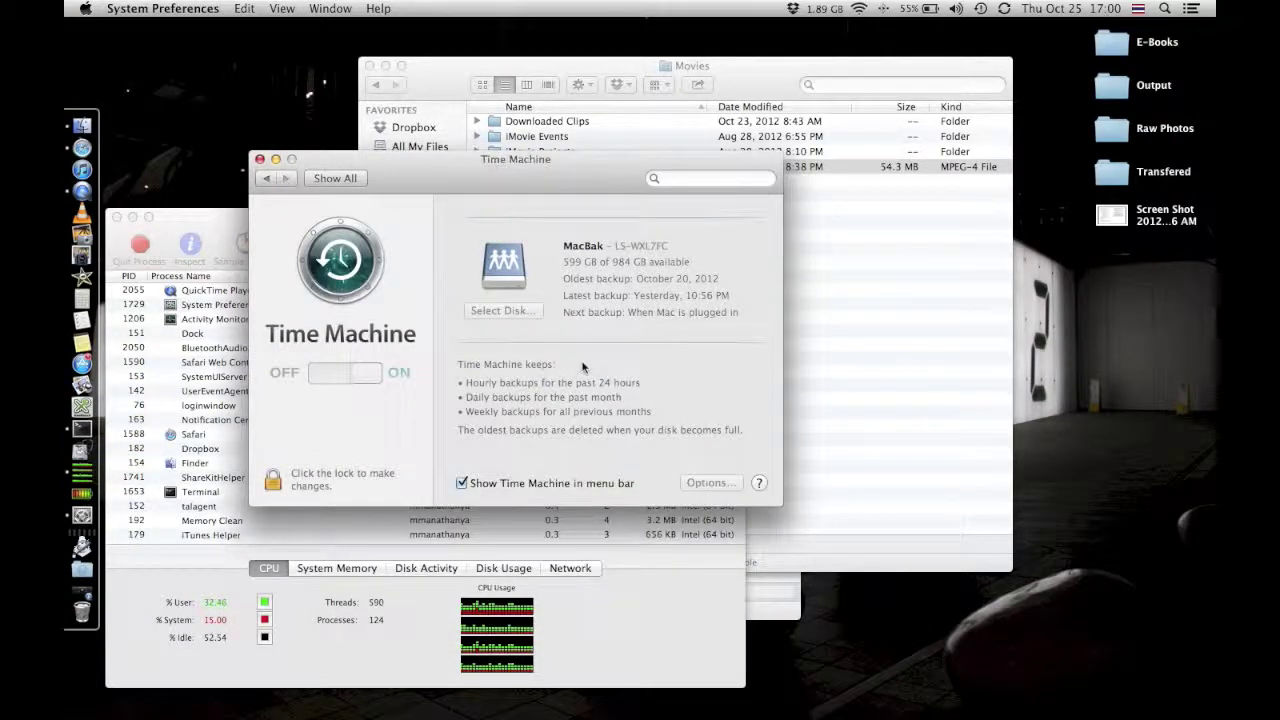
pyautogui.click(273, 481)
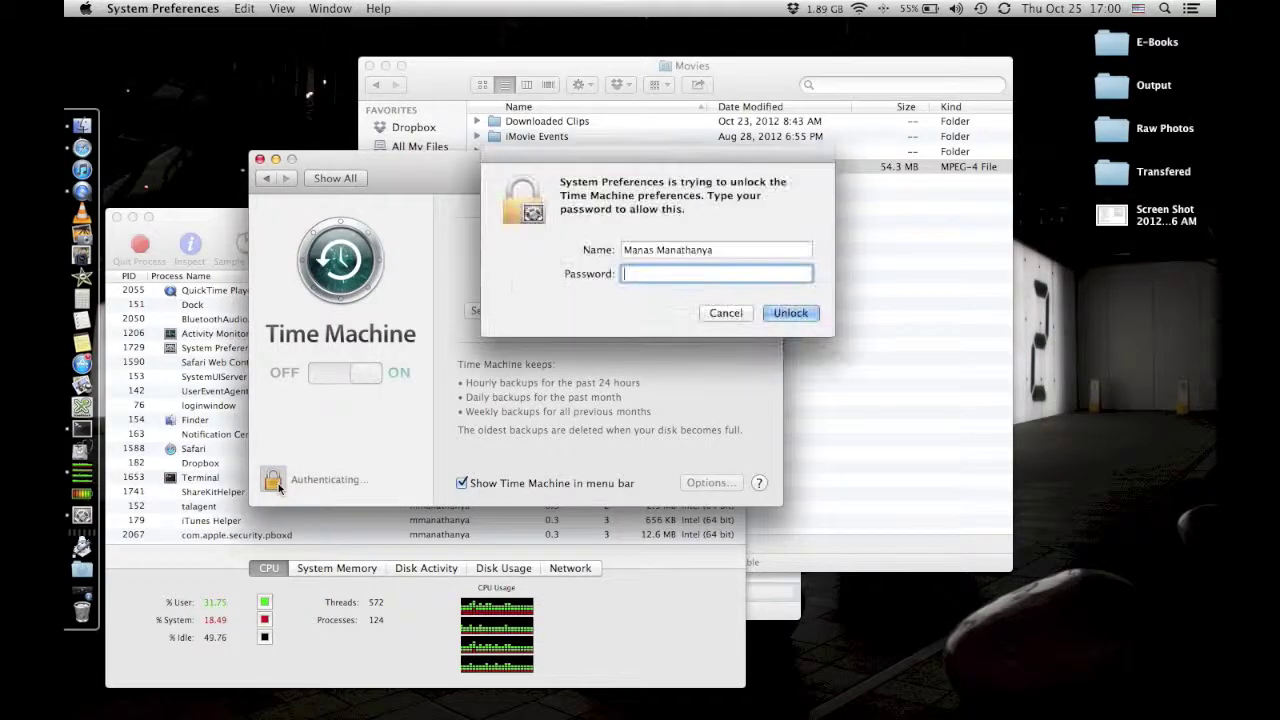
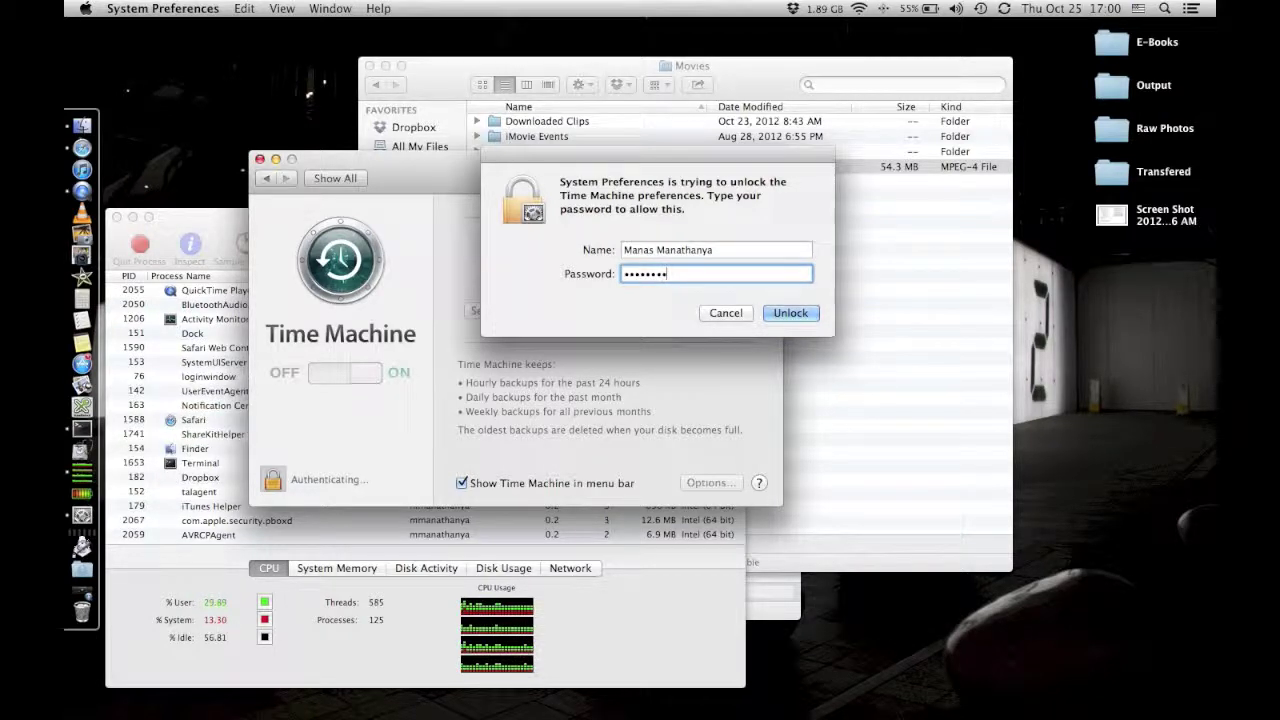
pyautogui.press('Return')
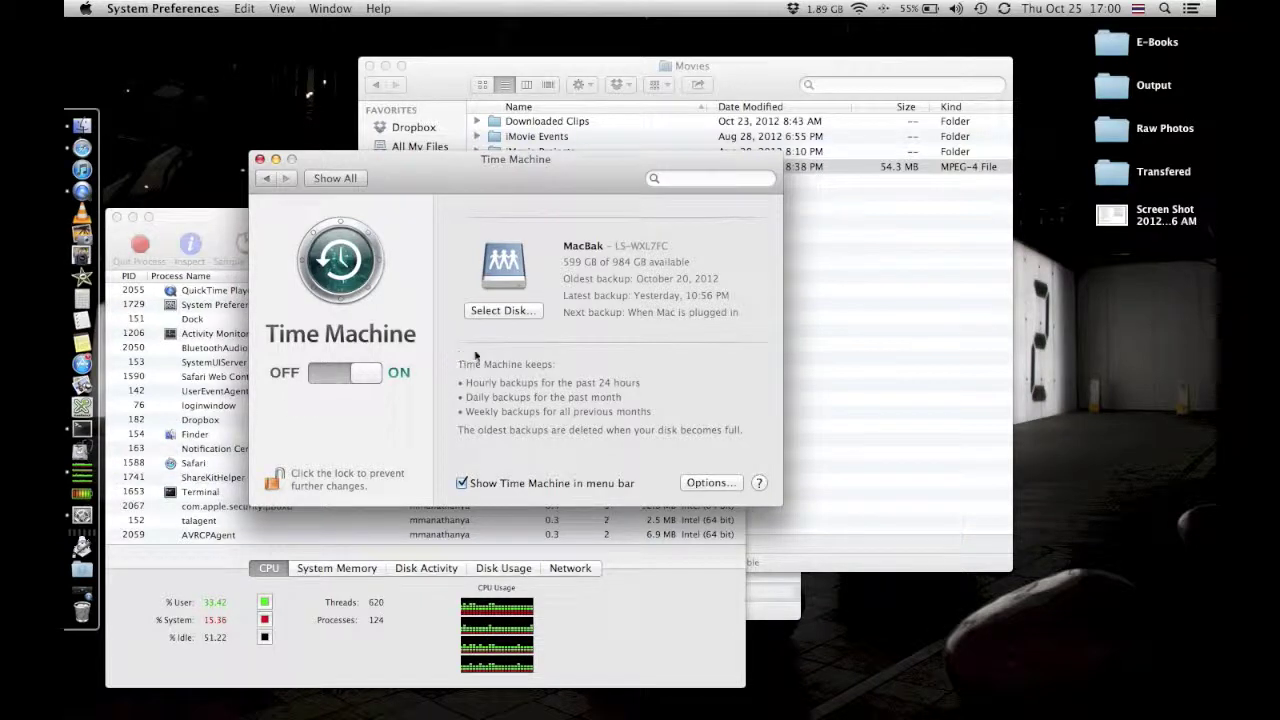
pyautogui.click(515, 312)
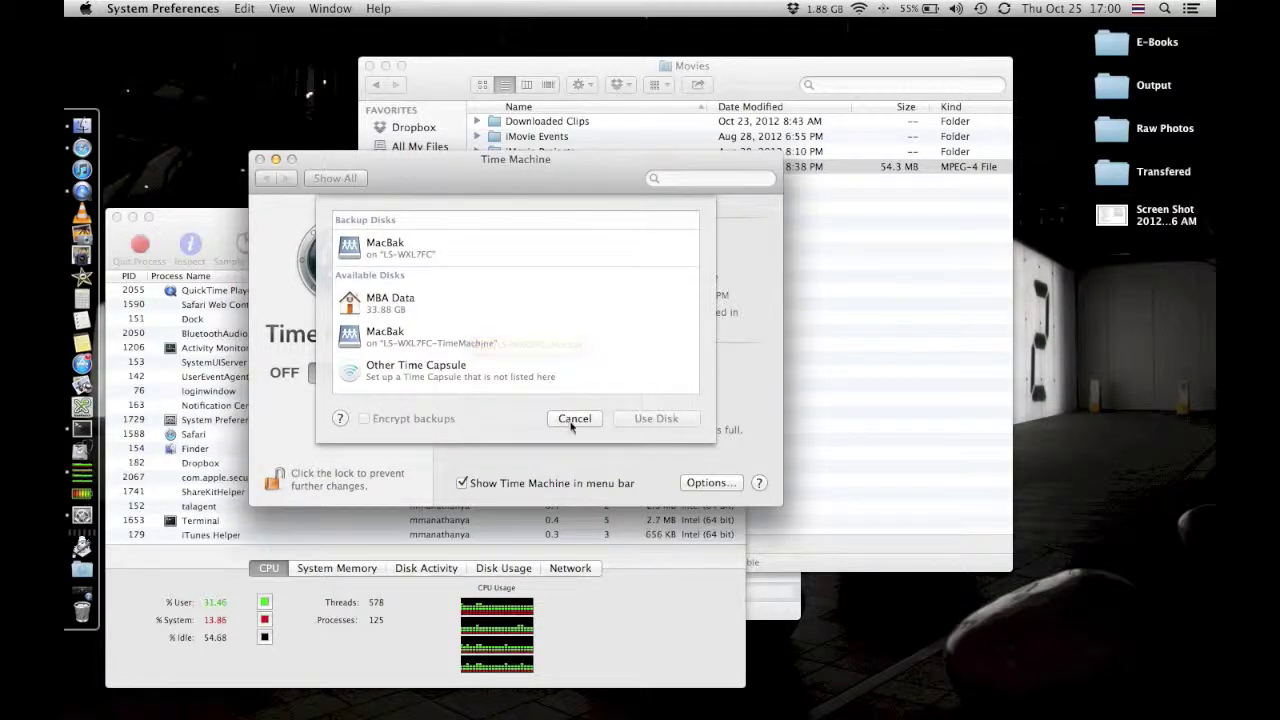
# Run ConnectNAS from the Dock's Automation stack to mount the NAS shares.
pyautogui.click(82, 545)
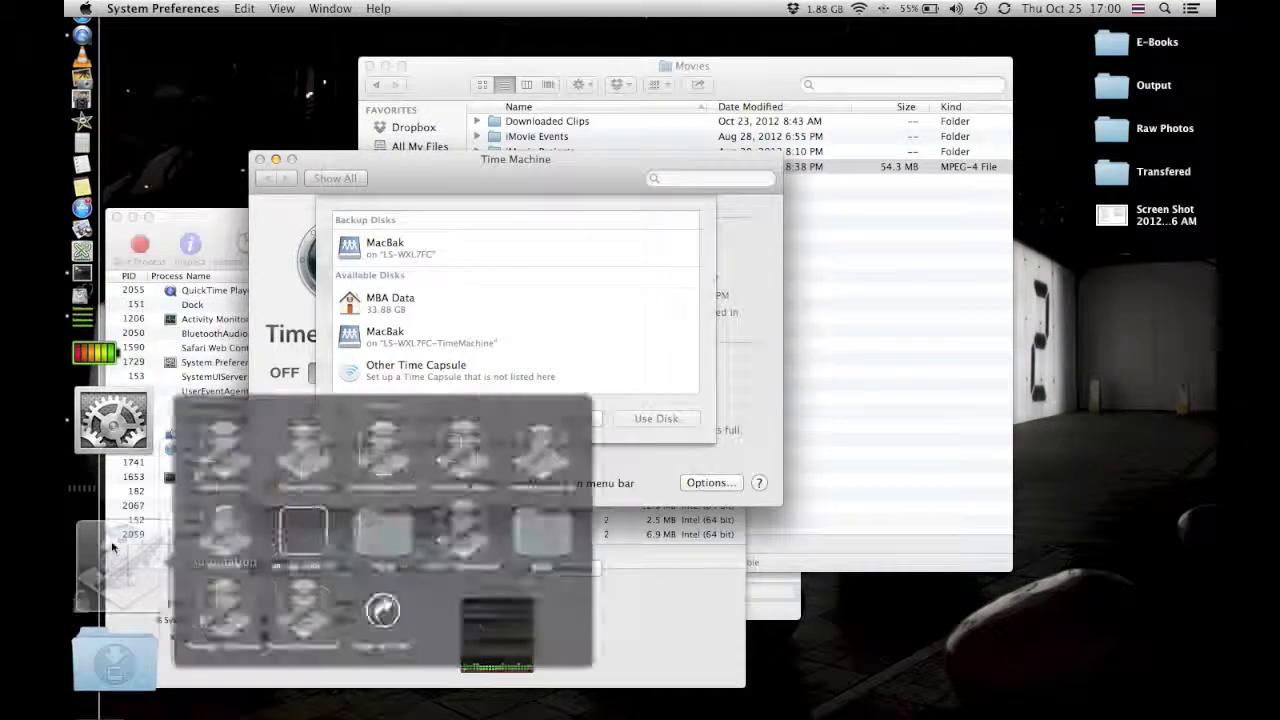
pyautogui.click(253, 452)
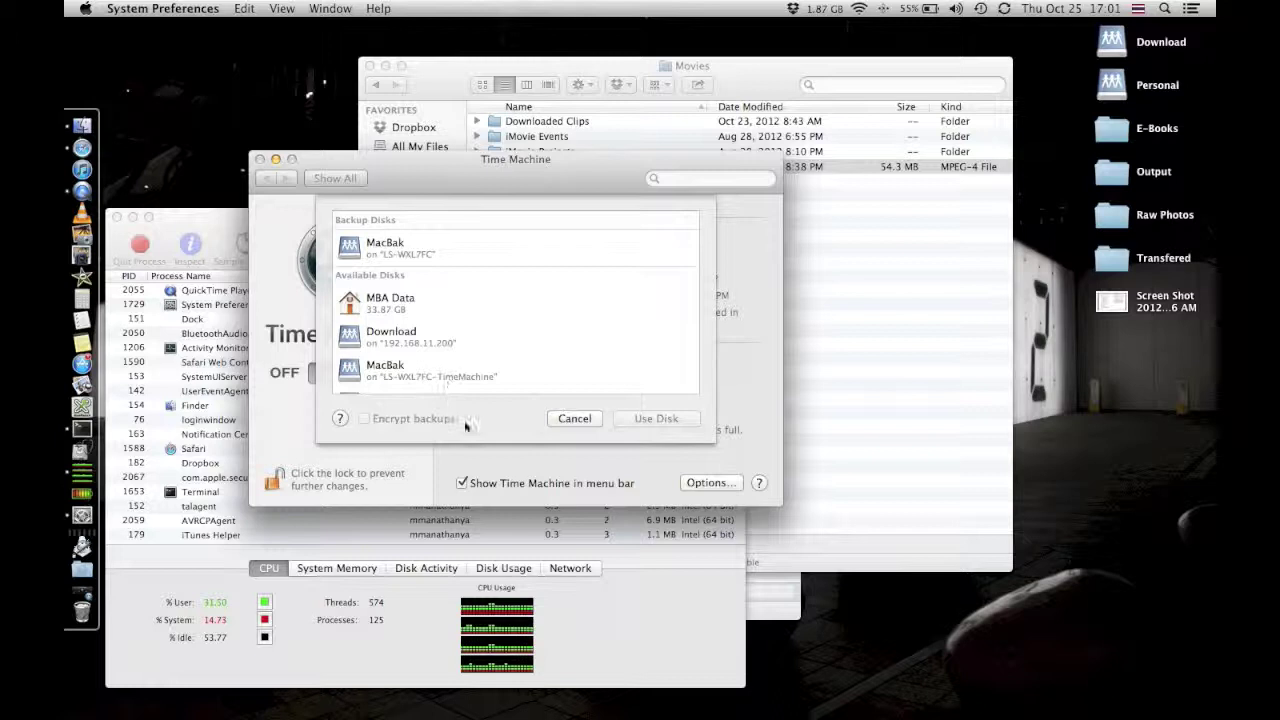
# Choose Personal in Select Disk…, pick Use Both, and connect with the saved server login.
pyautogui.click(581, 423)
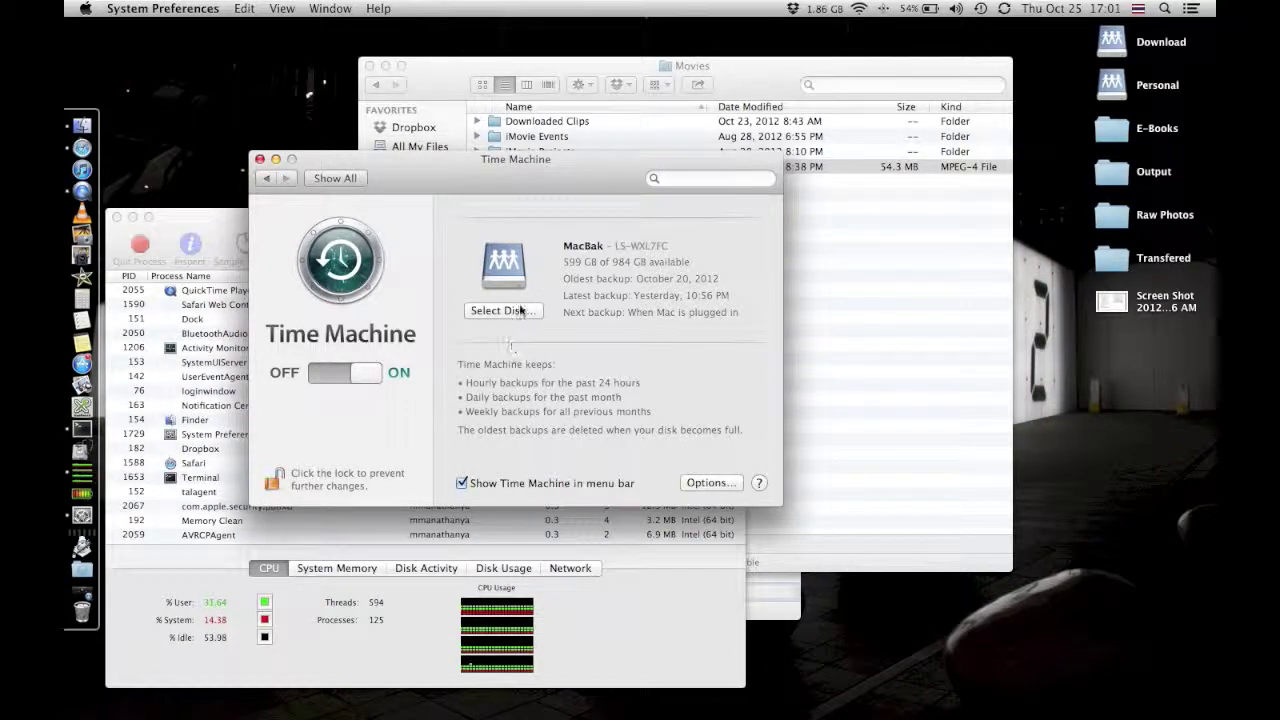
pyautogui.click(504, 310)
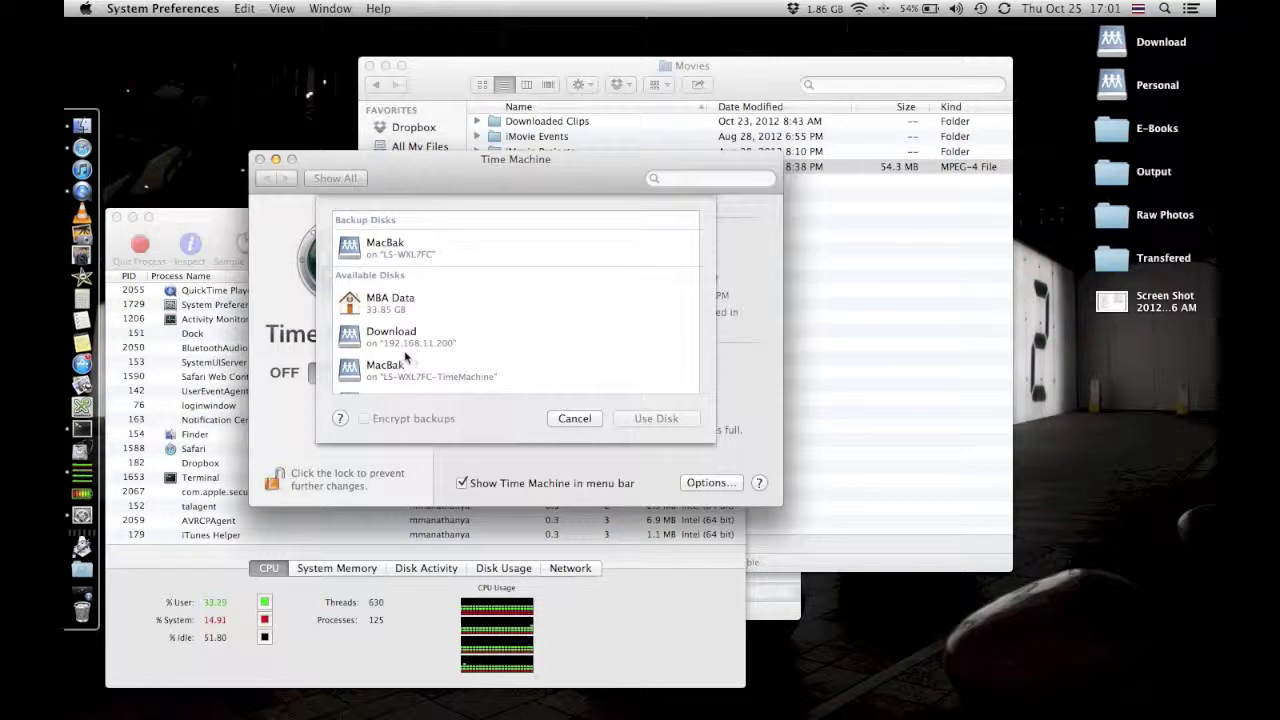
pyautogui.click(540, 389)
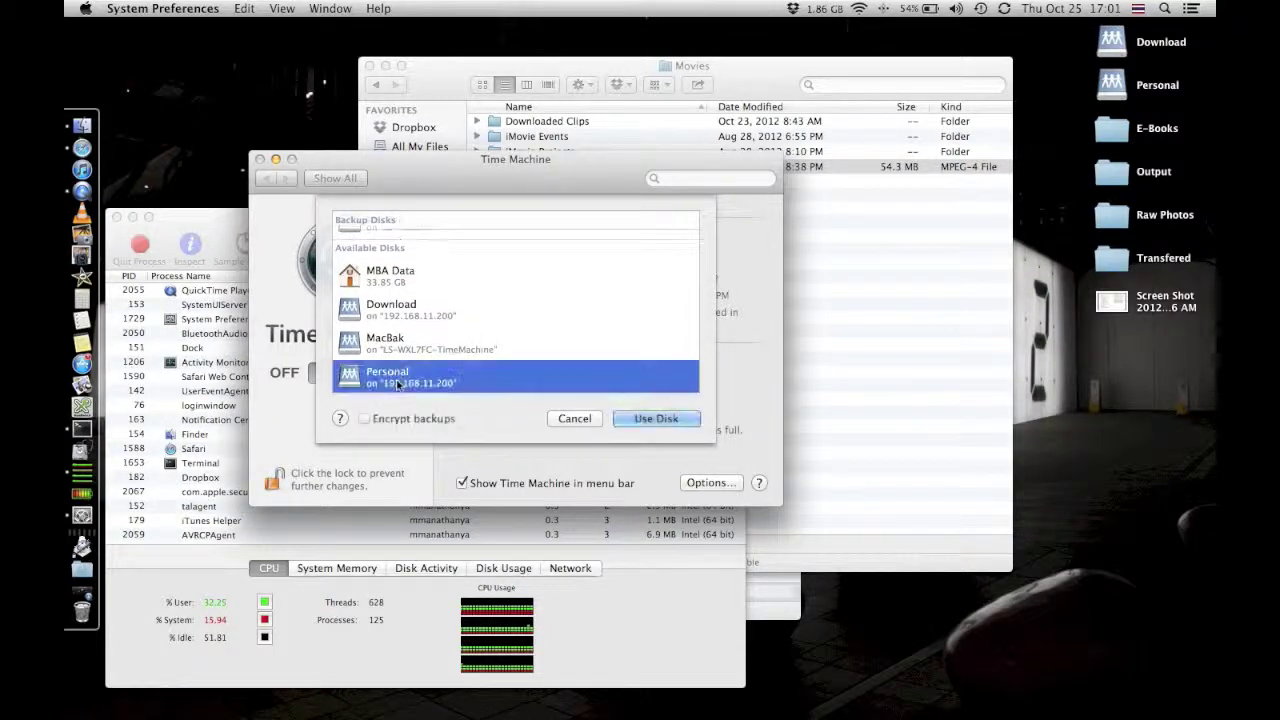
pyautogui.click(660, 420)
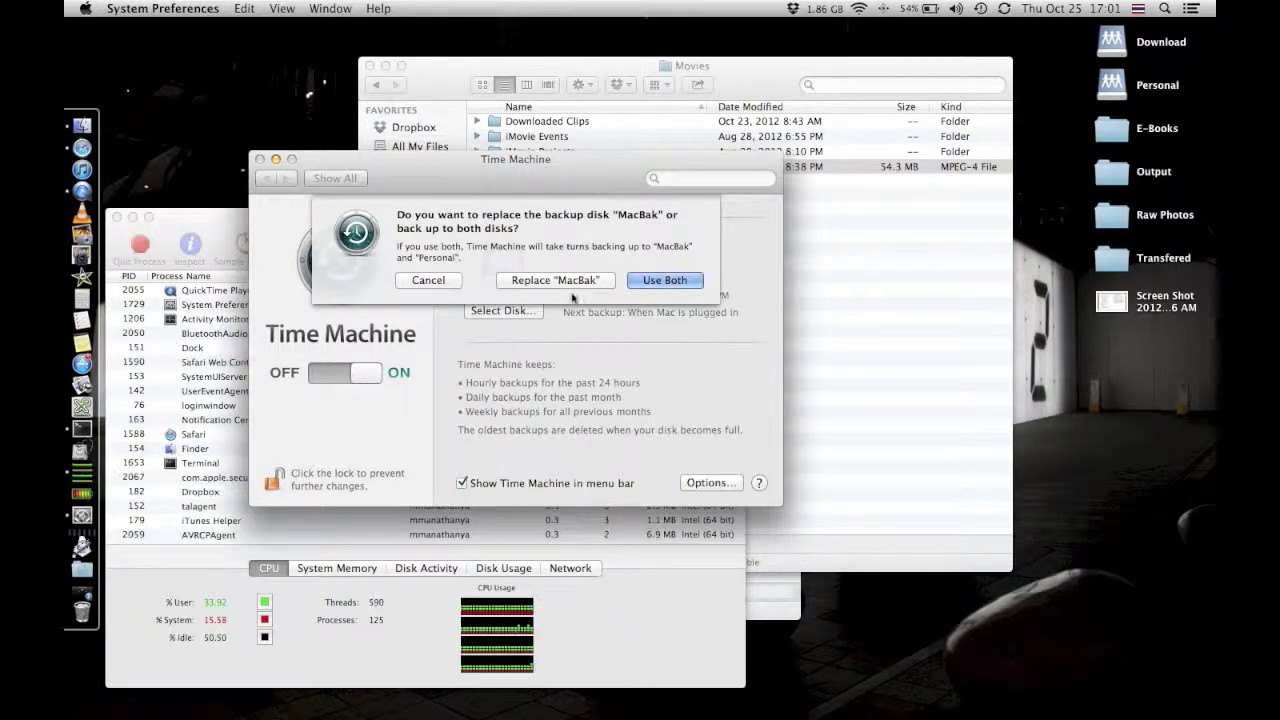
pyautogui.click(665, 281)
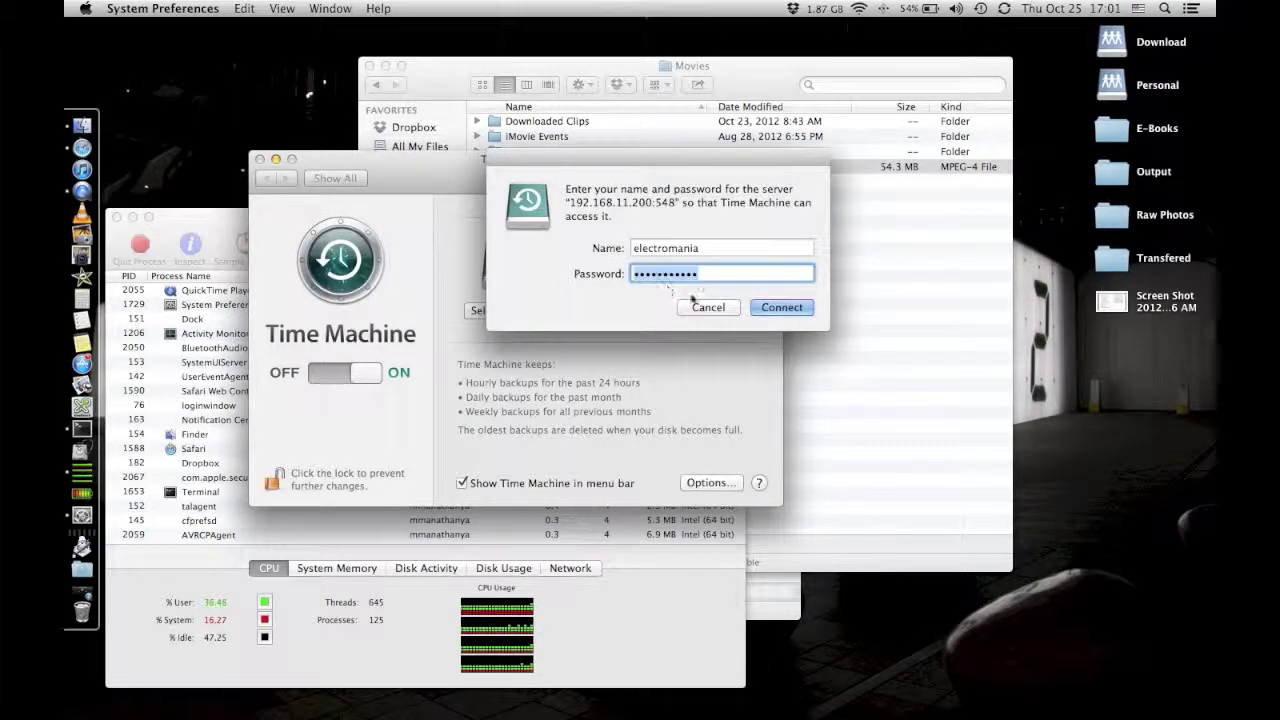
pyautogui.click(788, 308)
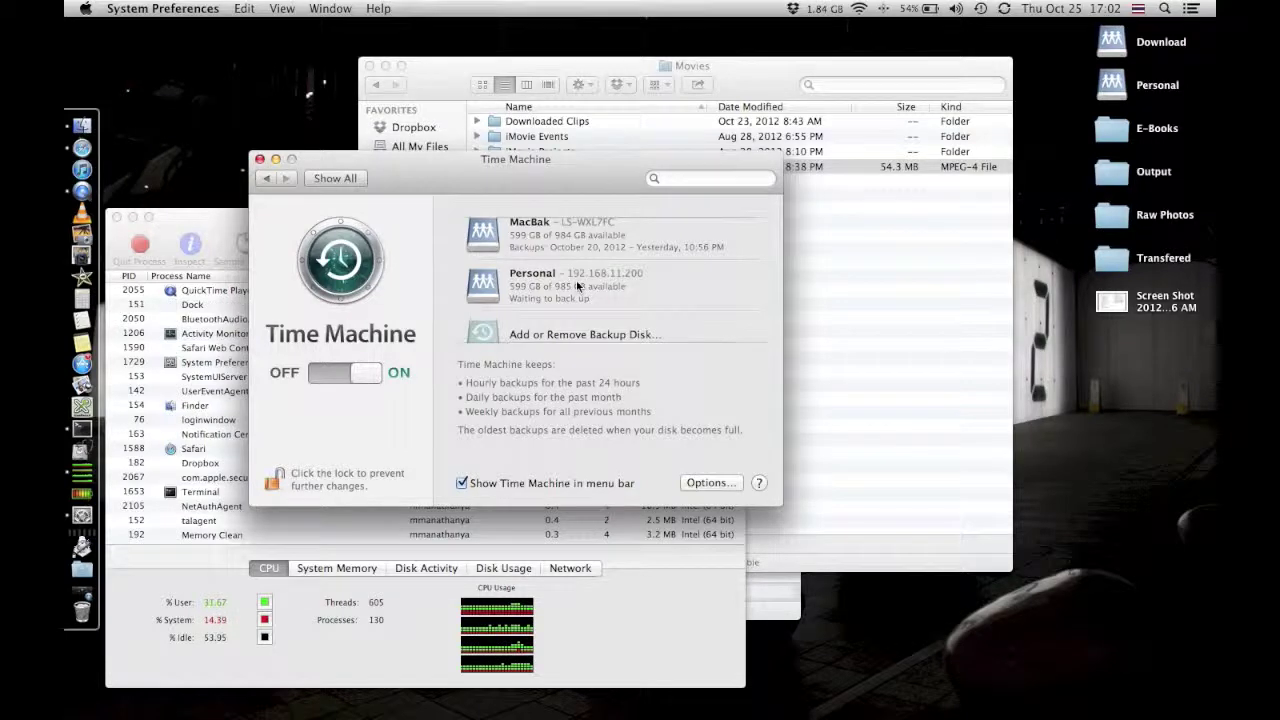
# Remove the Personal backup disk via its context menu and confirm Stop Using This Disk.
pyautogui.rightClick(487, 288)
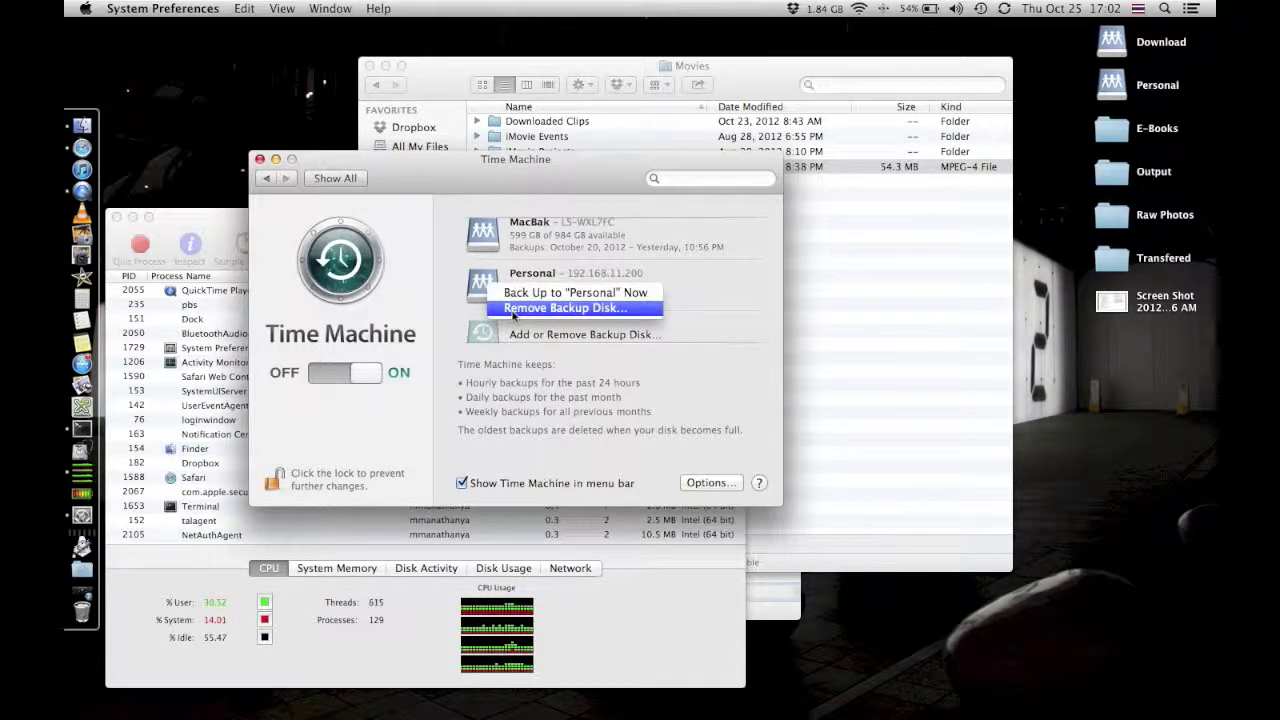
pyautogui.click(512, 311)
pyautogui.click(597, 278)
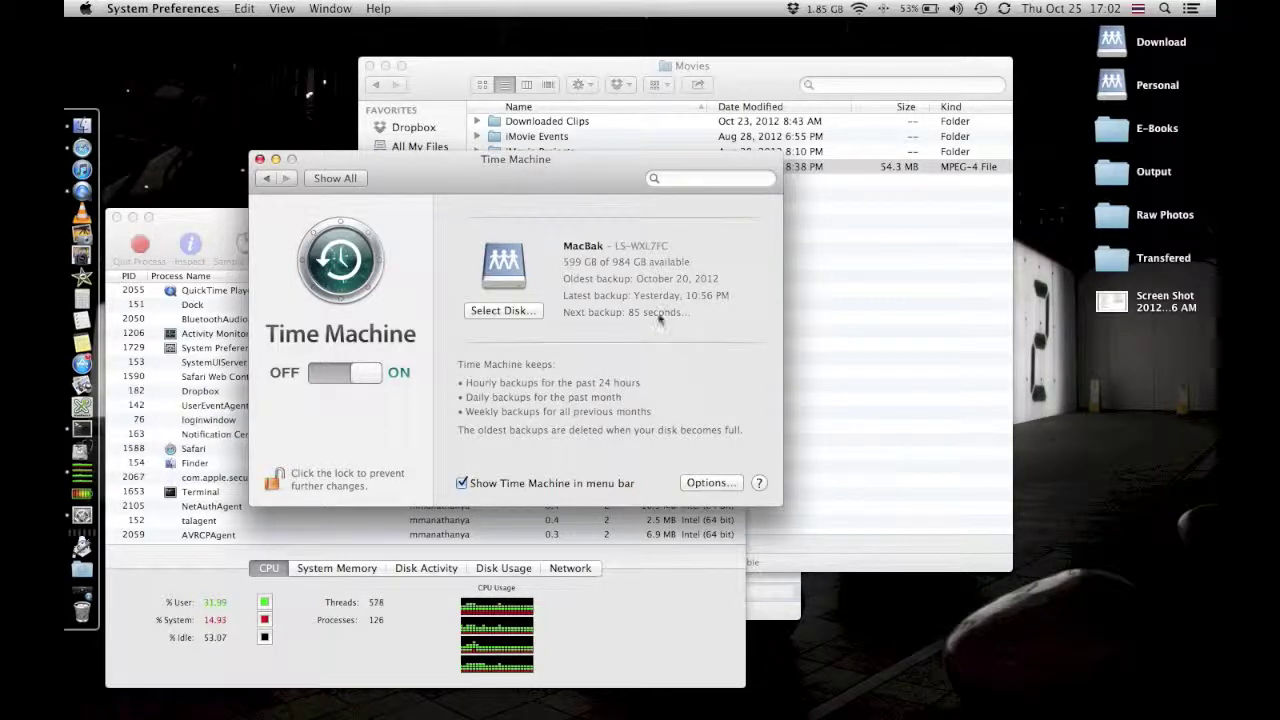
# Check Backup Delayed… in the Time Machine menu, OK the disk error, and lock the pane.
pyautogui.click(980, 9)
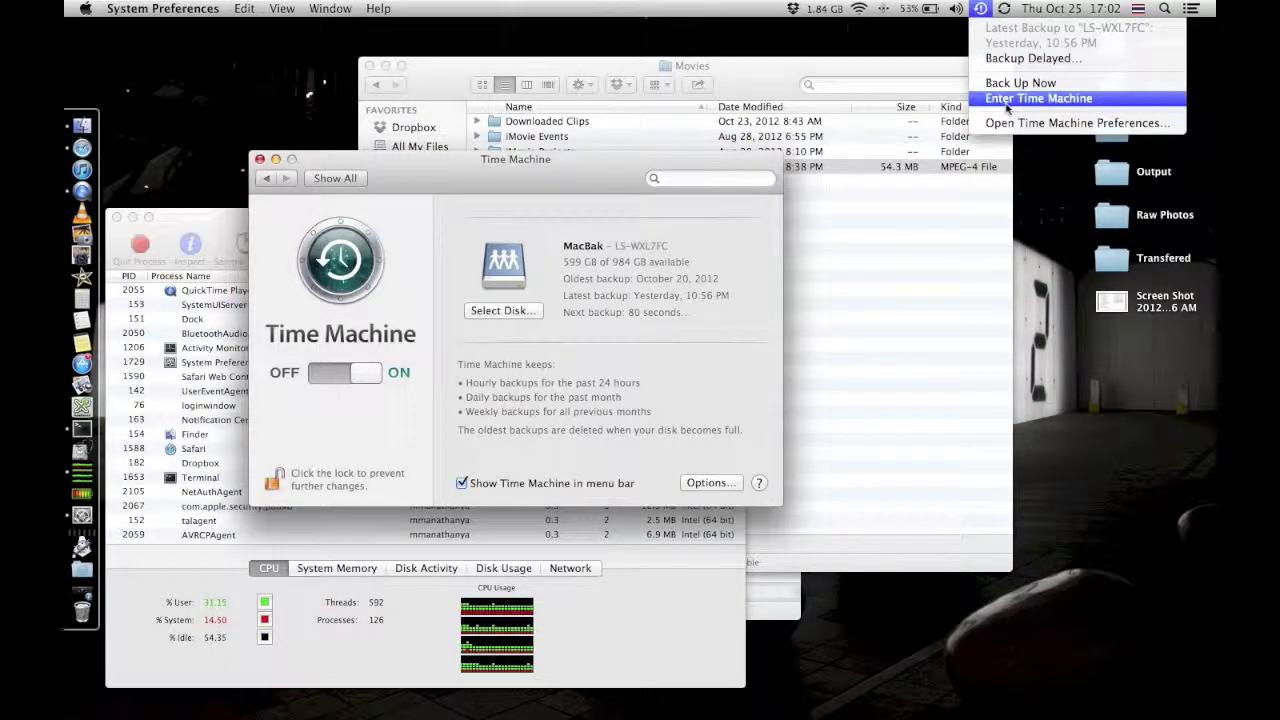
pyautogui.click(1025, 58)
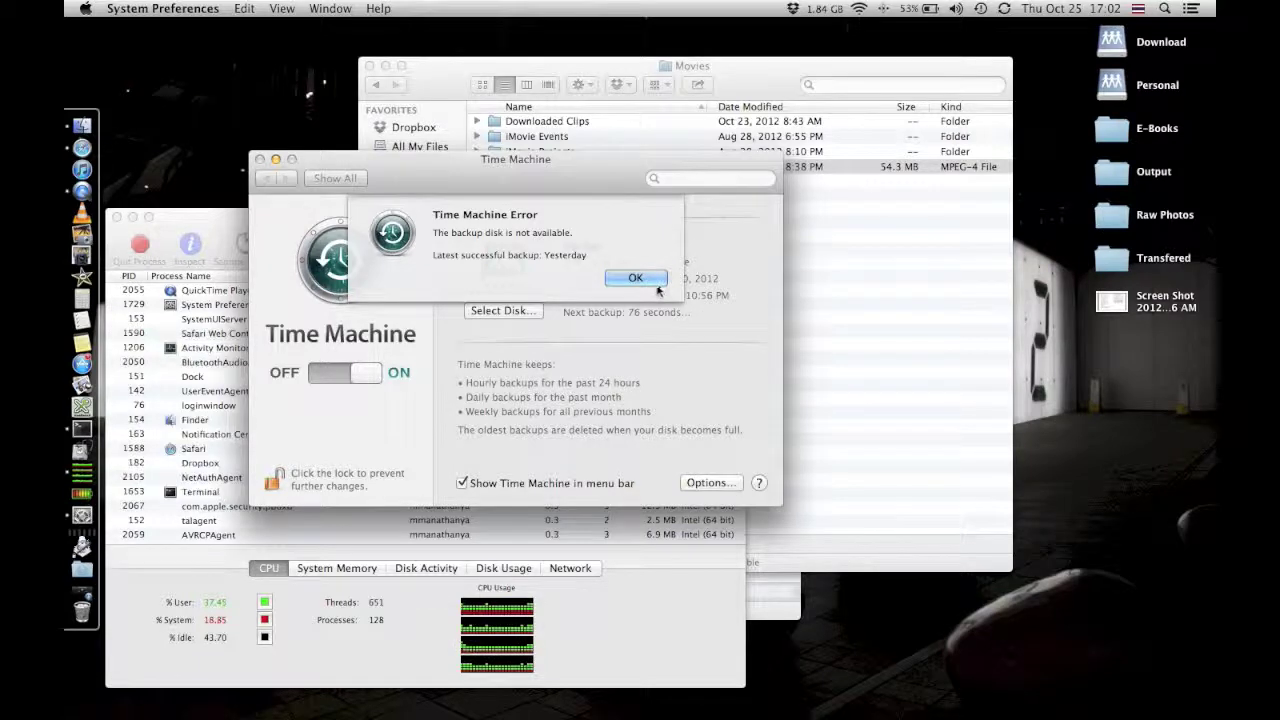
pyautogui.click(656, 282)
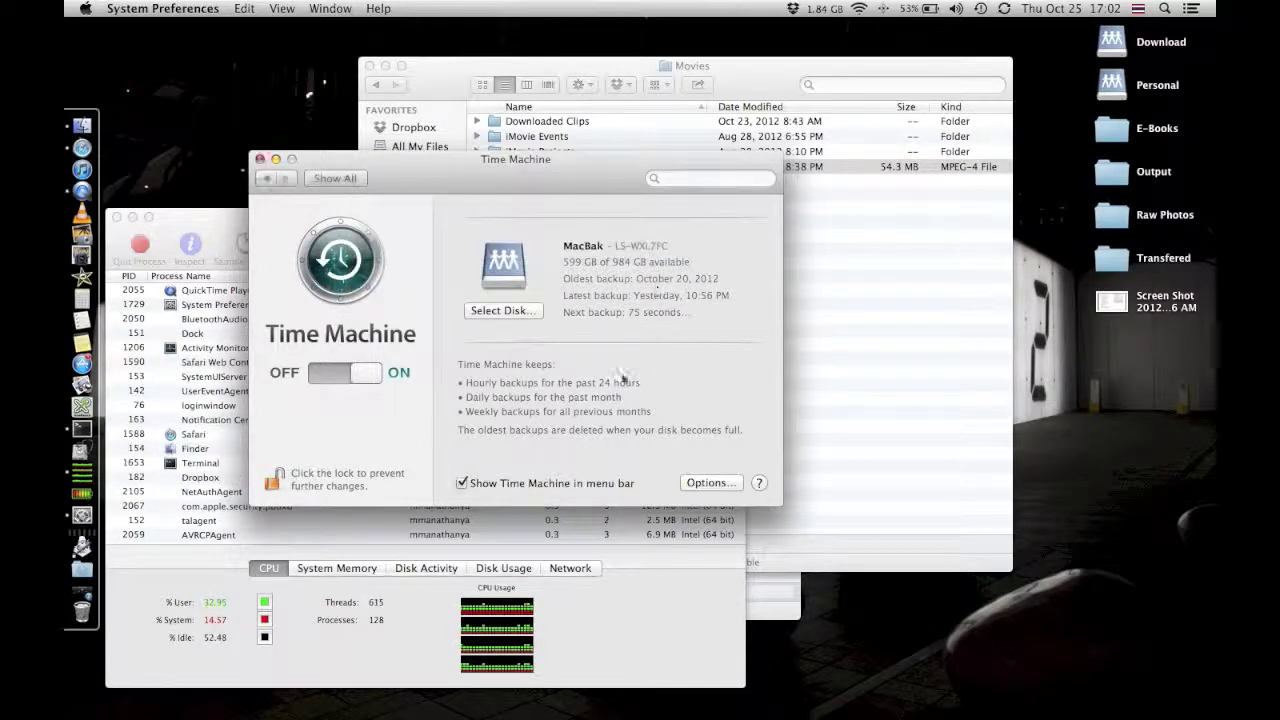
pyautogui.click(272, 480)
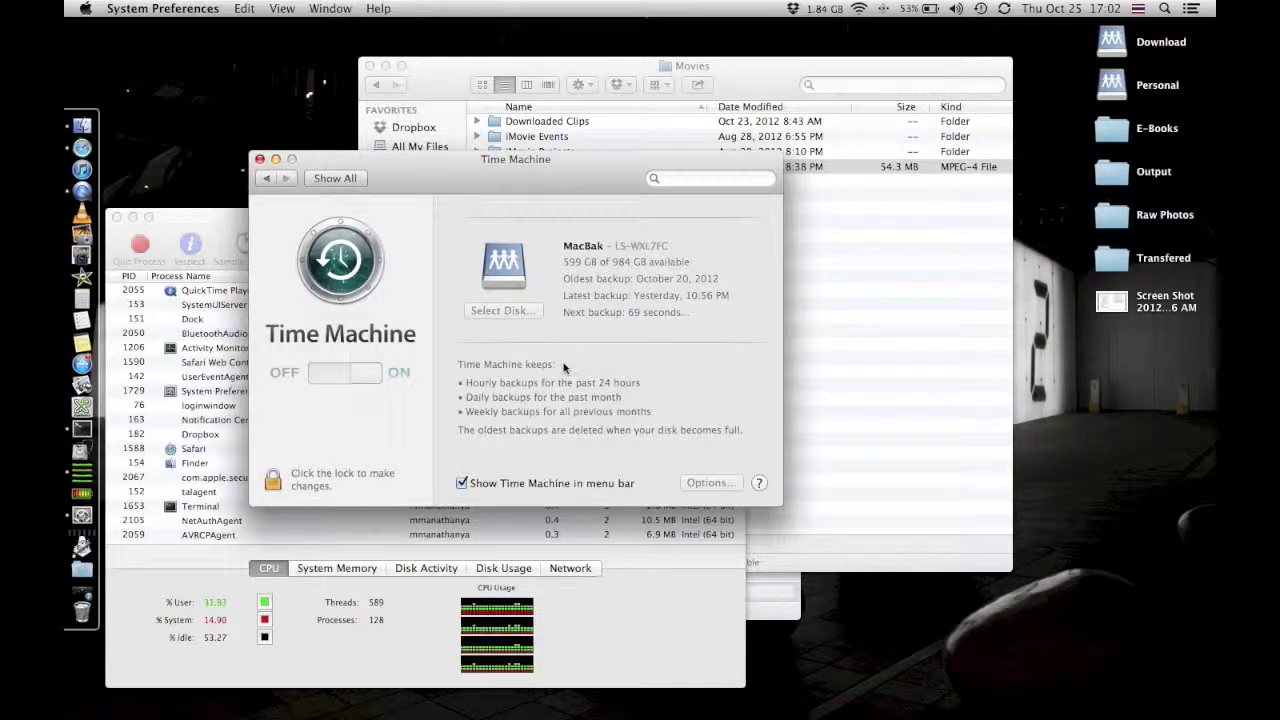
# Open Energy Saver and compare the Power Adapter and Battery sleep settings.
pyautogui.click(335, 178)
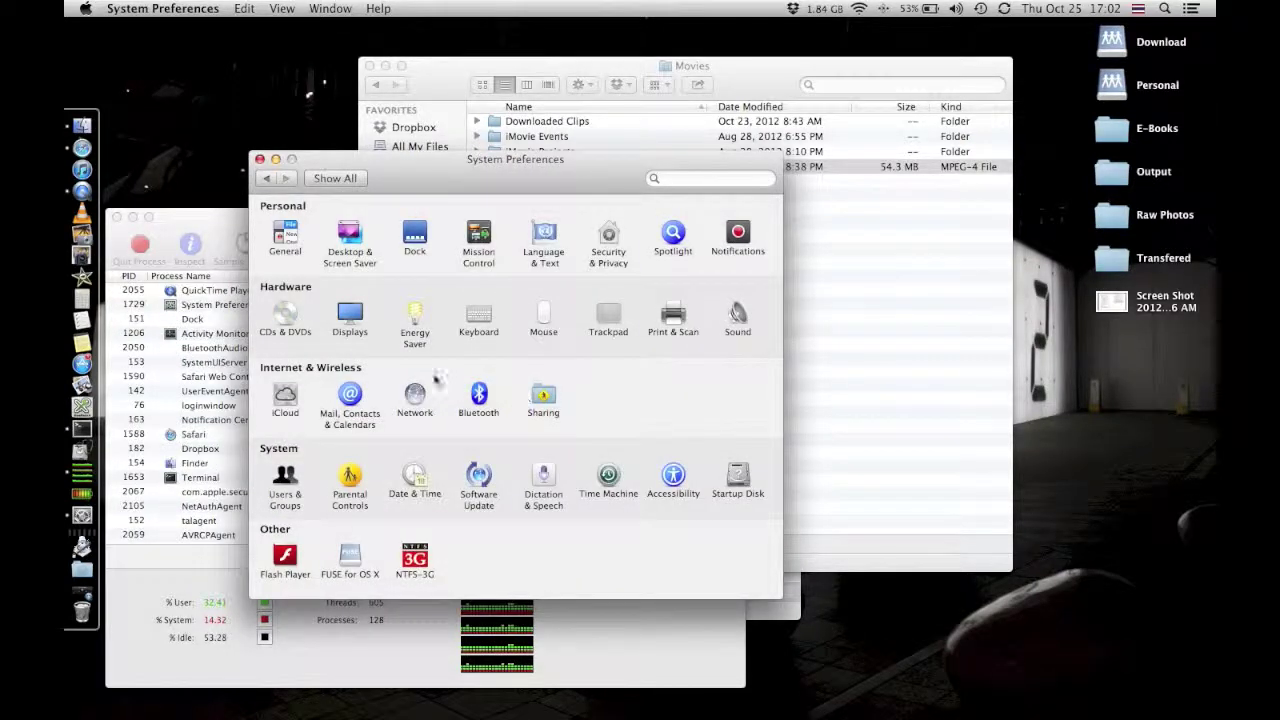
pyautogui.click(418, 336)
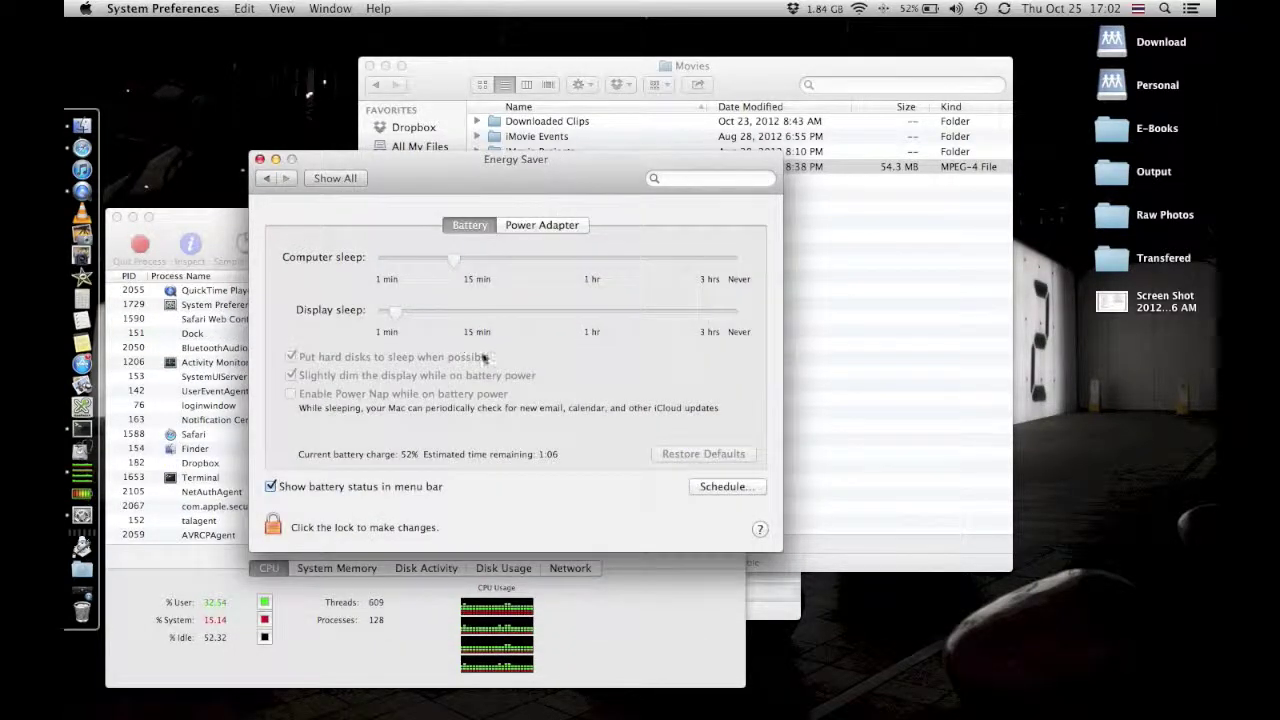
pyautogui.click(544, 227)
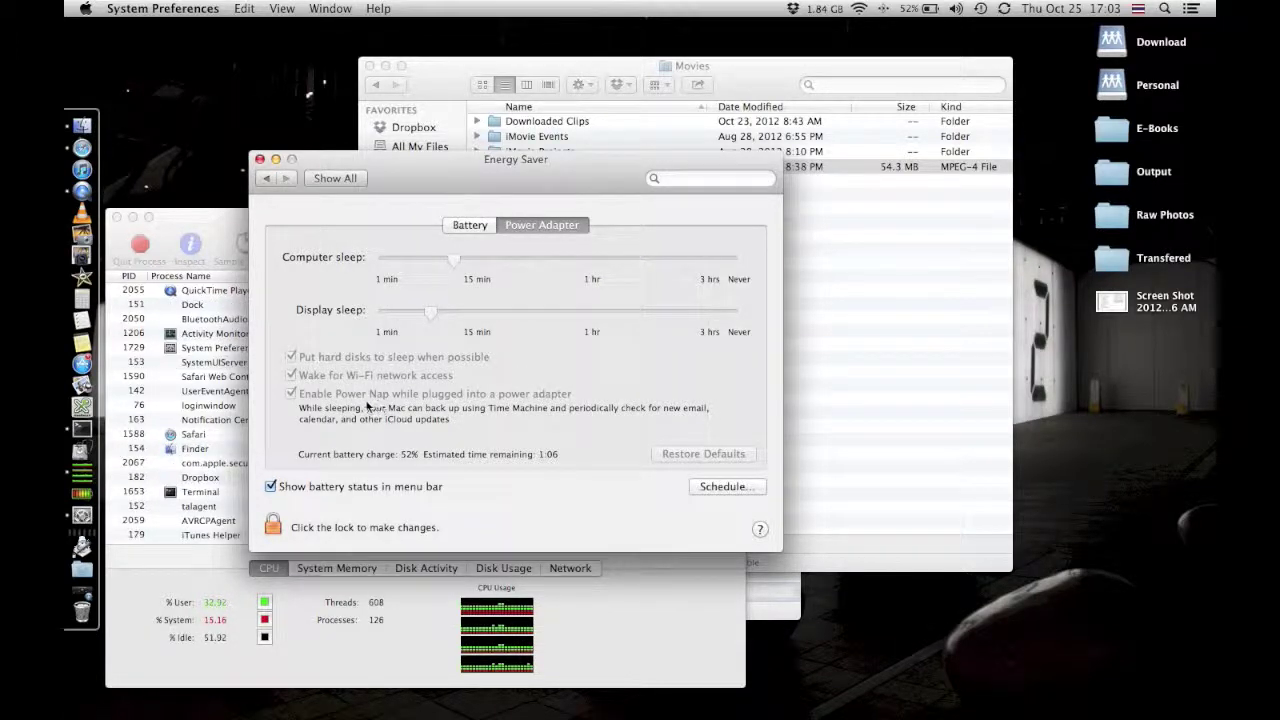
pyautogui.click(467, 225)
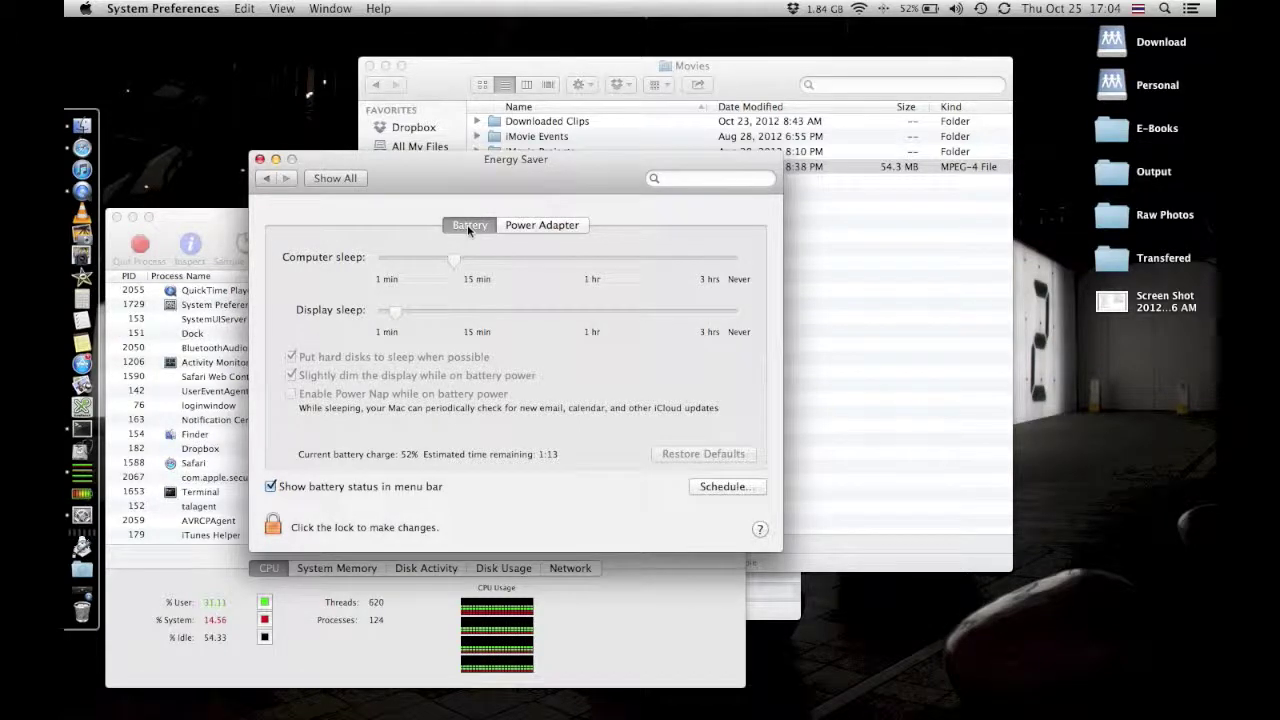
# Go to Time Machine preferences and cancel the backup in progress.
pyautogui.click(338, 178)
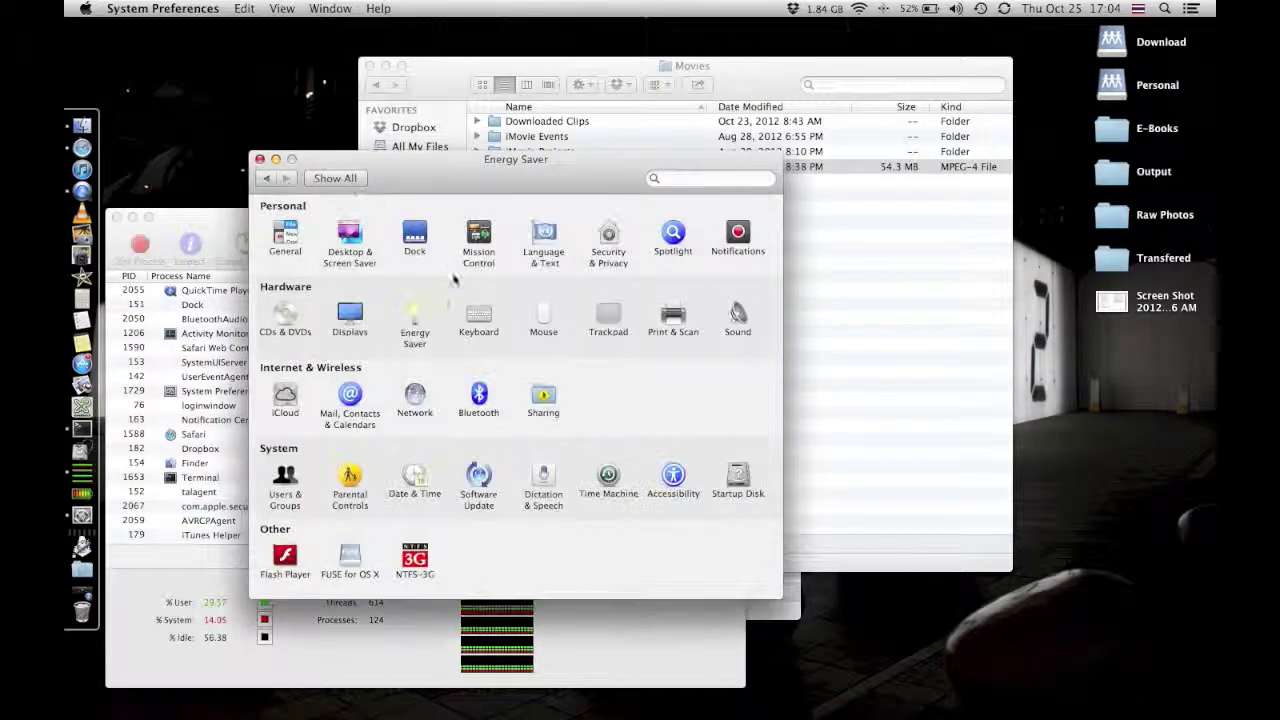
pyautogui.click(606, 476)
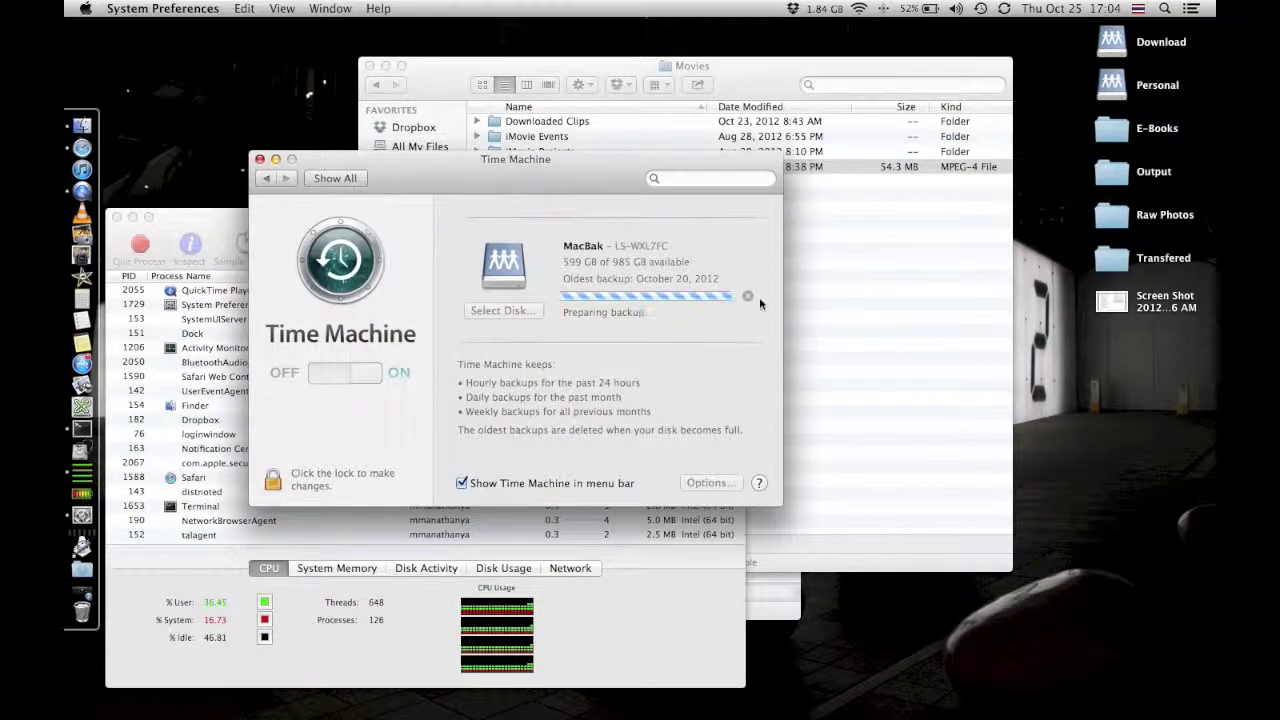
pyautogui.click(751, 301)
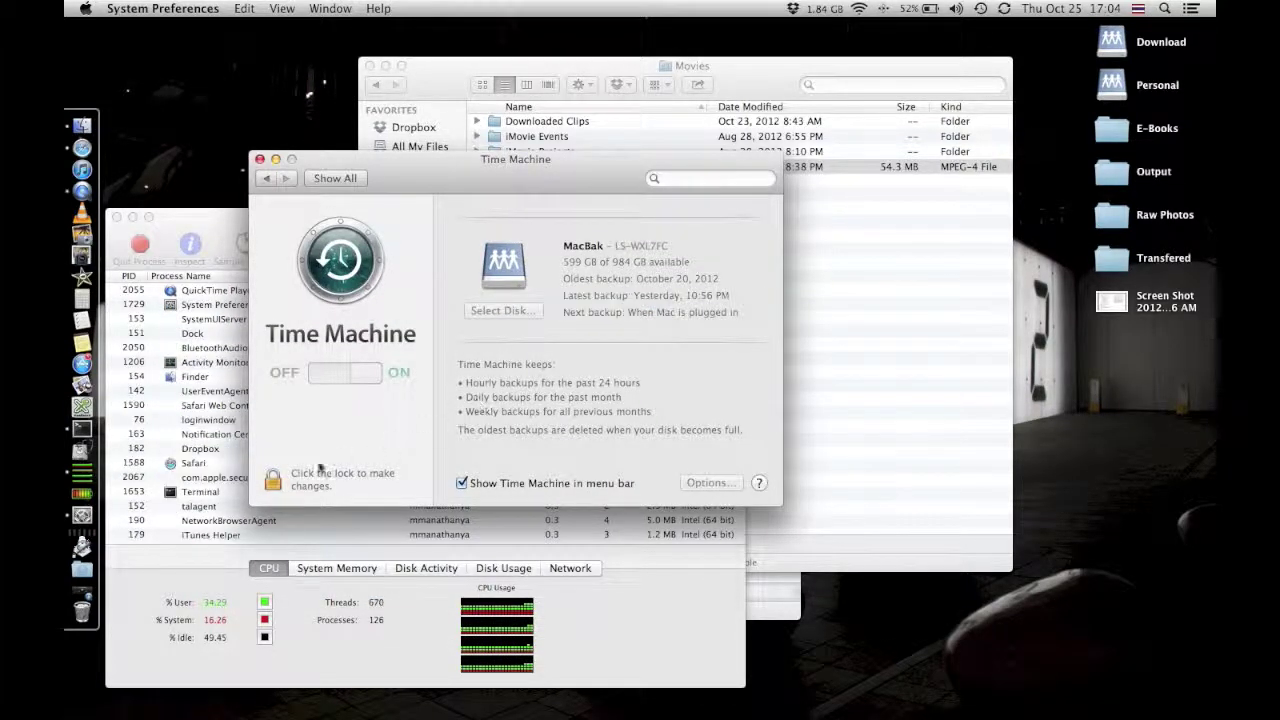
# Unlock with the admin password, view the Options… exclusions, cancel, and relock the pane.
pyautogui.click(271, 481)
pyautogui.write('••••••••')
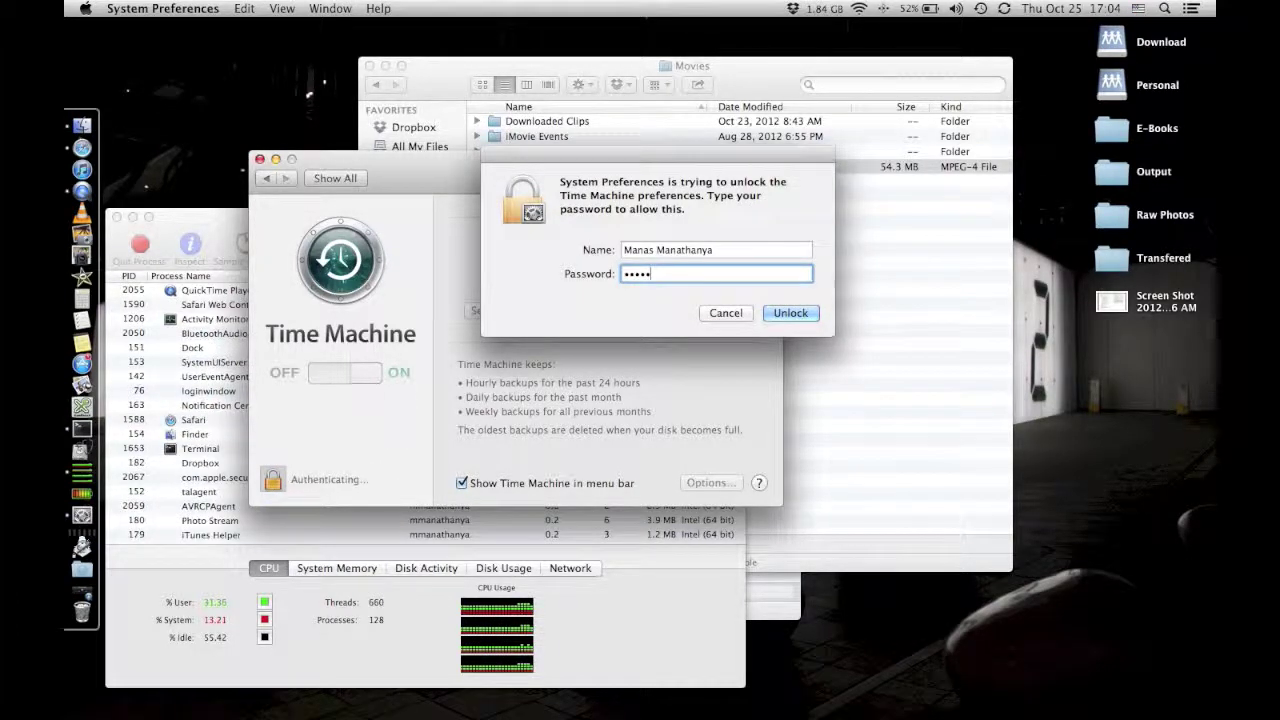
pyautogui.write('•••')
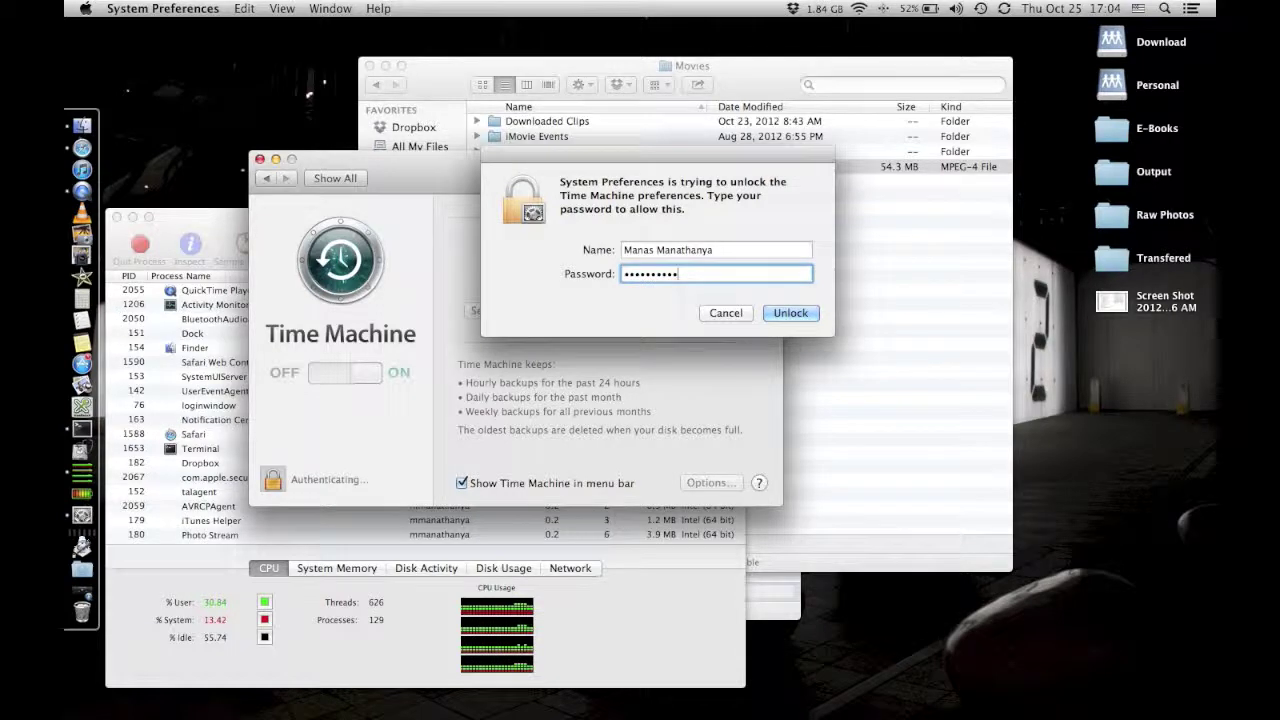
pyautogui.press('Return')
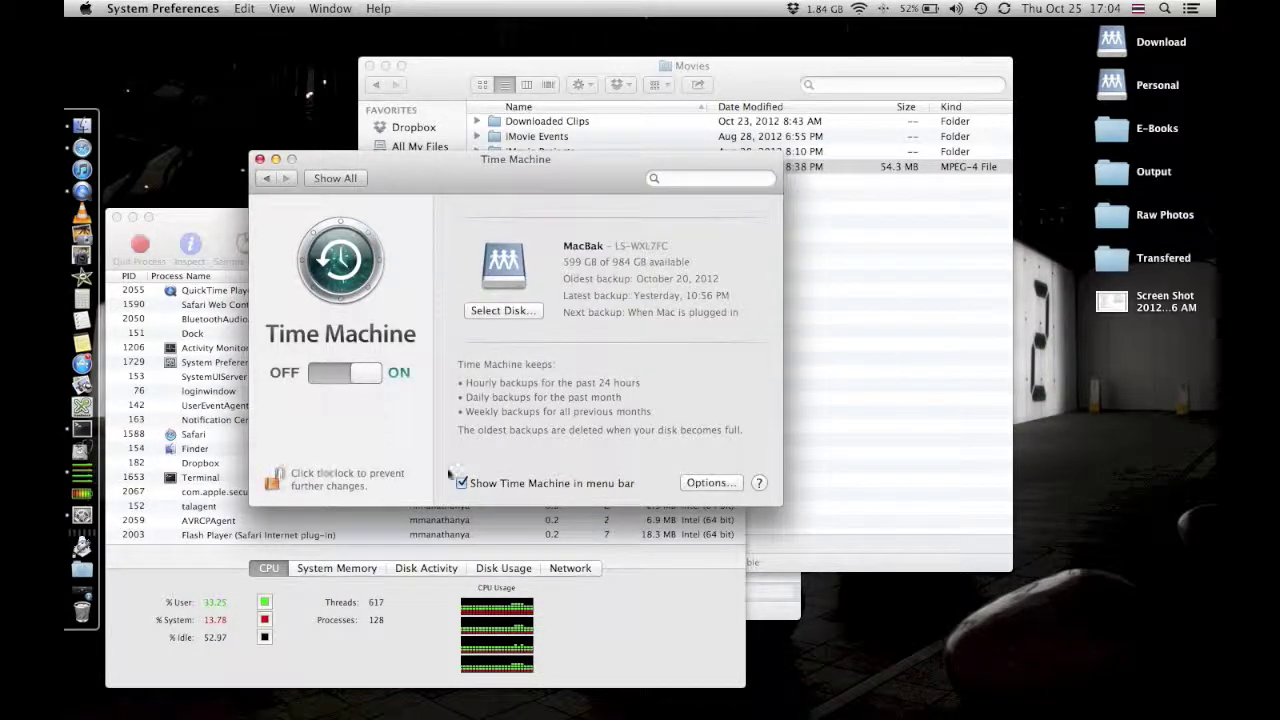
pyautogui.click(708, 483)
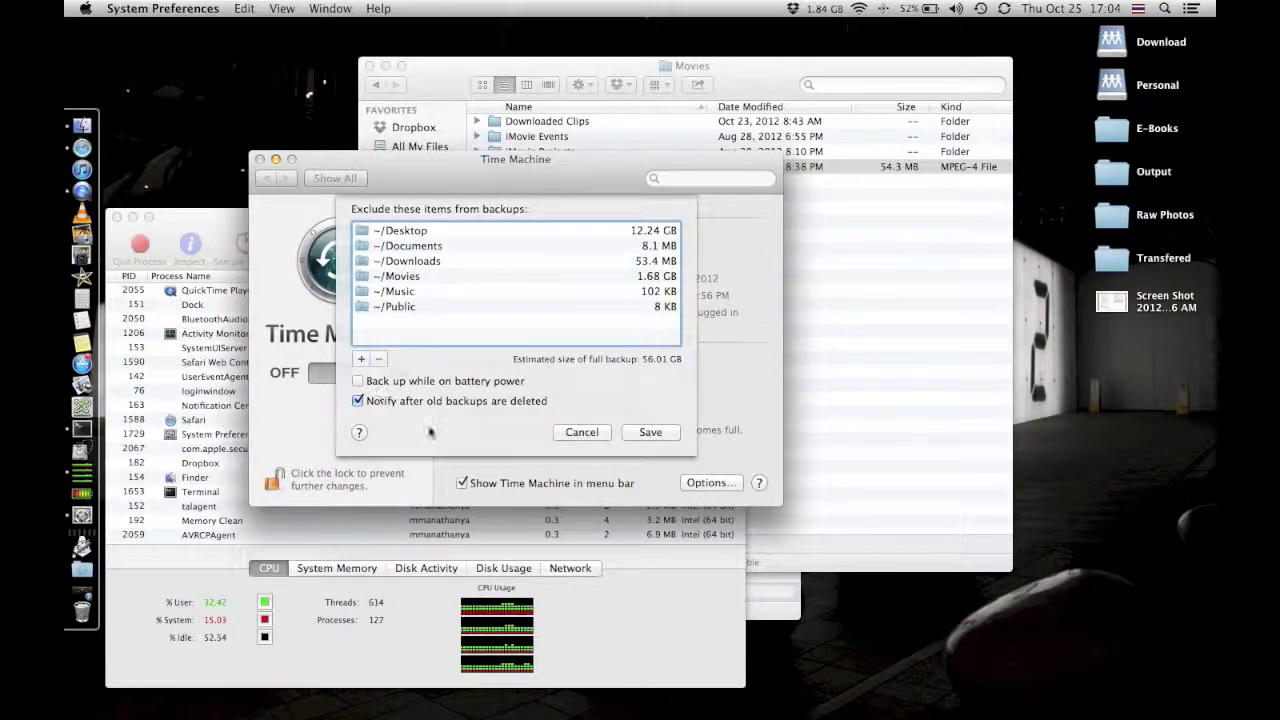
pyautogui.click(580, 433)
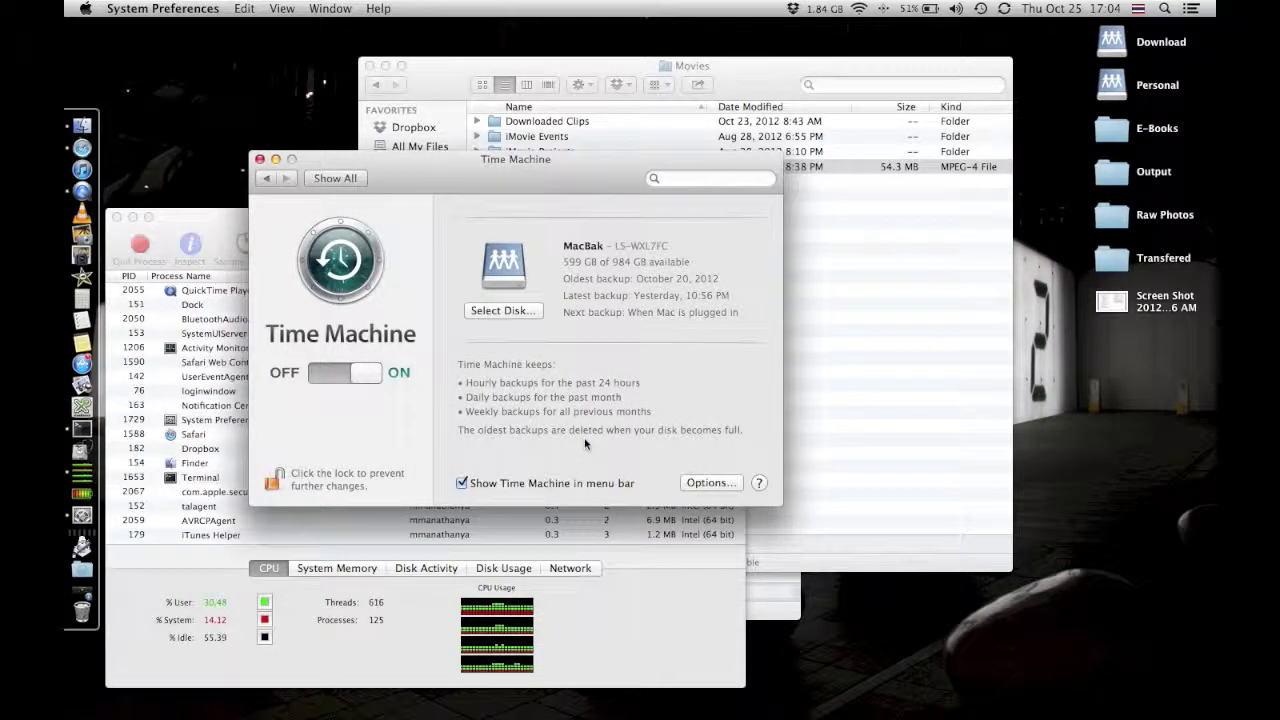
pyautogui.click(266, 483)
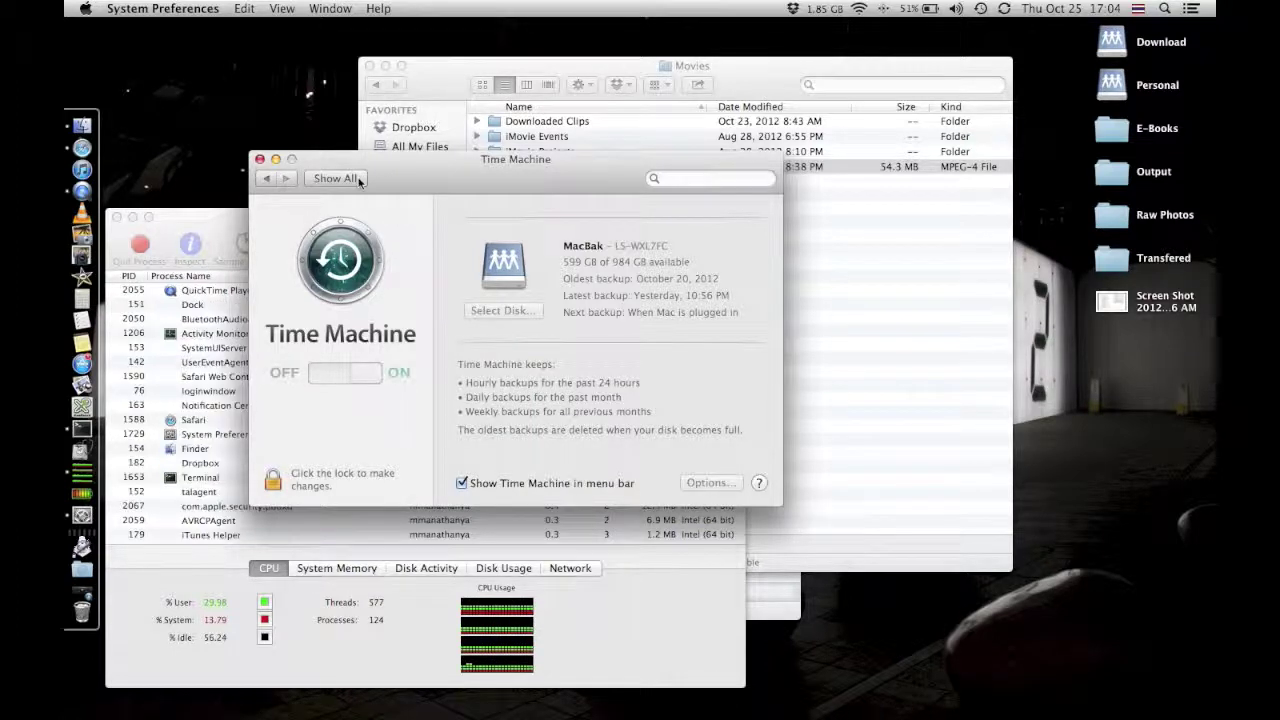
# Reopen Time Machine briefly, then go back to the Show All preference grid.
pyautogui.click(358, 180)
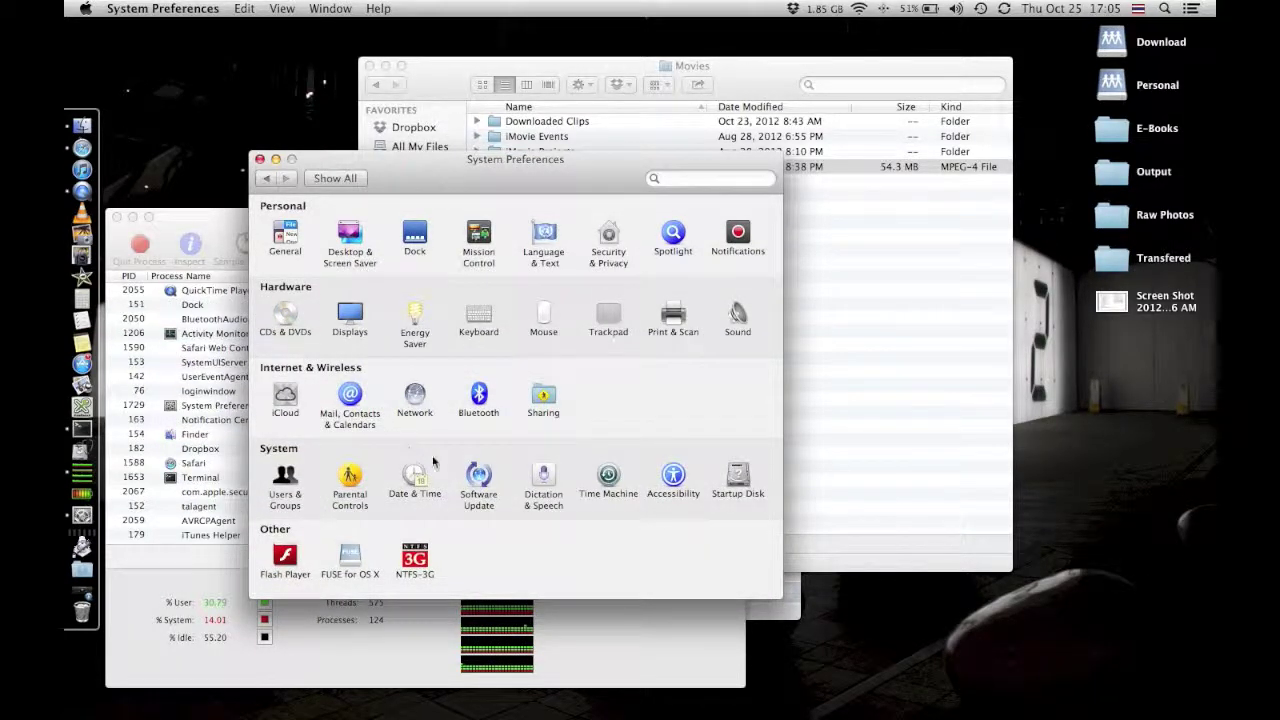
pyautogui.click(608, 476)
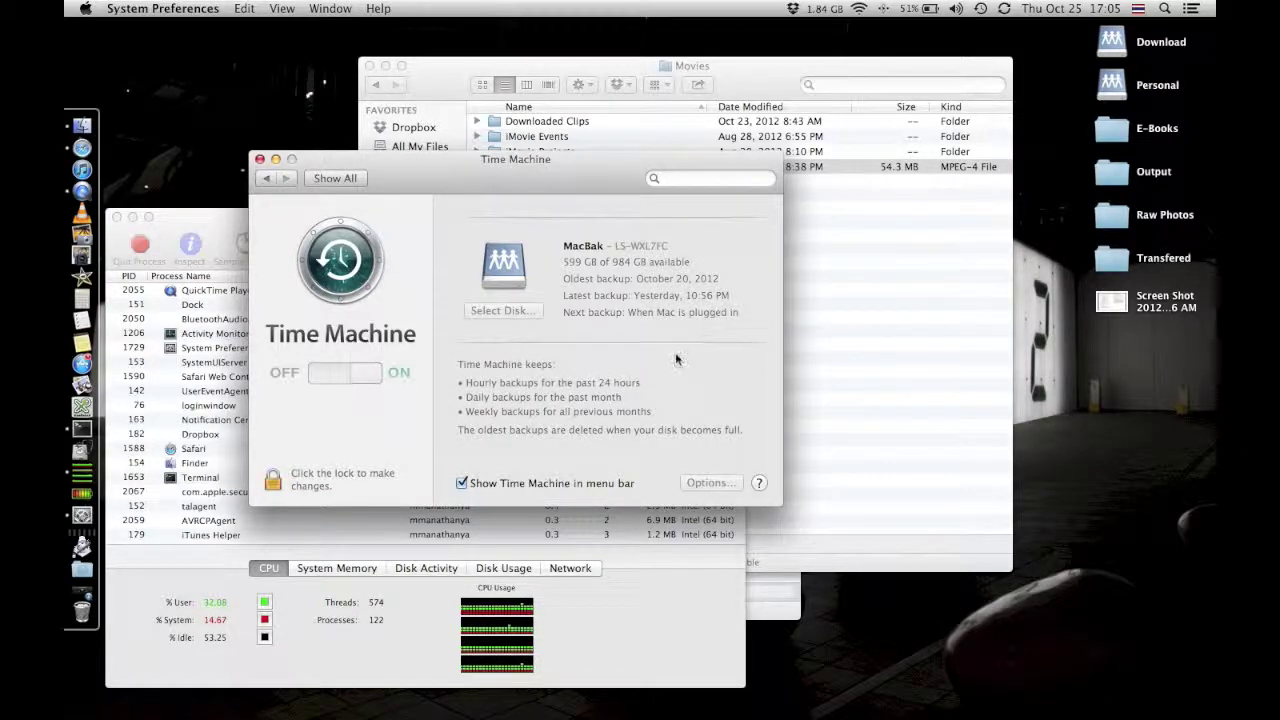
pyautogui.click(335, 178)
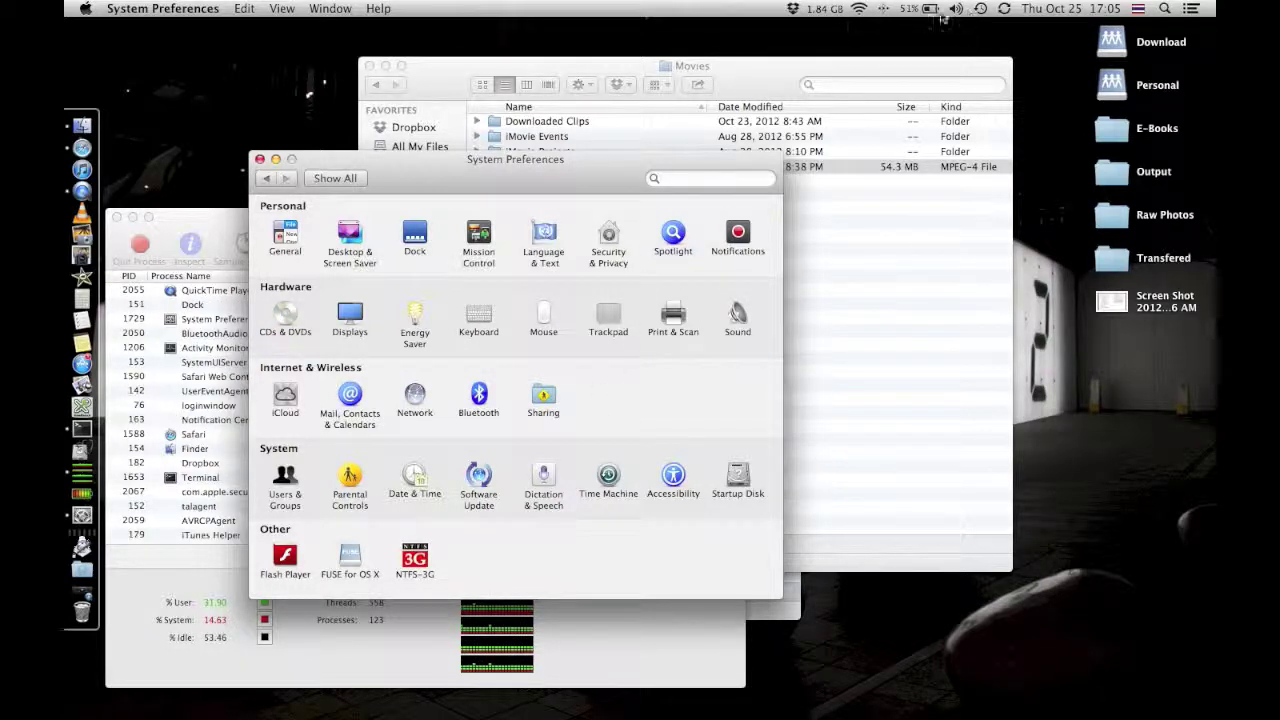
# Enter Time Machine from the menu-bar icon and bring the MBA Data window forward.
pyautogui.click(981, 9)
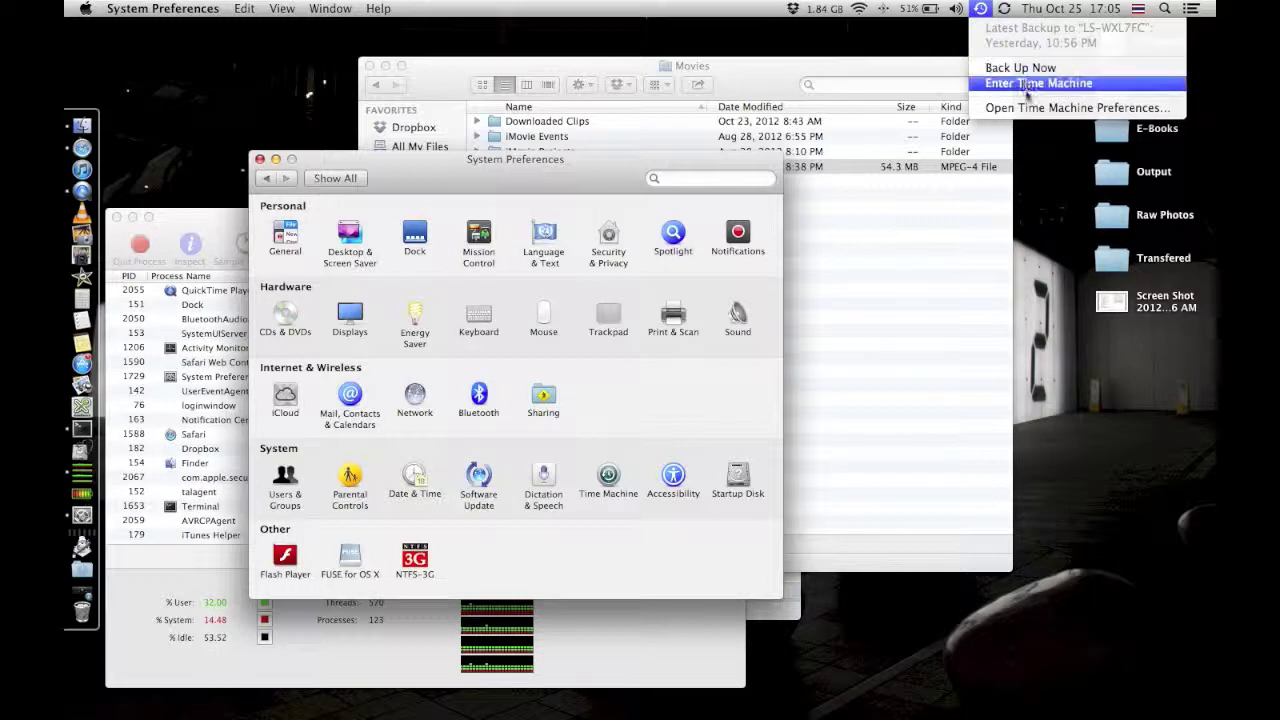
pyautogui.click(1030, 86)
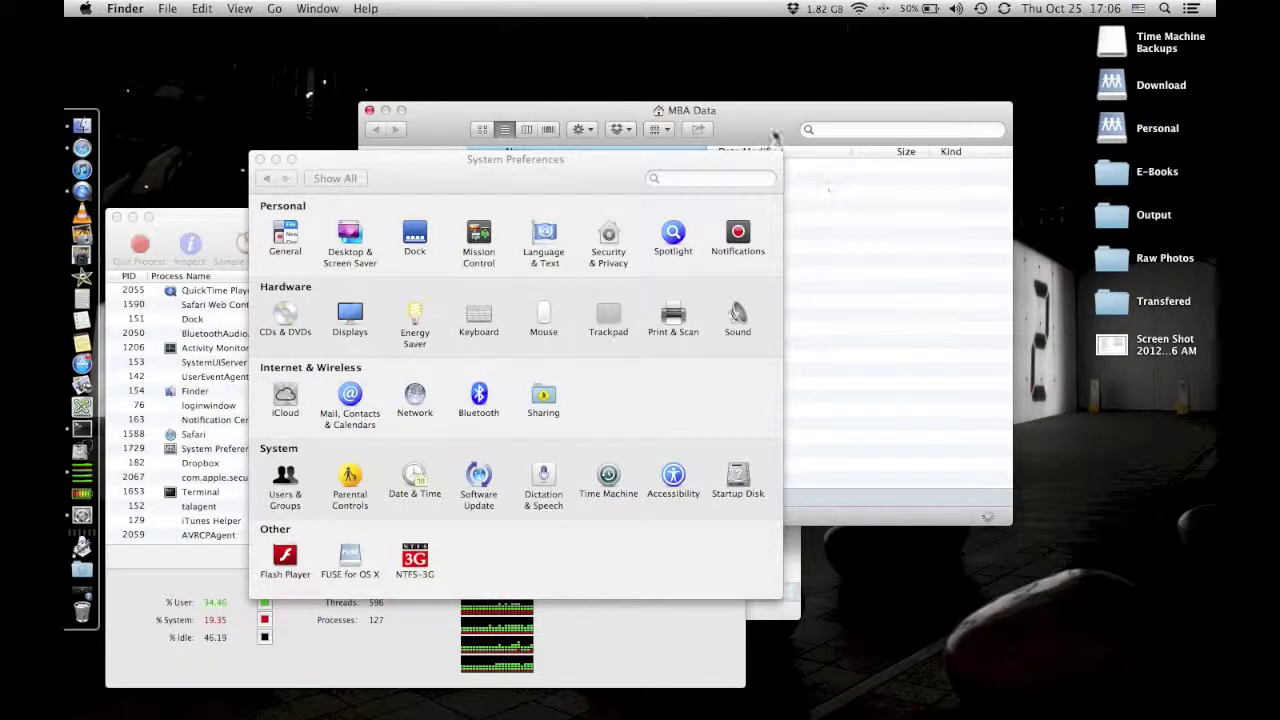
pyautogui.click(773, 130)
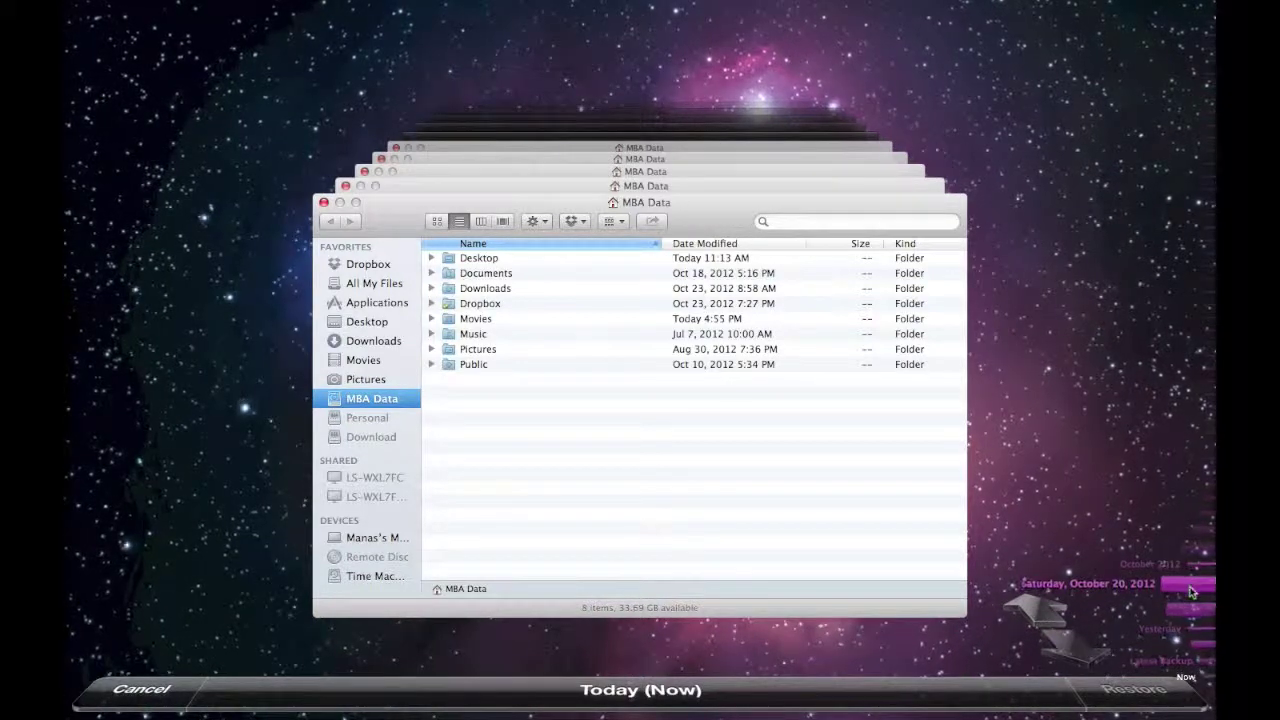
# Jump to the October 20, 2012 backup and open the backed-up Dropbox folder.
pyautogui.click(1189, 590)
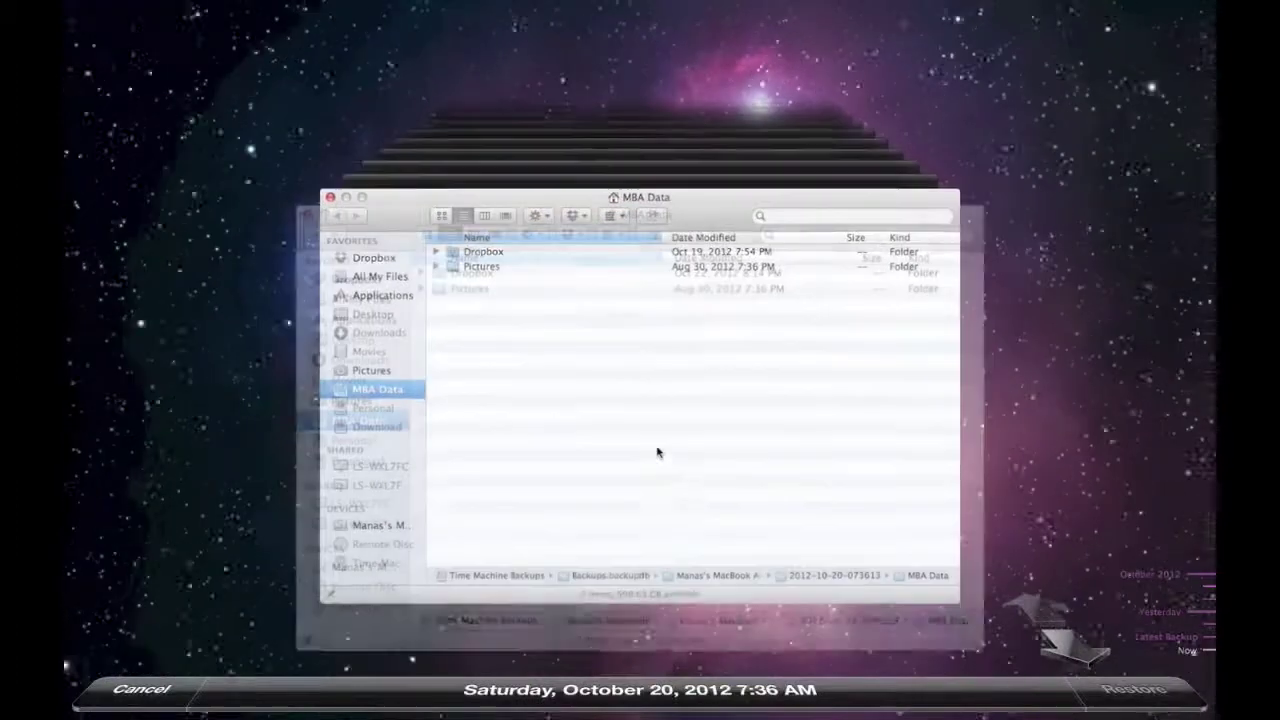
pyautogui.click(808, 221)
pyautogui.click(461, 262)
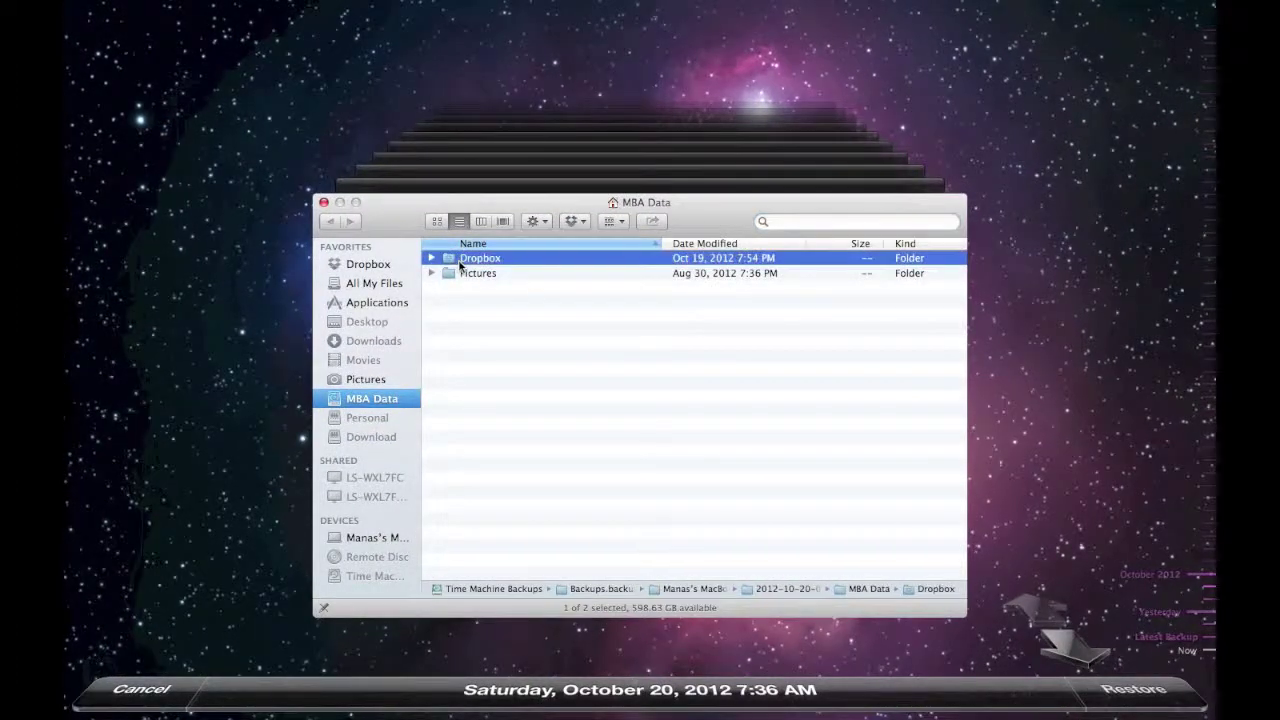
pyautogui.press('super+Down')
pyautogui.scroll(-1, 548, 385)
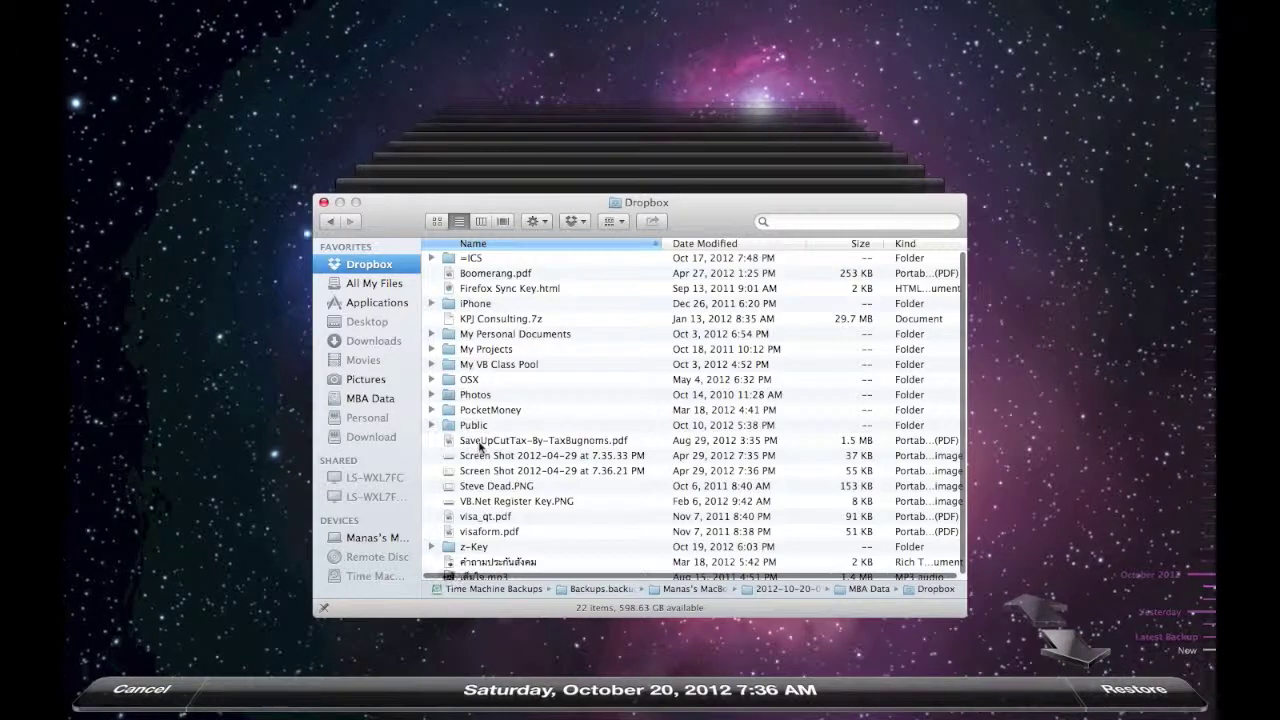
# View the restore options for SaveUpCutTax-By-TaxBugnoms.pdf, then cancel out of Time Machine.
pyautogui.rightClick(481, 447)
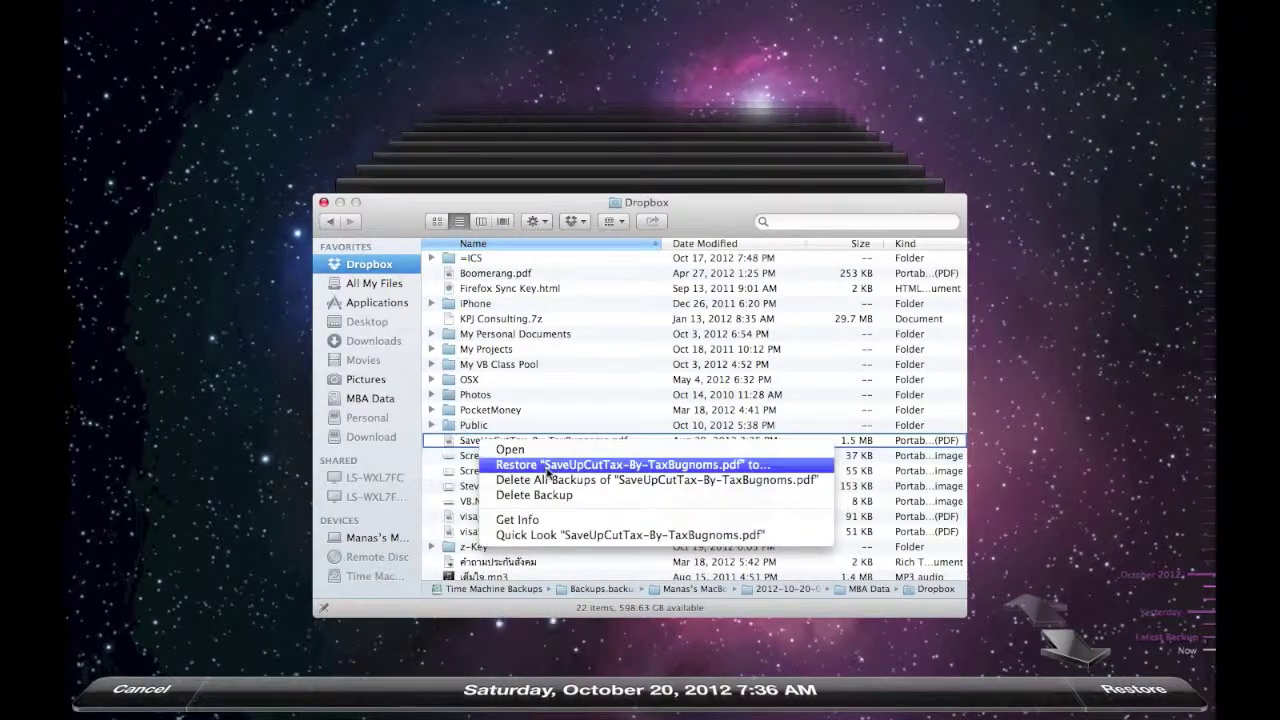
pyautogui.click(245, 548)
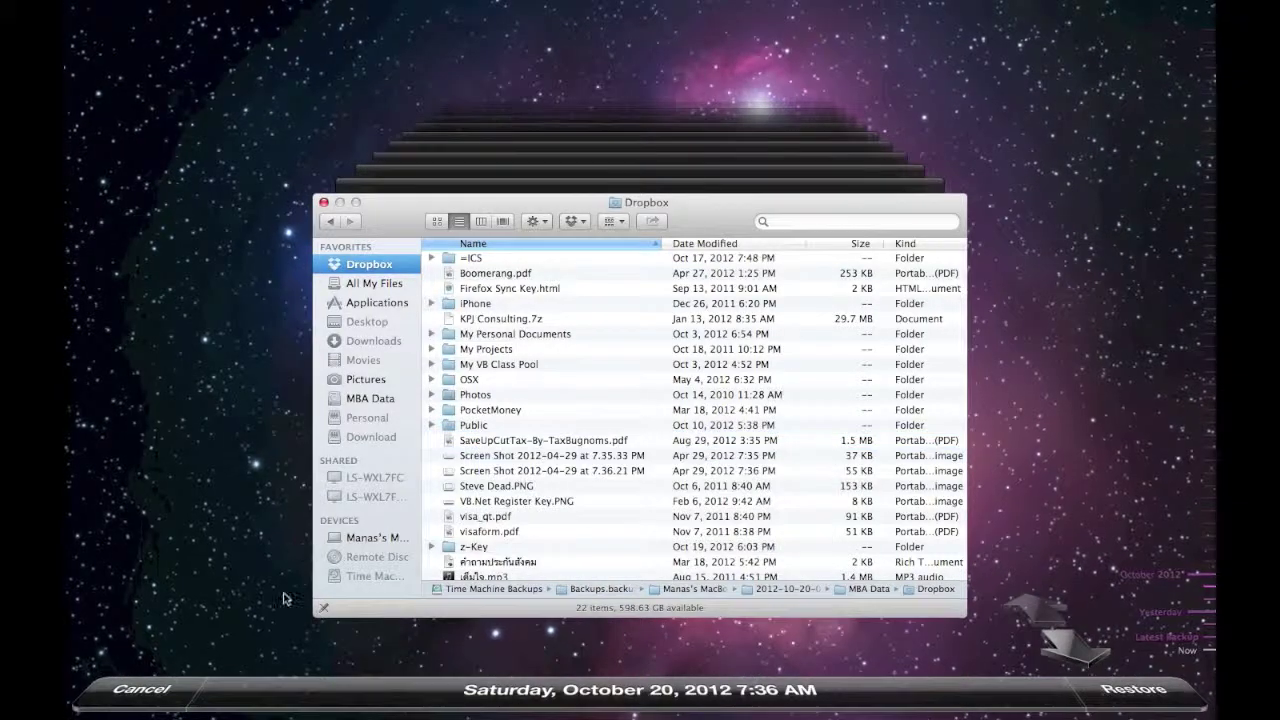
pyautogui.click(153, 698)
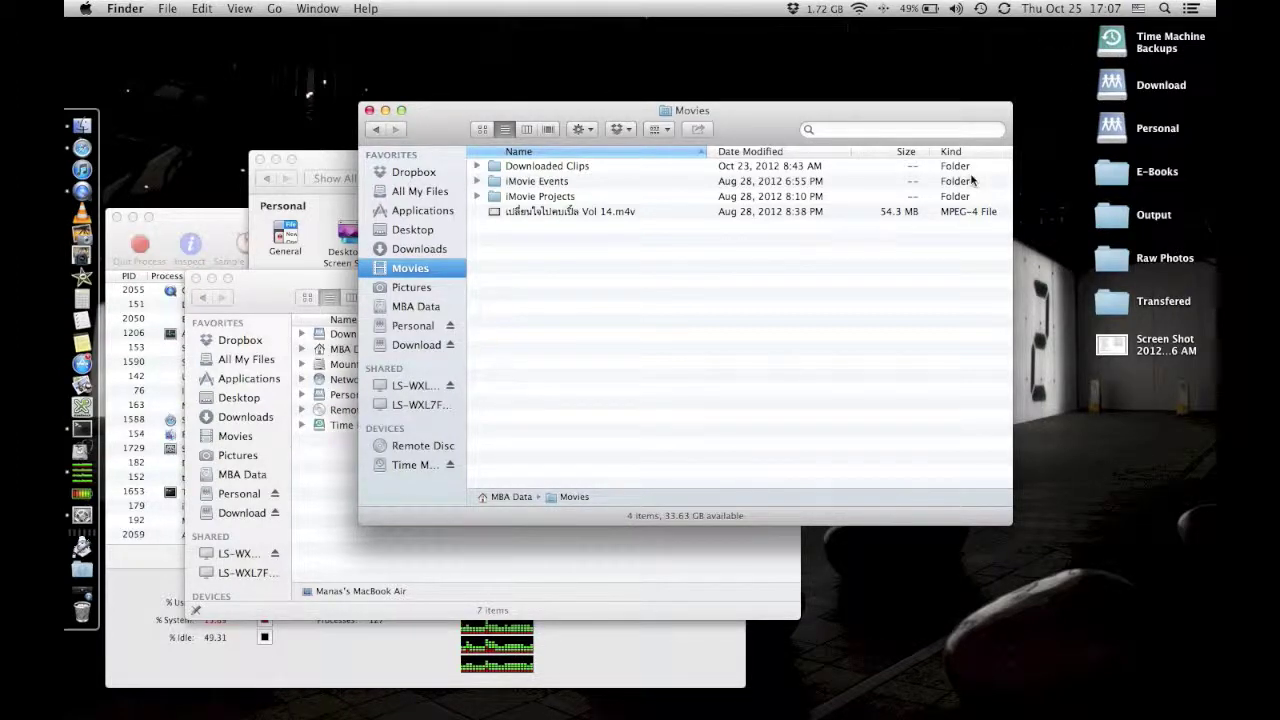
# Bring the System Preferences window with all preference panes in front of Finder.
pyautogui.click(346, 172)
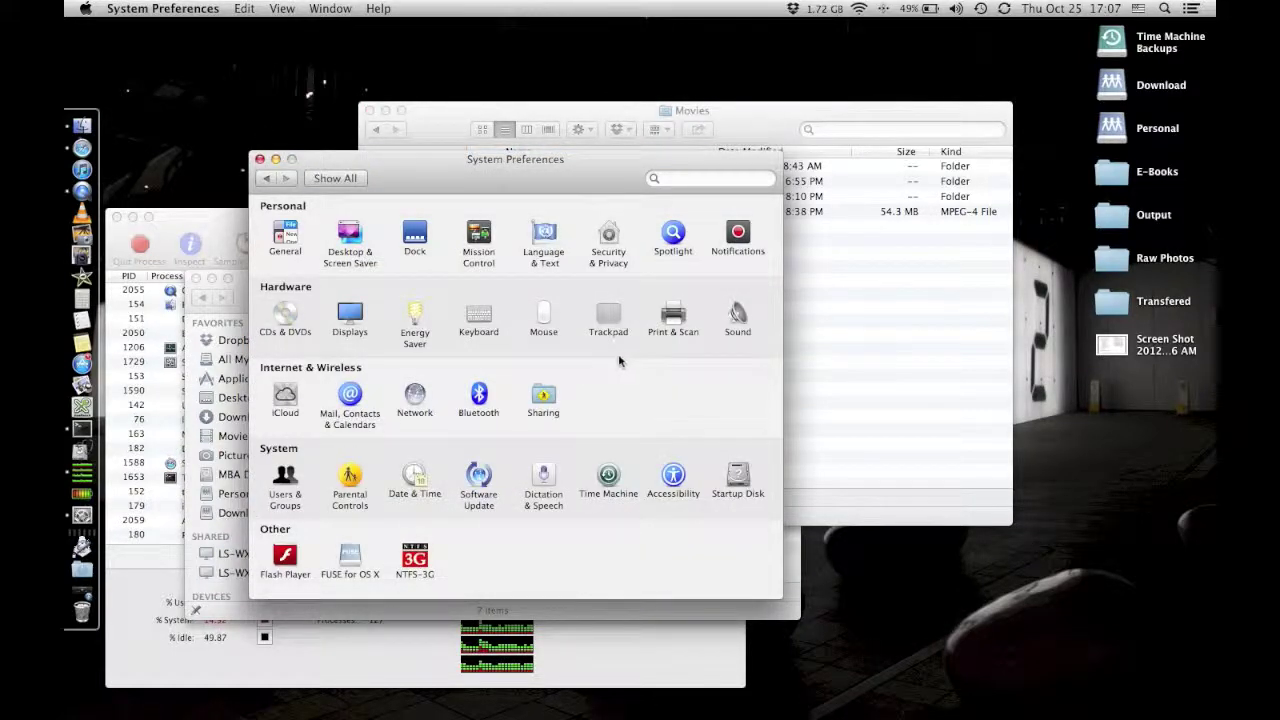
pyautogui.click(607, 326)
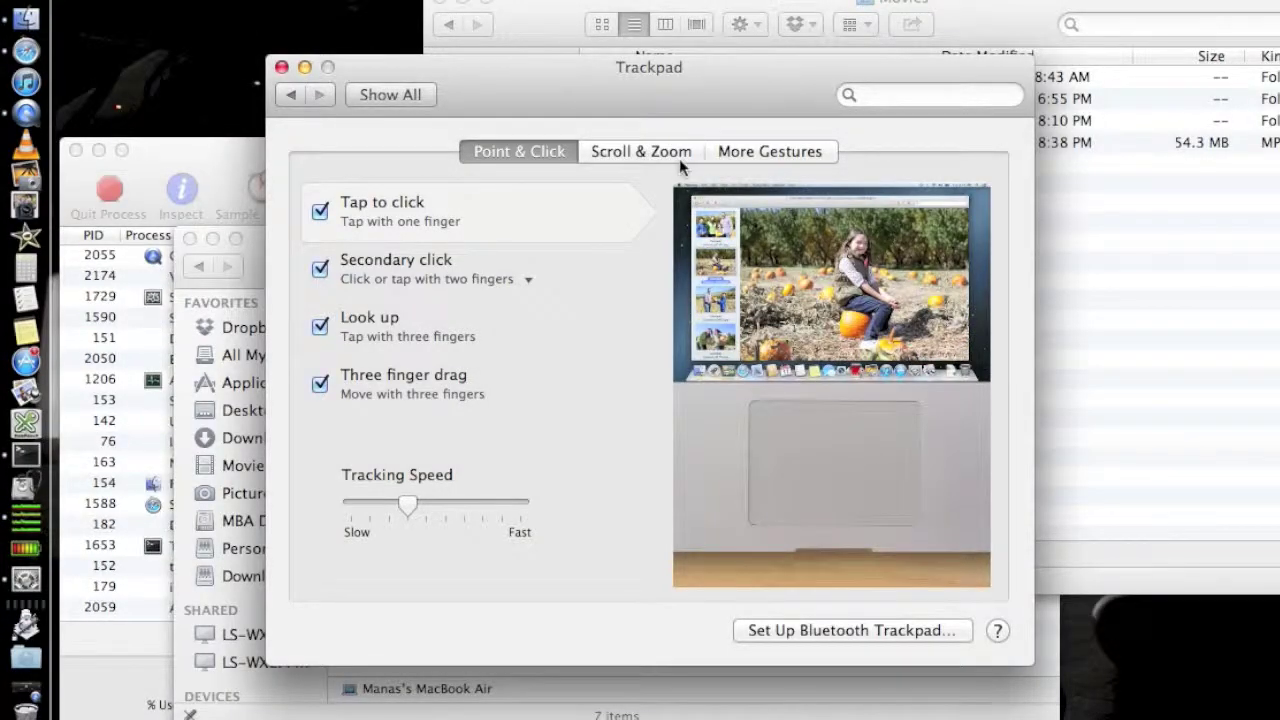
pyautogui.click(756, 153)
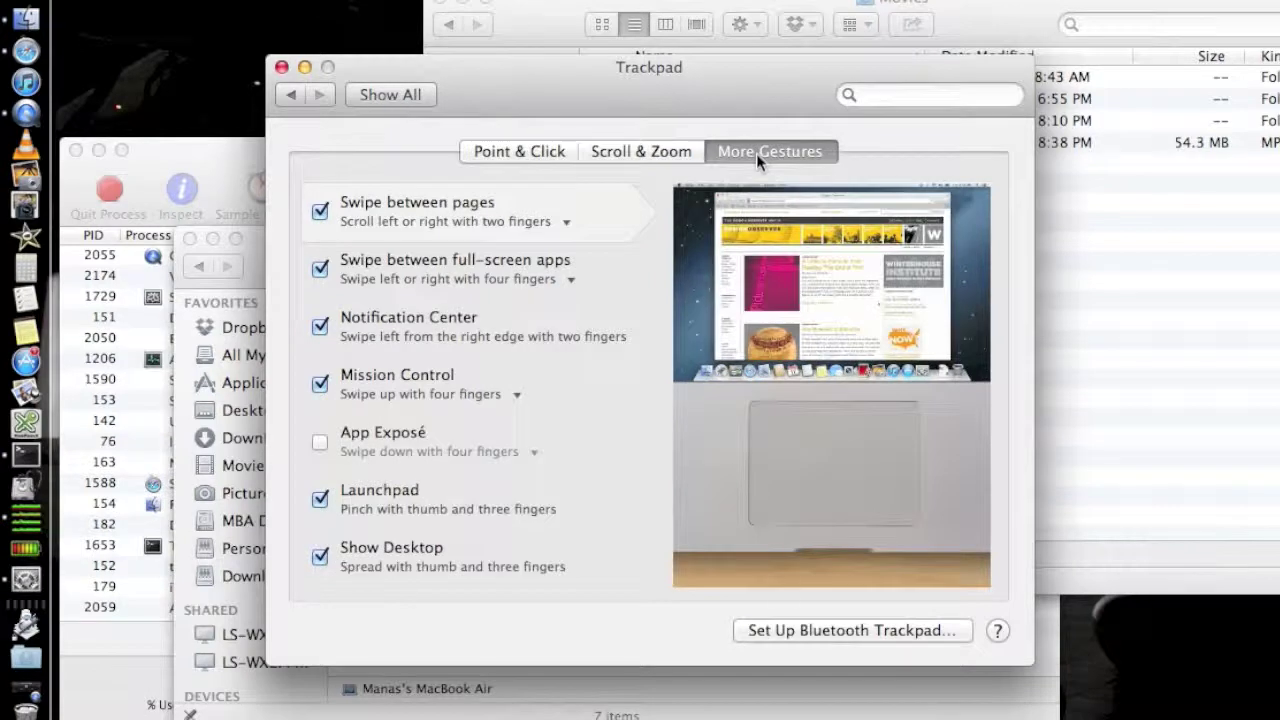
pyautogui.moveTo(578, 329)
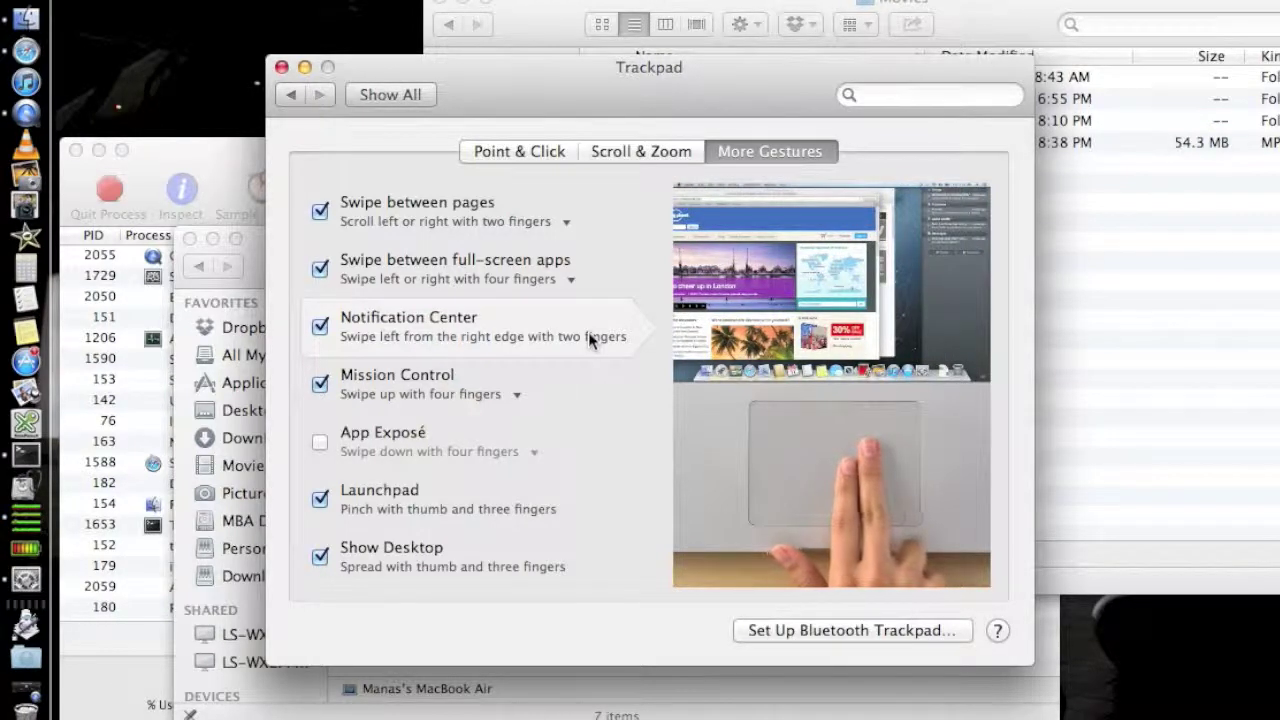
pyautogui.click(641, 151)
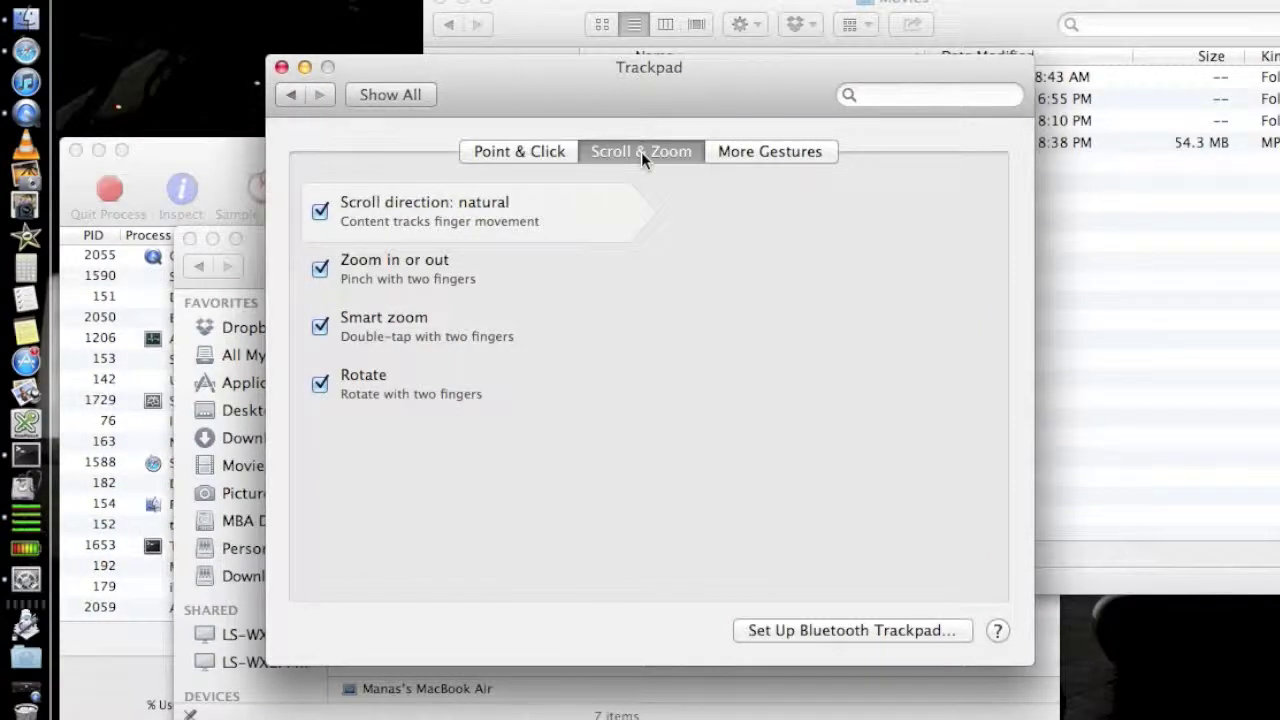
pyautogui.click(532, 150)
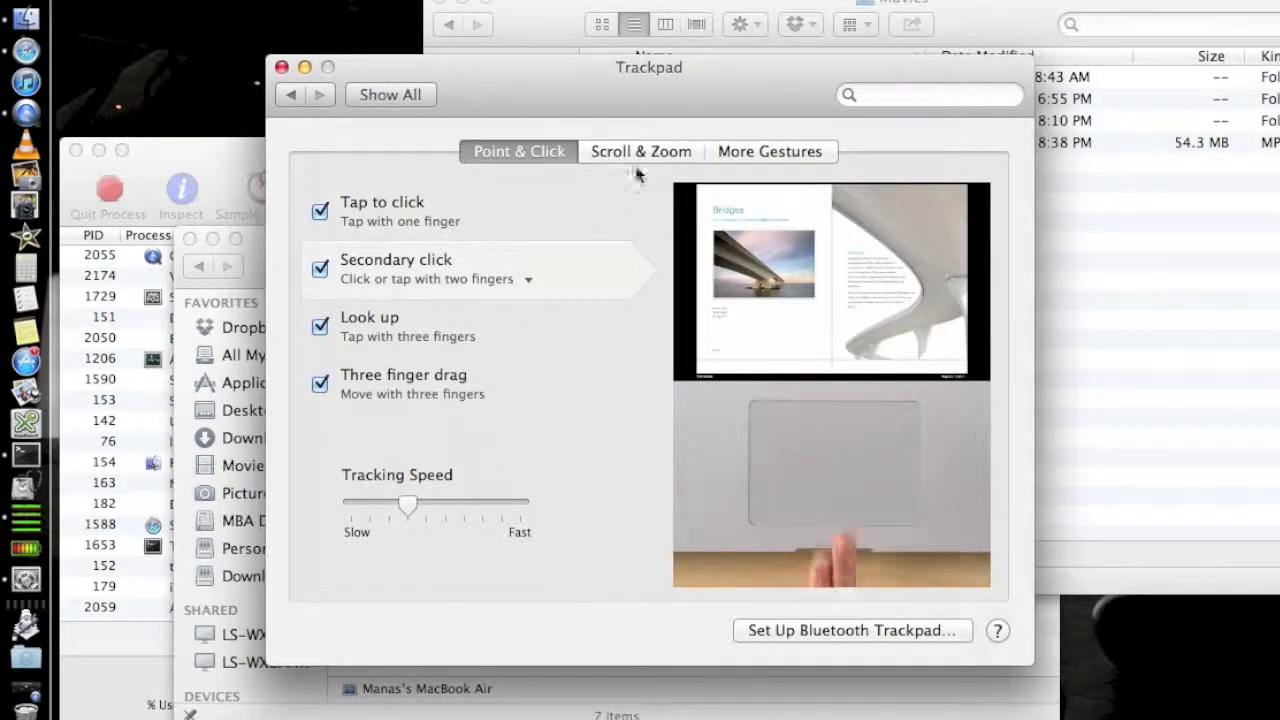
pyautogui.click(643, 158)
pyautogui.click(746, 170)
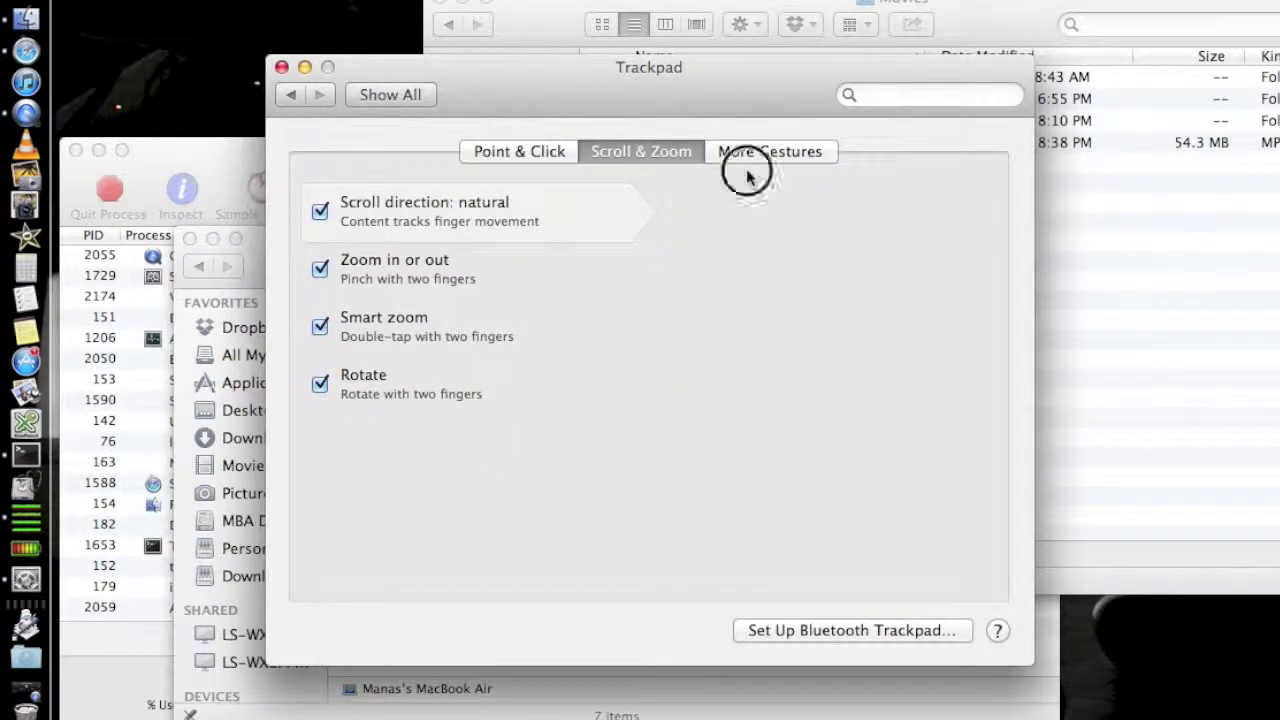
pyautogui.click(791, 151)
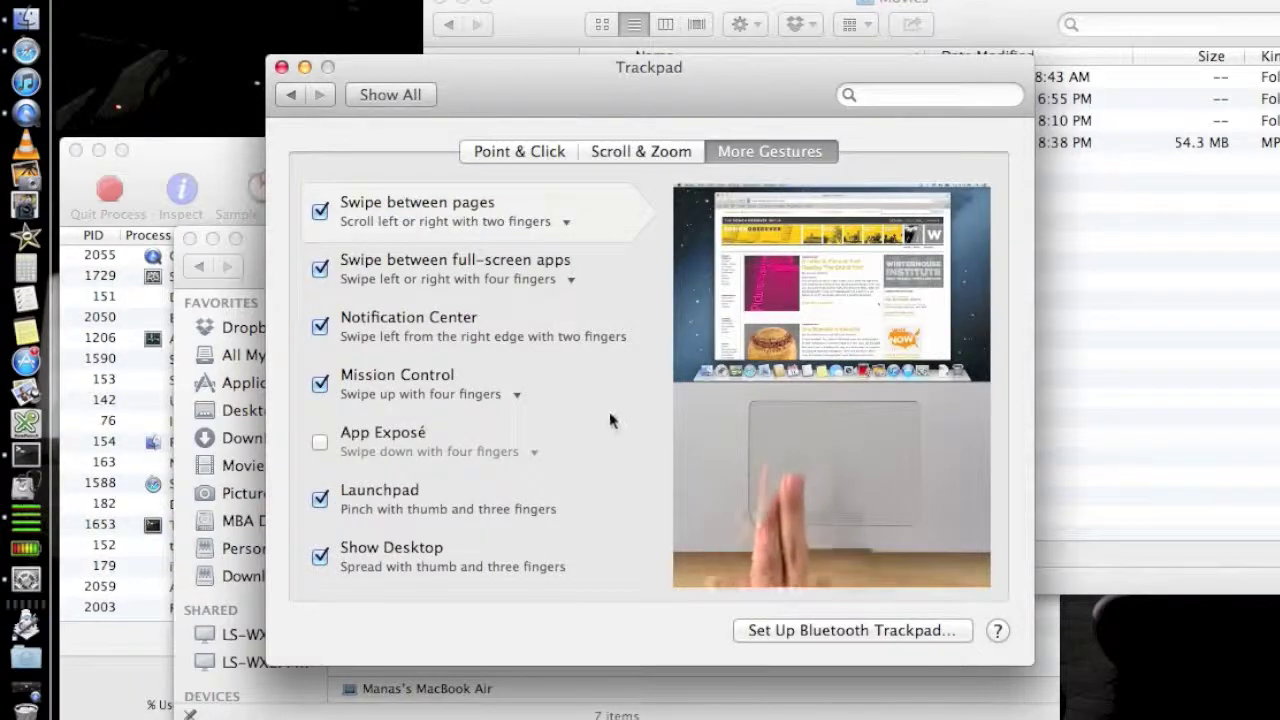
pyautogui.click(392, 93)
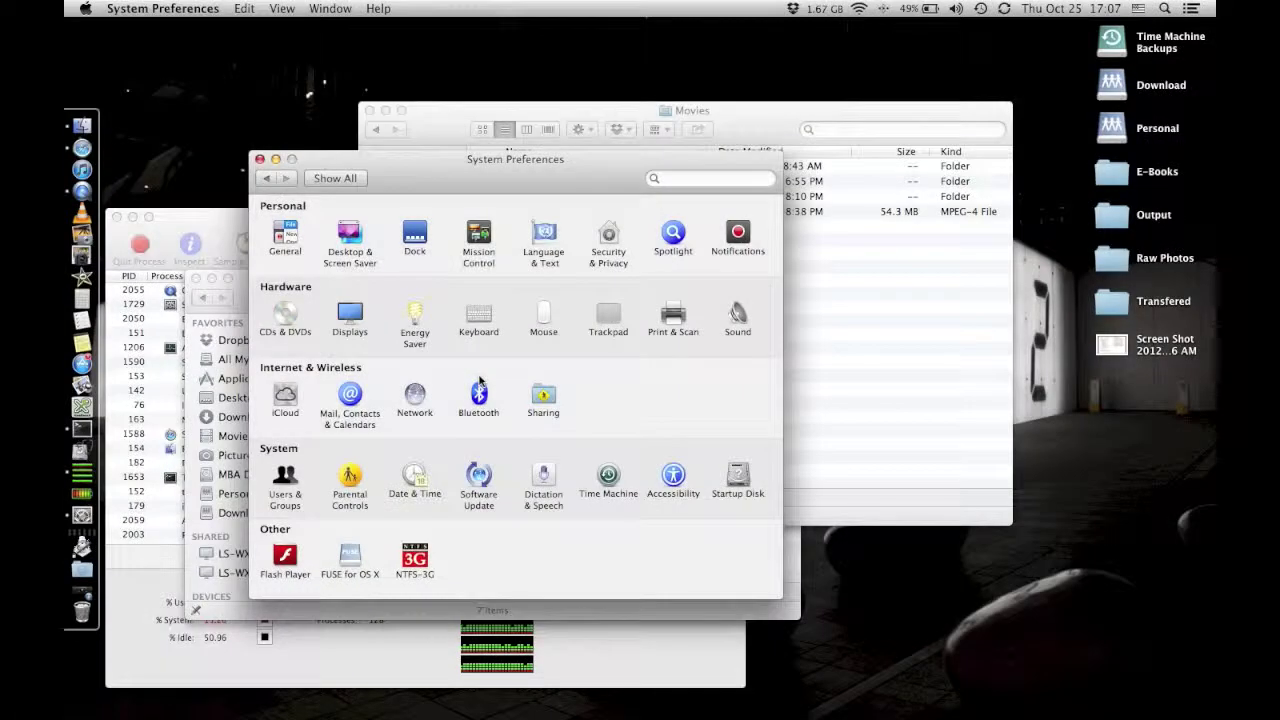
# Open the Mission Control pane, move it aside, and bring the drives window forward.
pyautogui.click(479, 252)
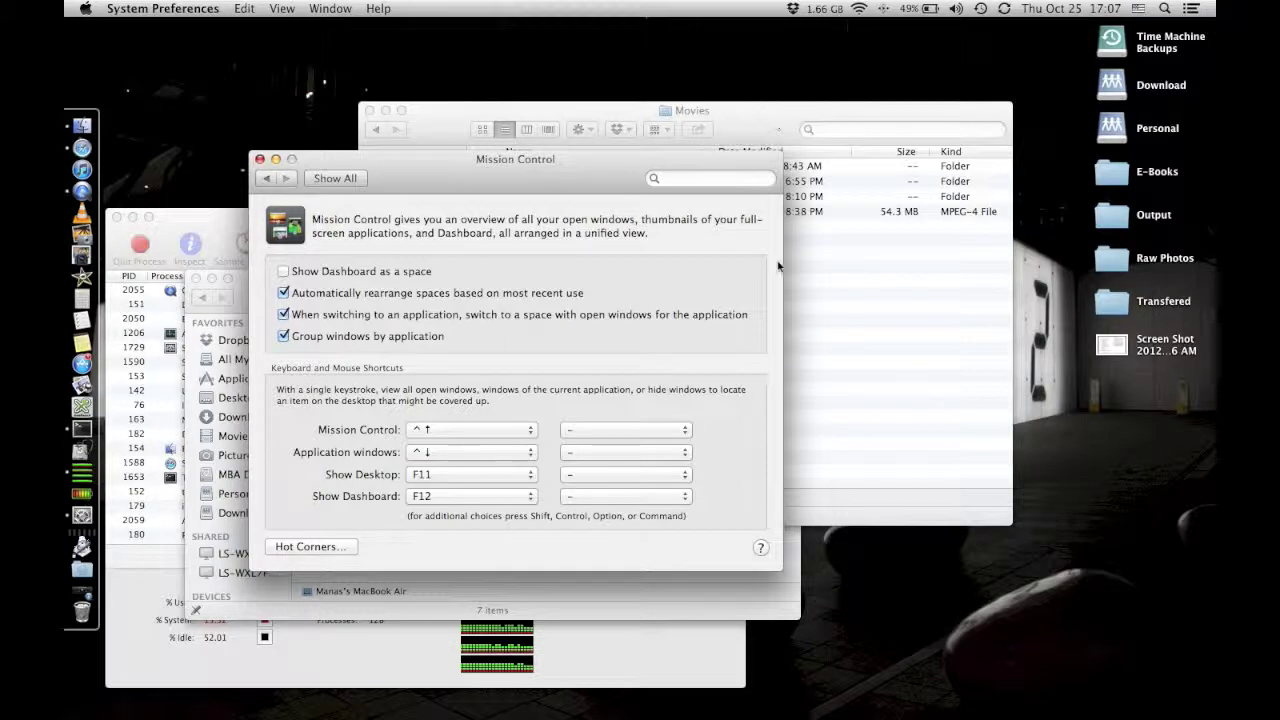
pyautogui.moveTo(309, 158); pyautogui.dragTo(715, 260)
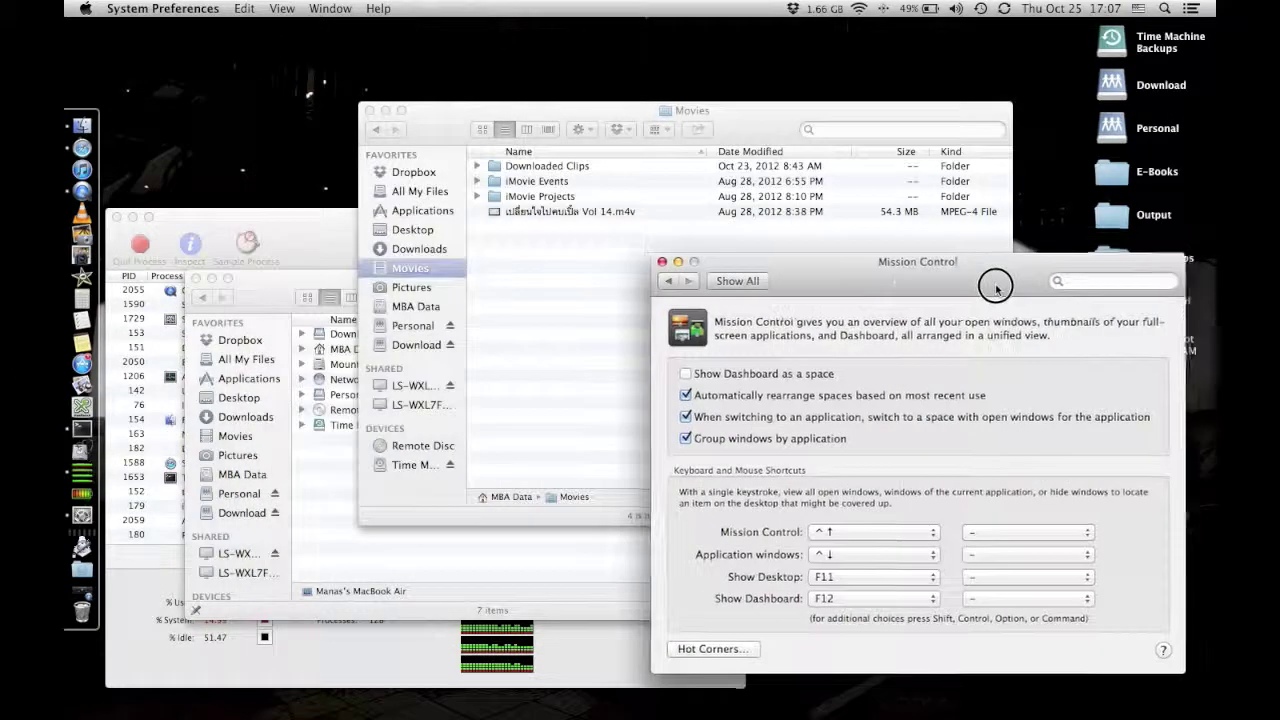
pyautogui.click(345, 310)
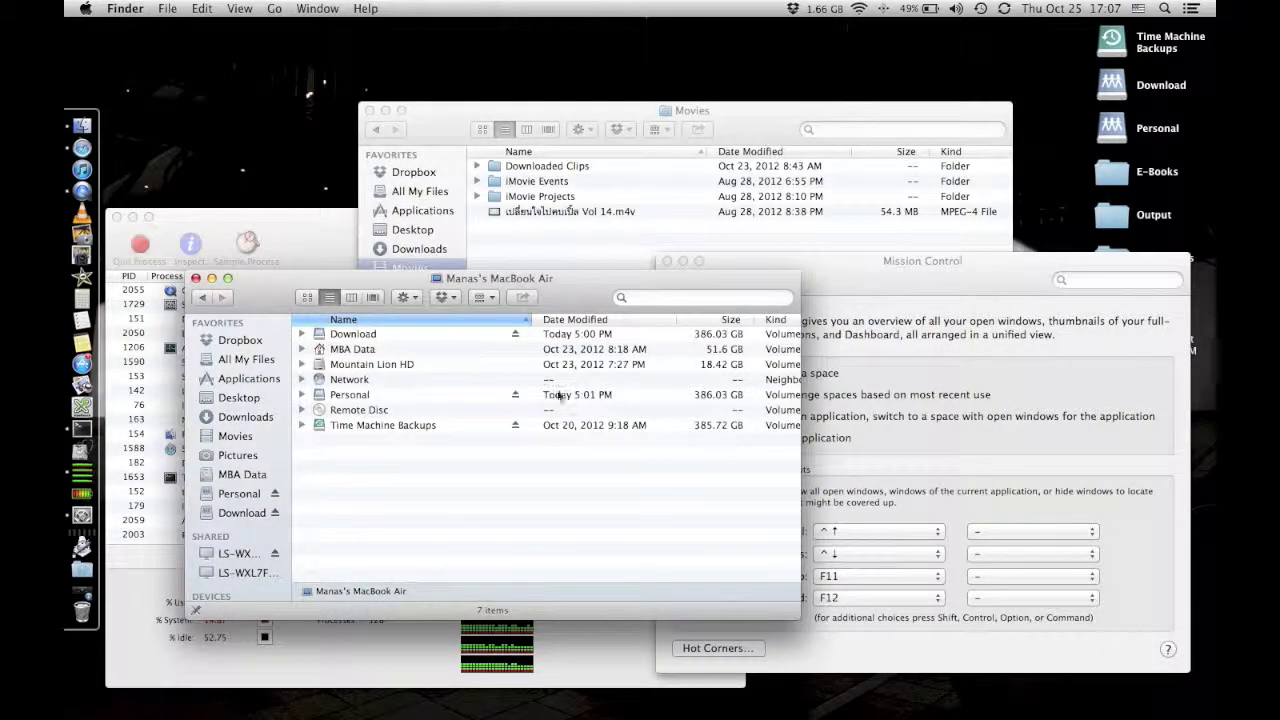
# Preview all open windows in Mission Control, then return to the Mission Control settings.
pyautogui.hotkey('ctrl', 'Up')
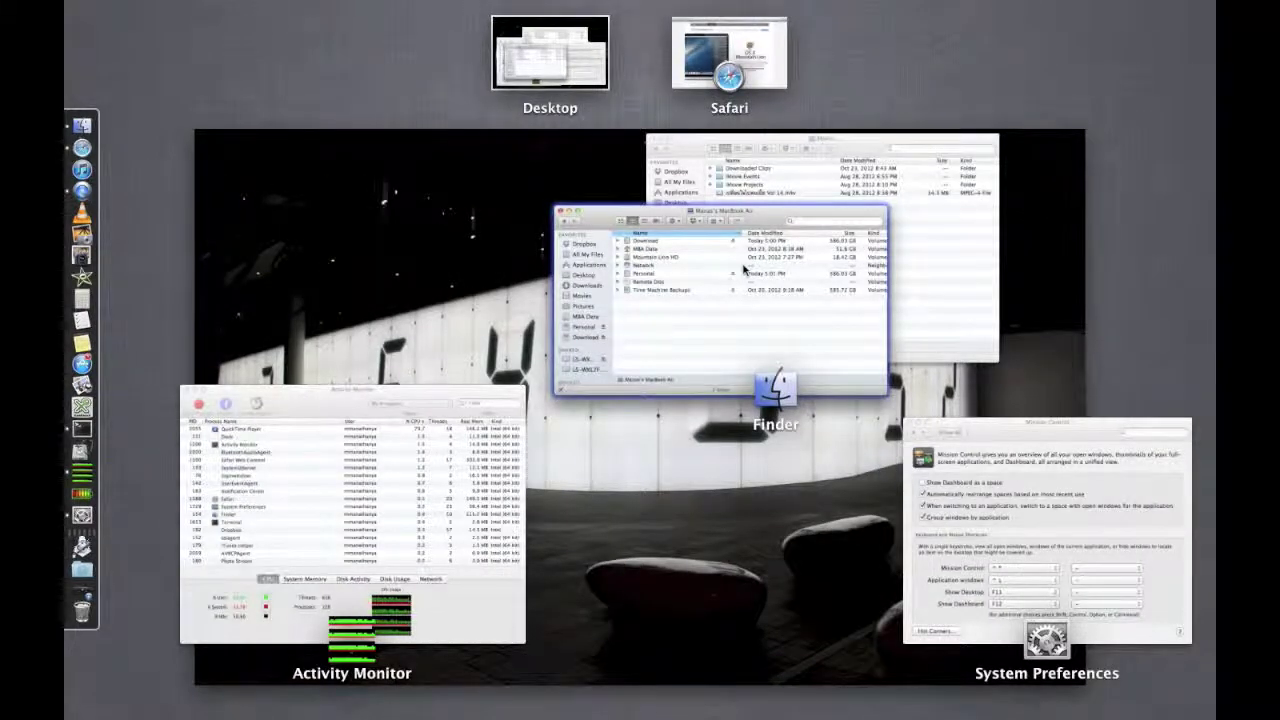
pyautogui.click(745, 262)
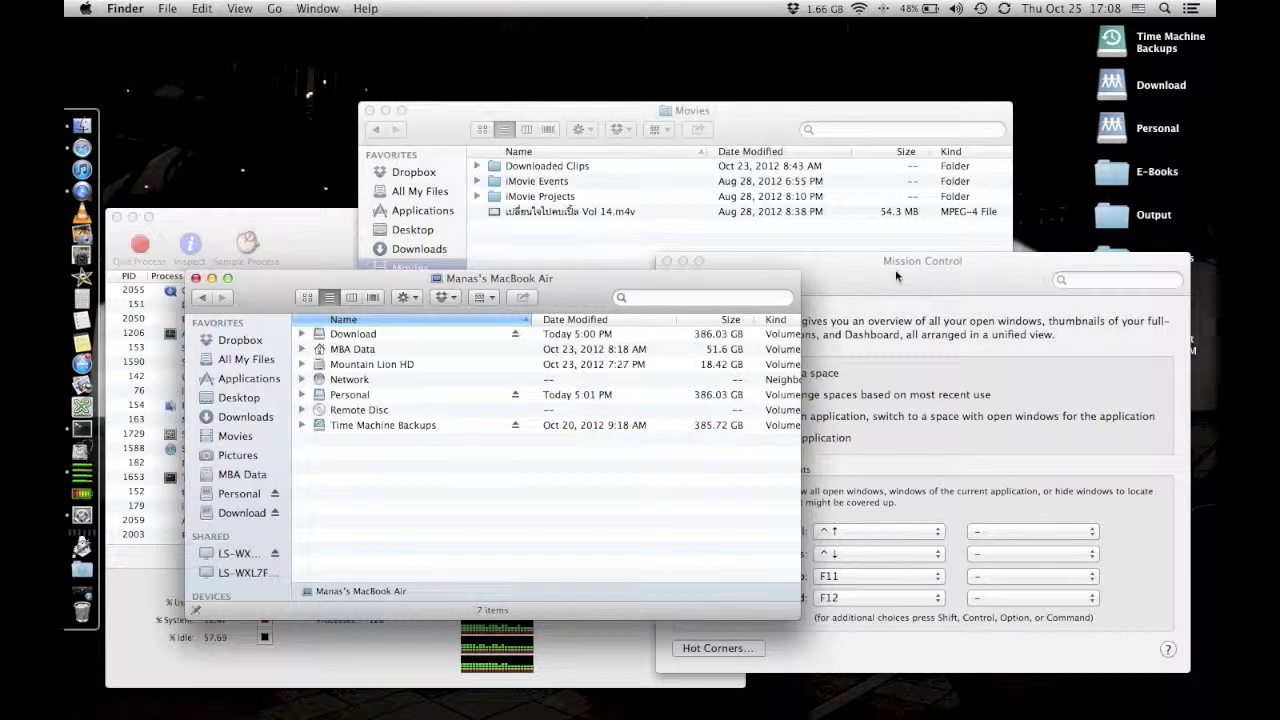
pyautogui.click(896, 271)
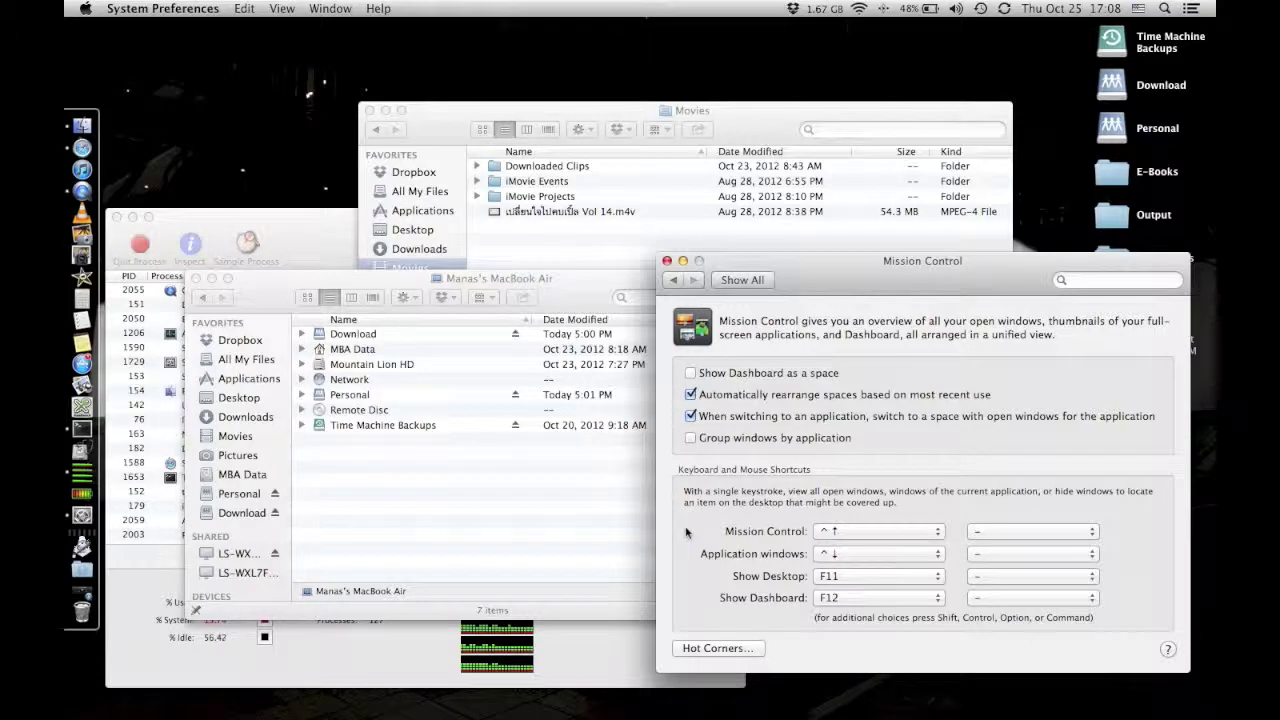
# Enable 'Group windows by application' and preview the grouped windows in Mission Control.
pyautogui.hotkey('ctrl', 'Up')
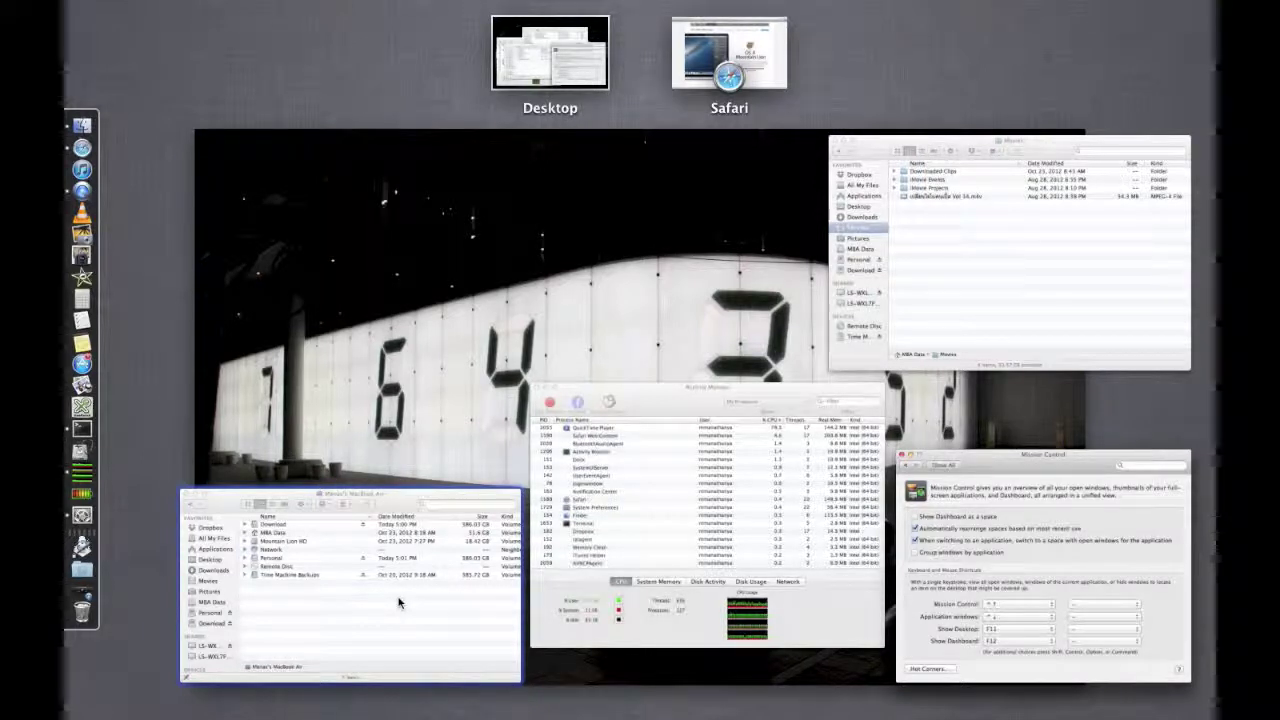
pyautogui.click(1050, 580)
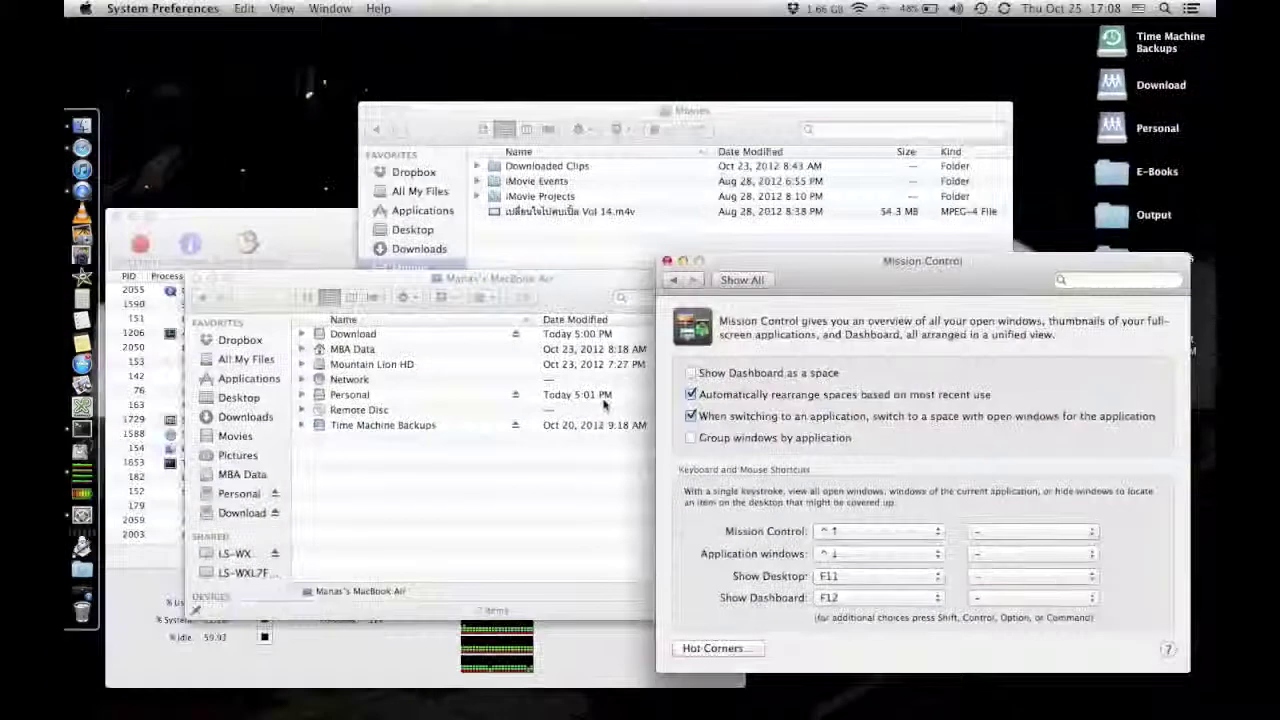
pyautogui.click(690, 438)
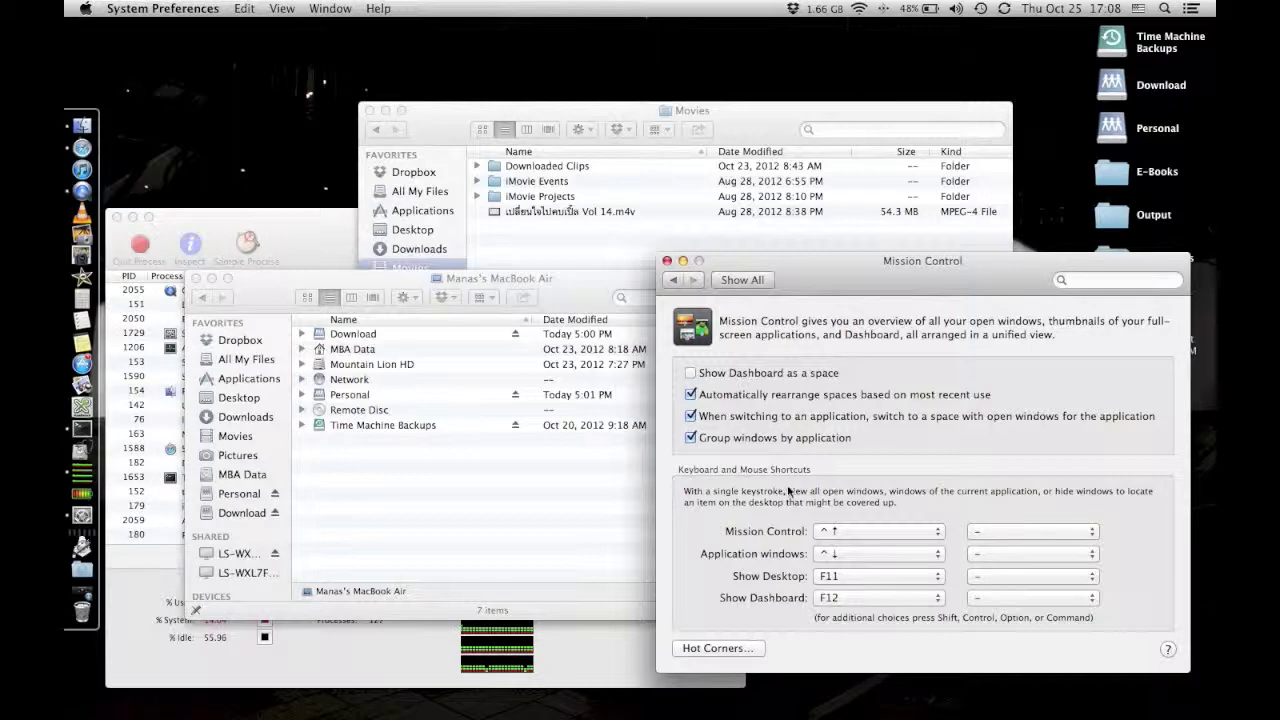
pyautogui.hotkey('ctrl', 'Up')
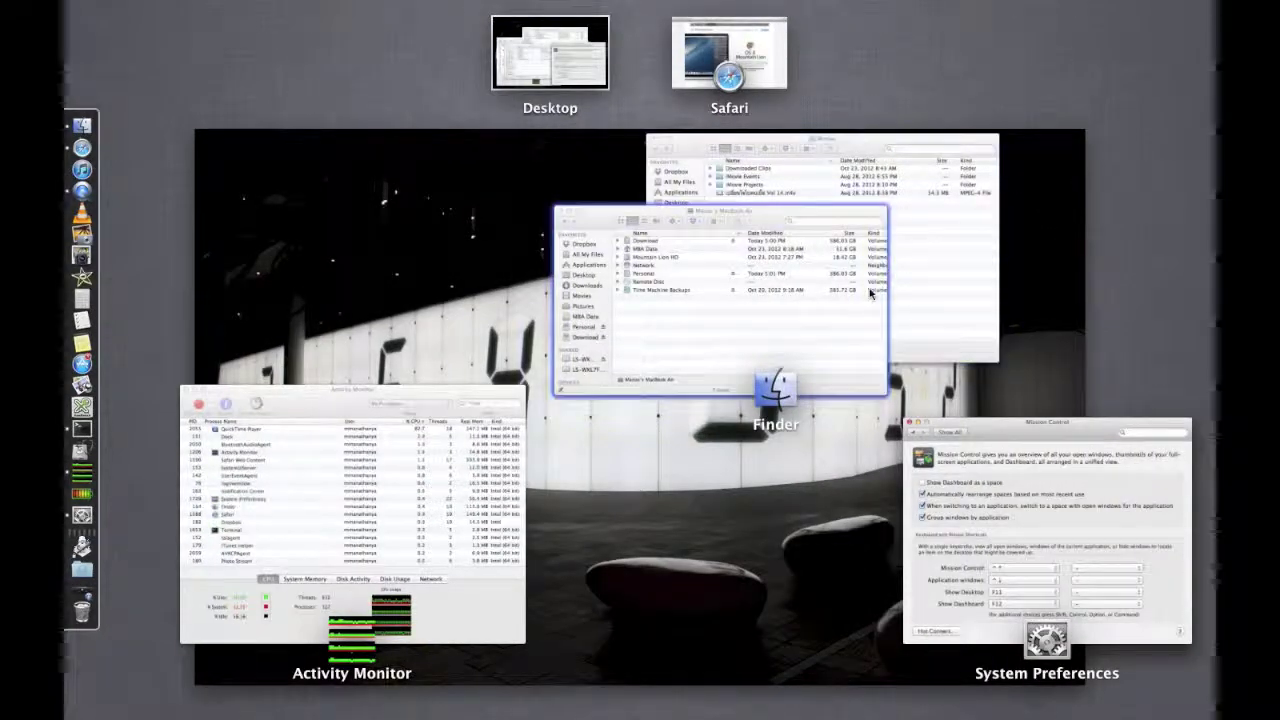
pyautogui.scroll(3, 850, 253)
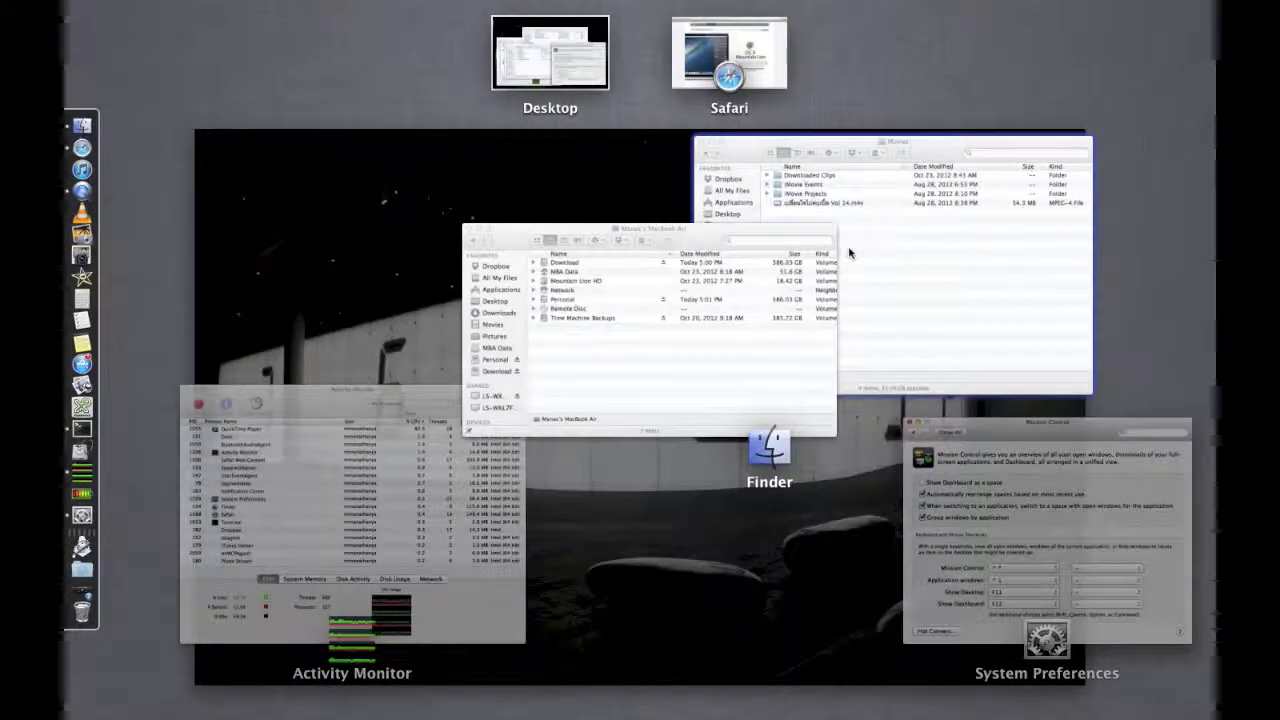
pyautogui.scroll(-3, 849, 251)
pyautogui.click(736, 550)
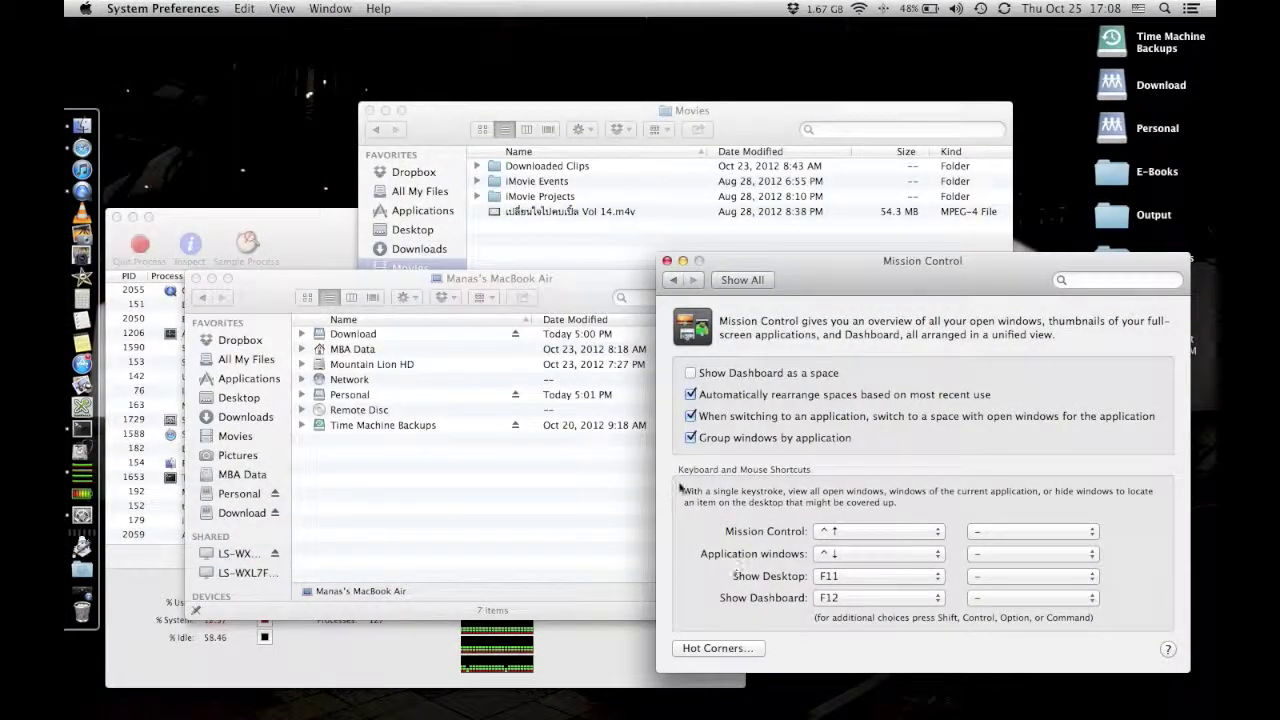
# Disable window grouping, check Mission Control, then go to Show All and move the window.
pyautogui.click(690, 439)
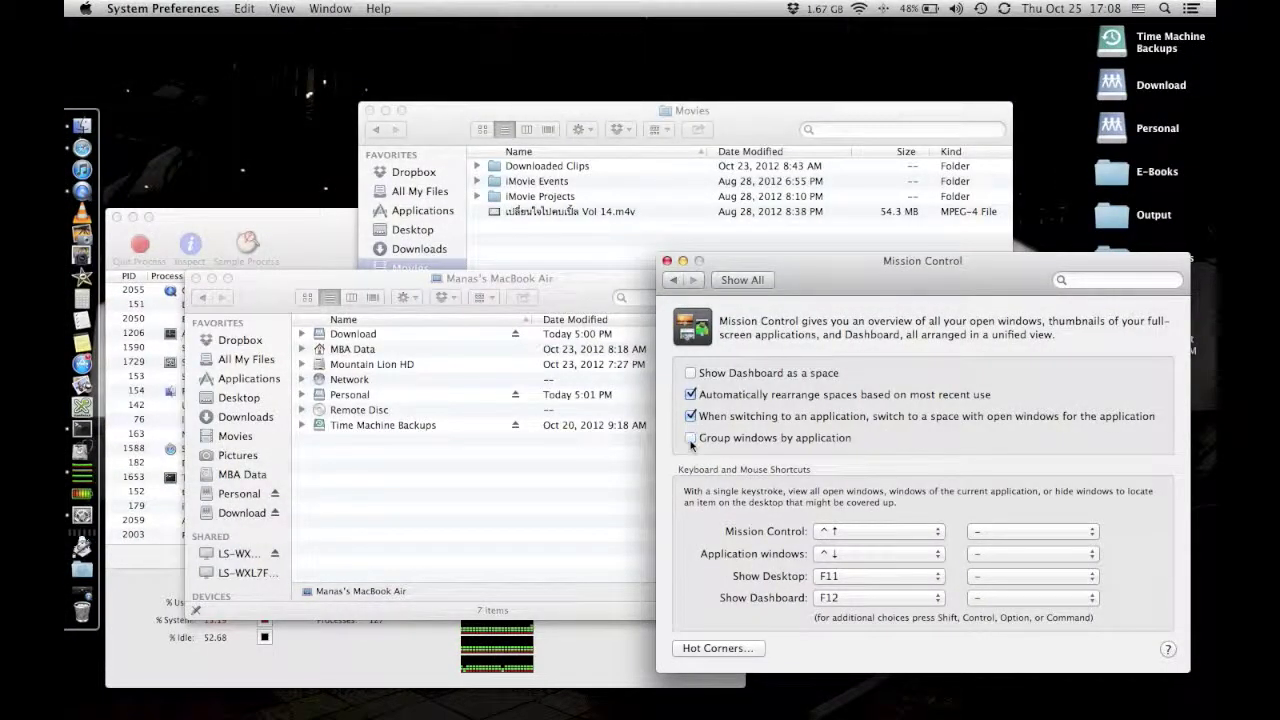
pyautogui.hotkey('ctrl', 'Up')
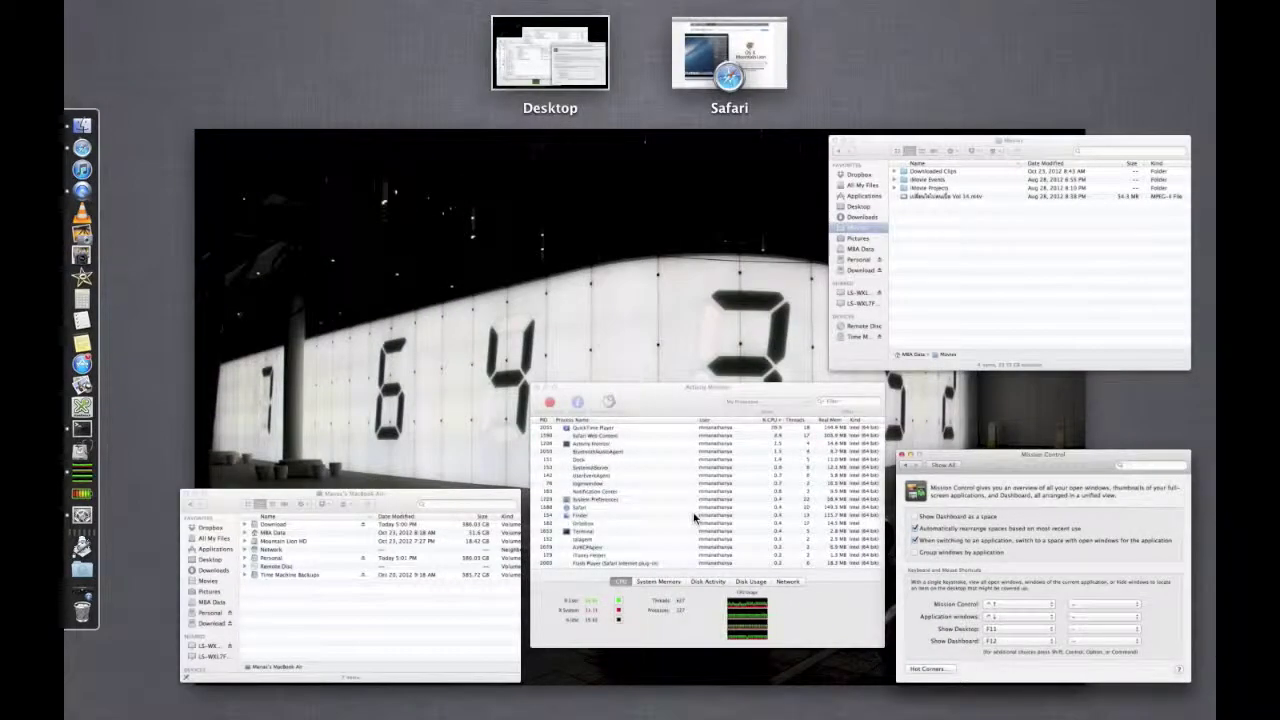
pyautogui.click(635, 271)
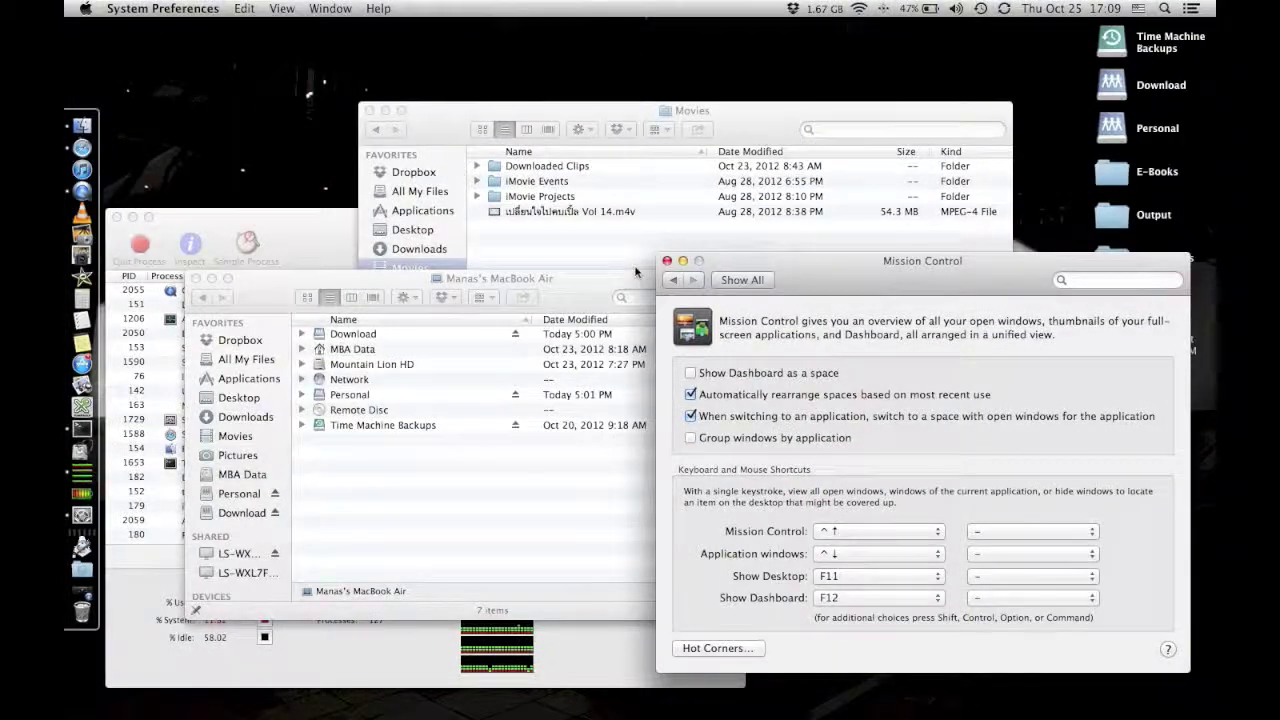
pyautogui.click(760, 282)
pyautogui.moveTo(912, 271); pyautogui.dragTo(804, 158)
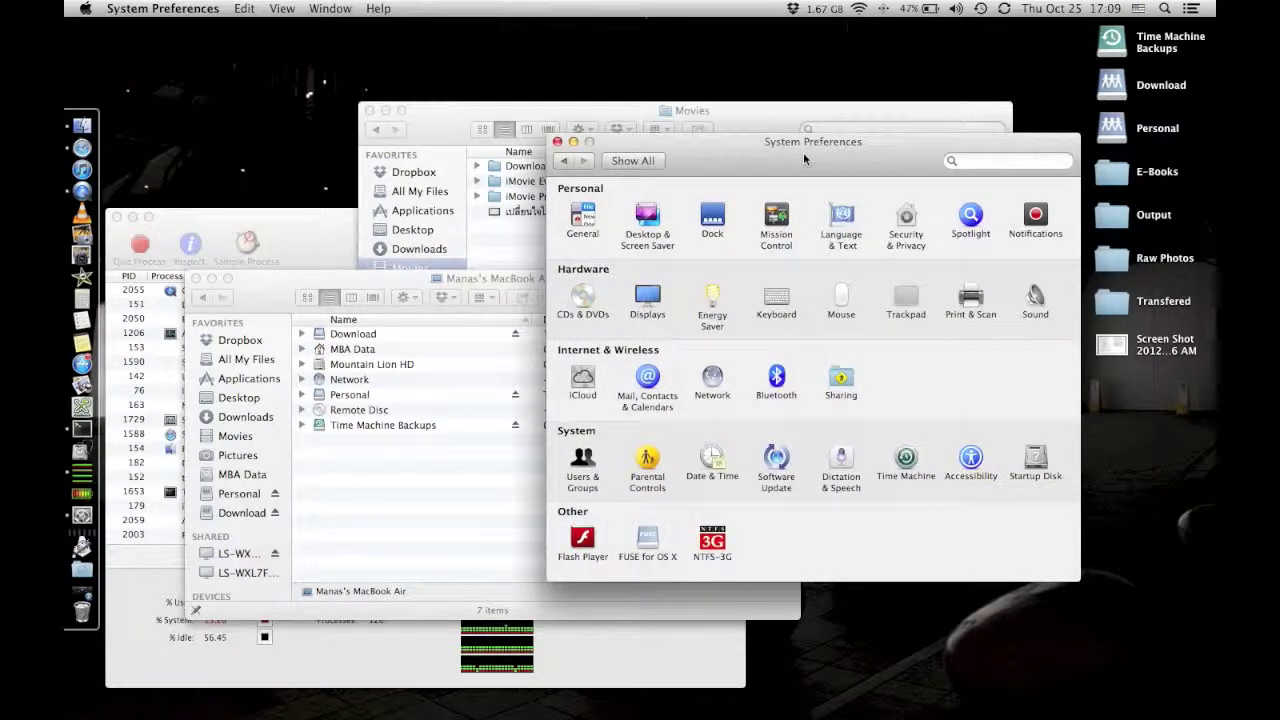
# Review the Software Update settings, return to all preferences, and open the Apple menu.
pyautogui.click(778, 462)
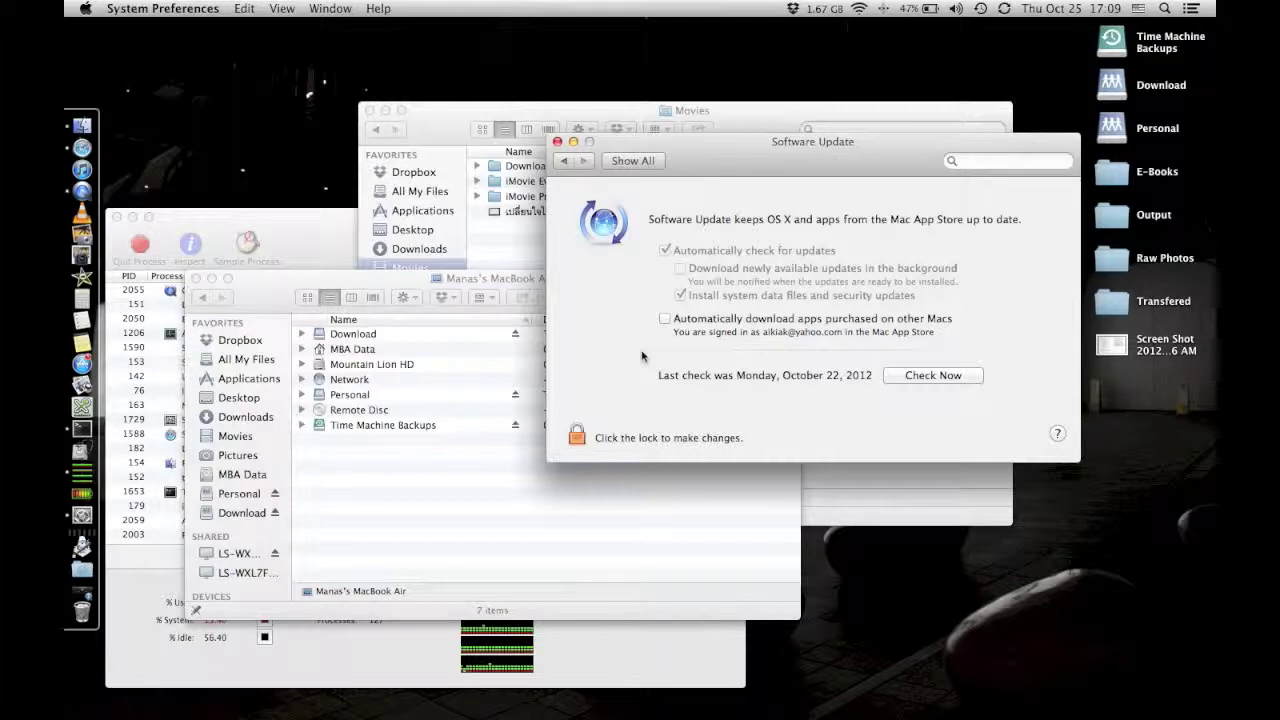
pyautogui.click(643, 162)
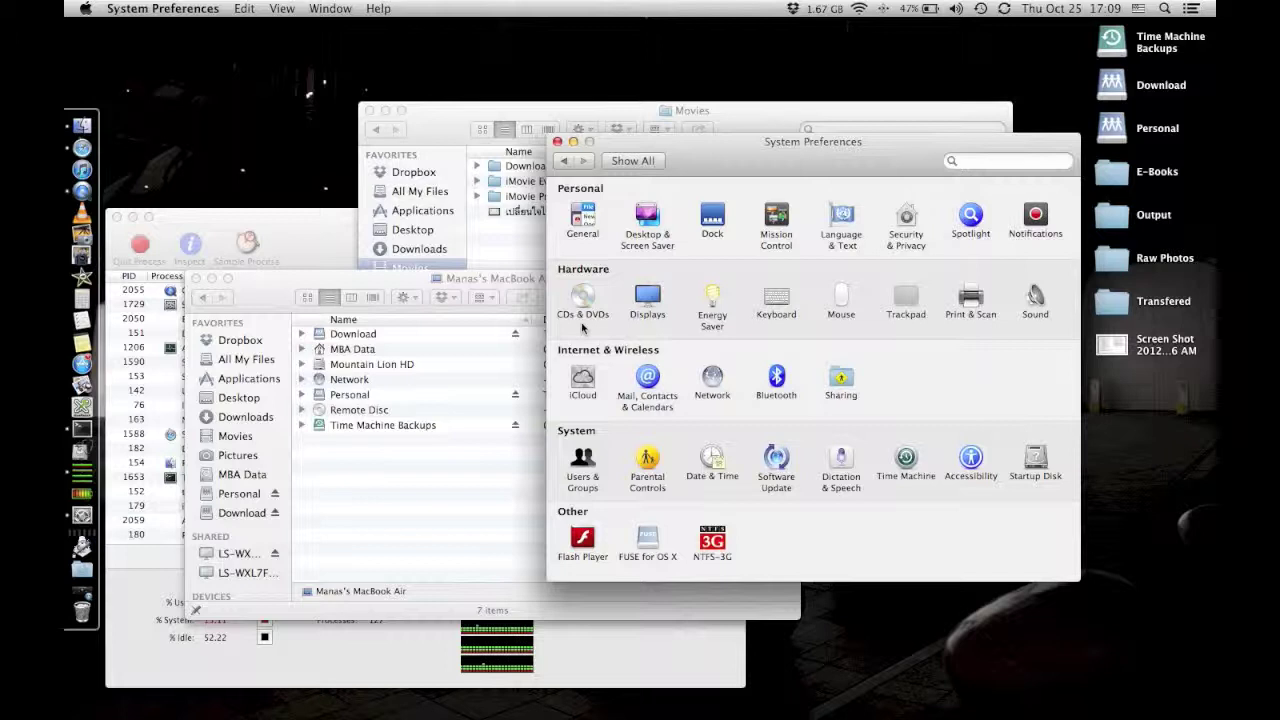
pyautogui.click(86, 10)
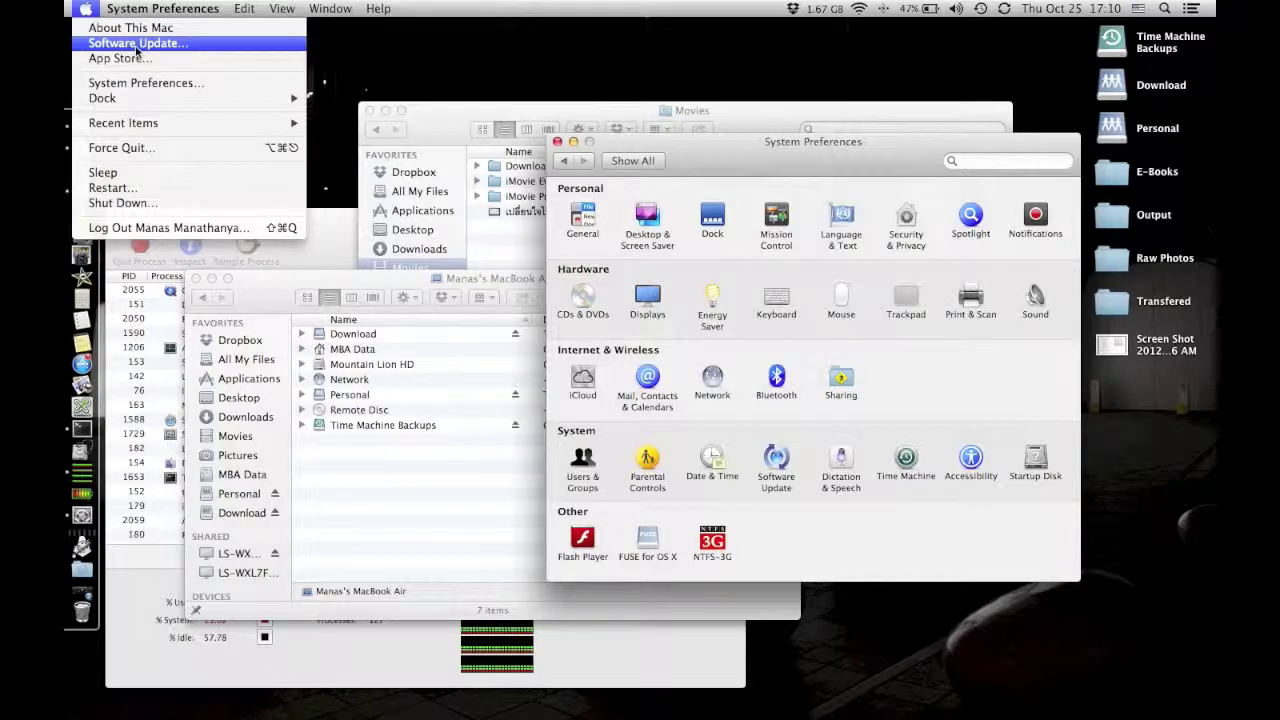
# Check Software Update, showing Digital Camera RAW Compatibility Update 4.01, then hide App Store.
pyautogui.click(150, 57)
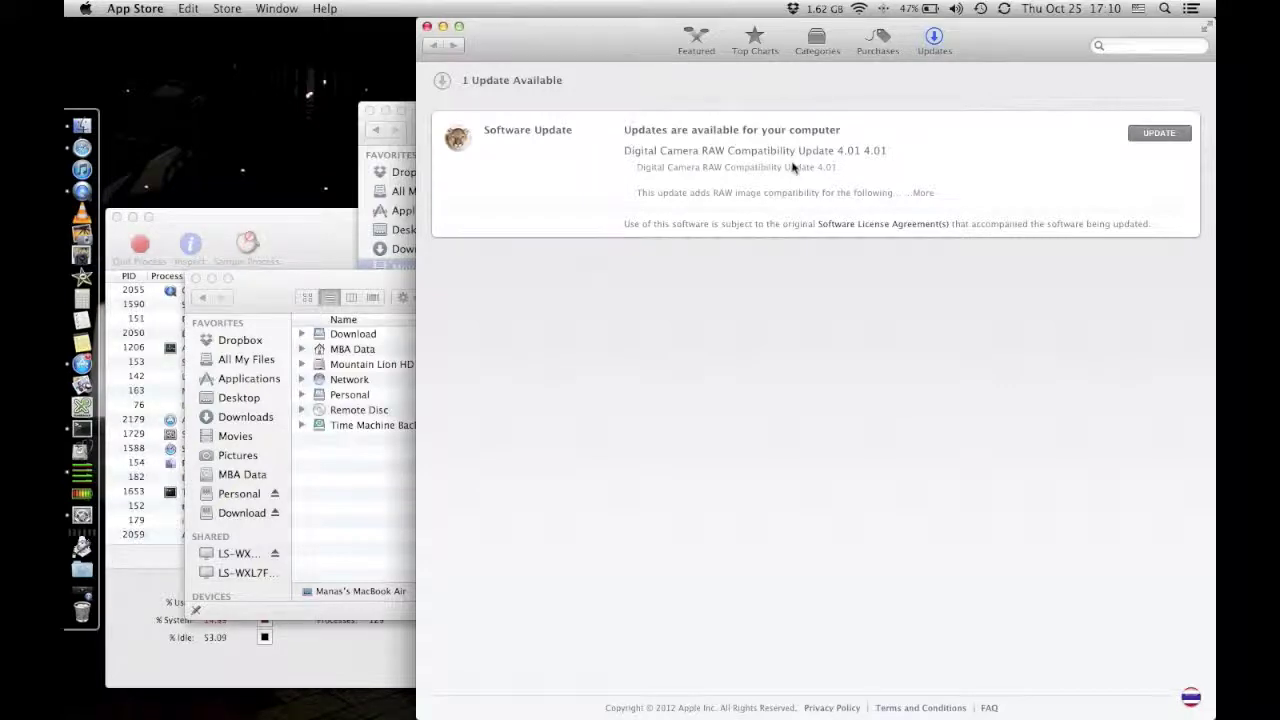
pyautogui.press('super+h')
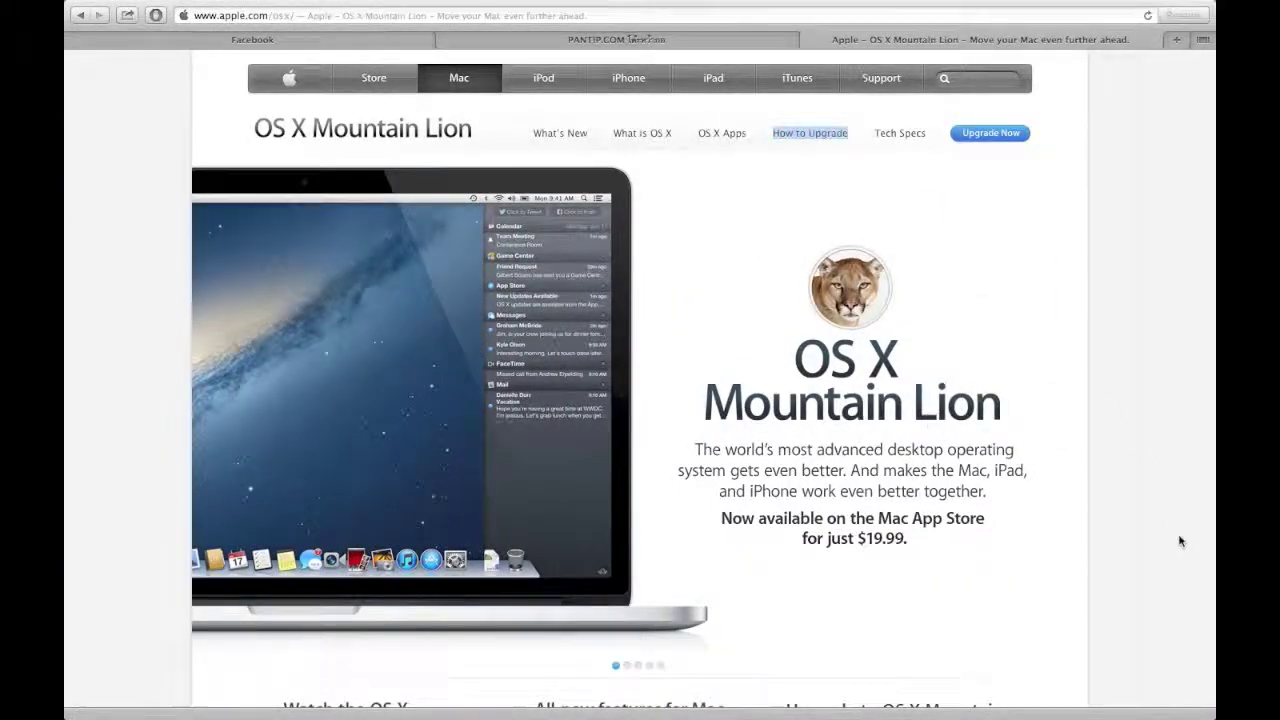
# Open the Mountain Lion new-features page and scroll down to the Gatekeeper section.
pyautogui.scroll(-5, 1178, 538)
pyautogui.scroll(-4, 1178, 541)
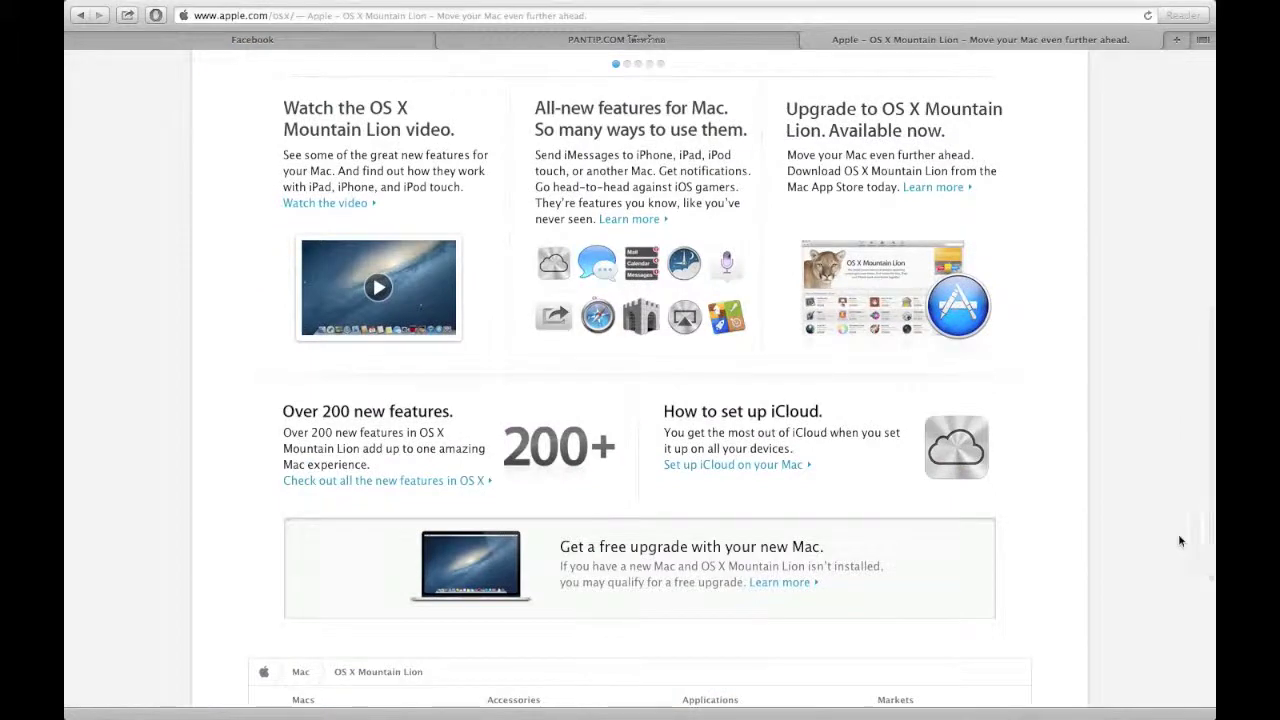
pyautogui.click(640, 330)
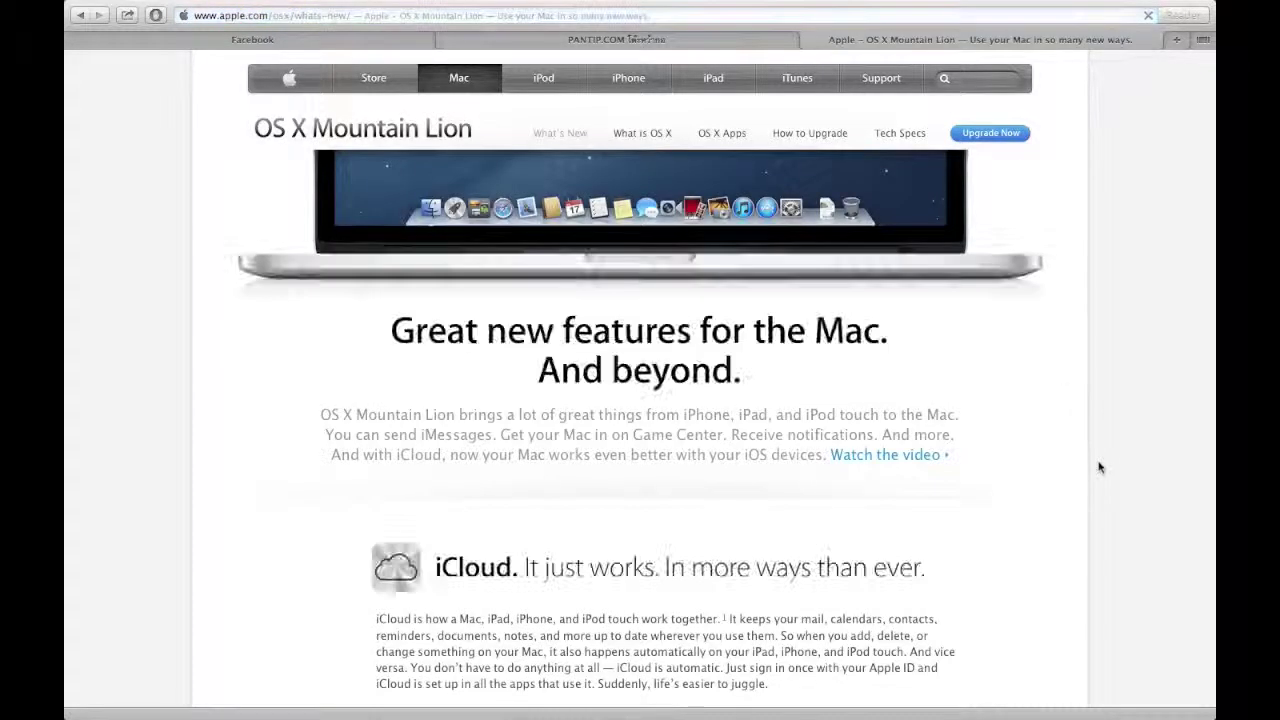
pyautogui.scroll(-10, 1097, 463)
pyautogui.scroll(-20, 1099, 467)
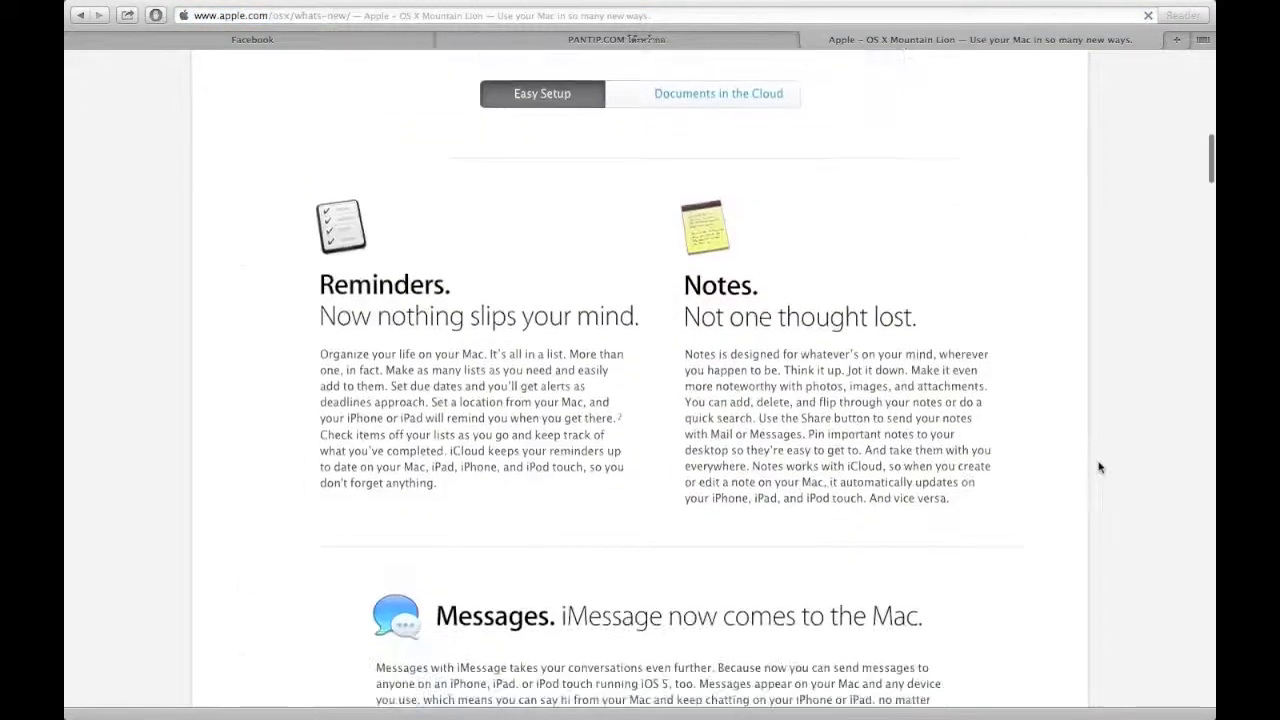
pyautogui.scroll(-18, 1099, 467)
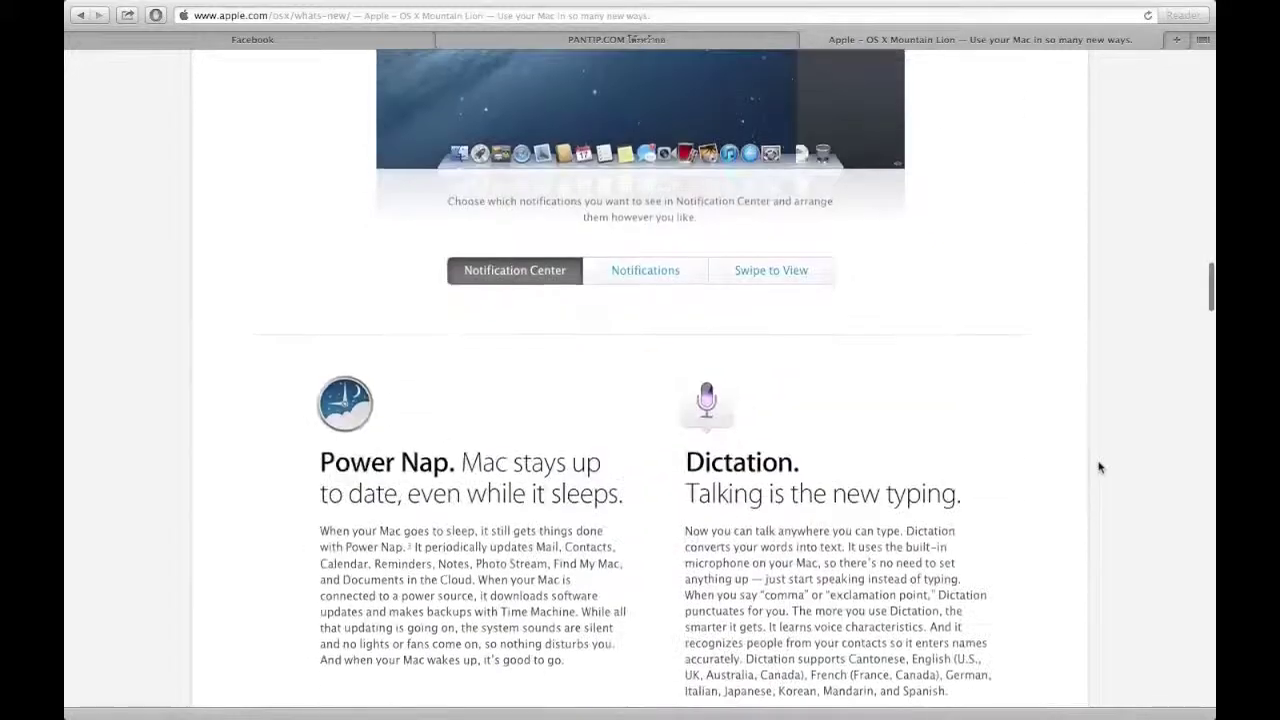
pyautogui.scroll(-18, 1099, 467)
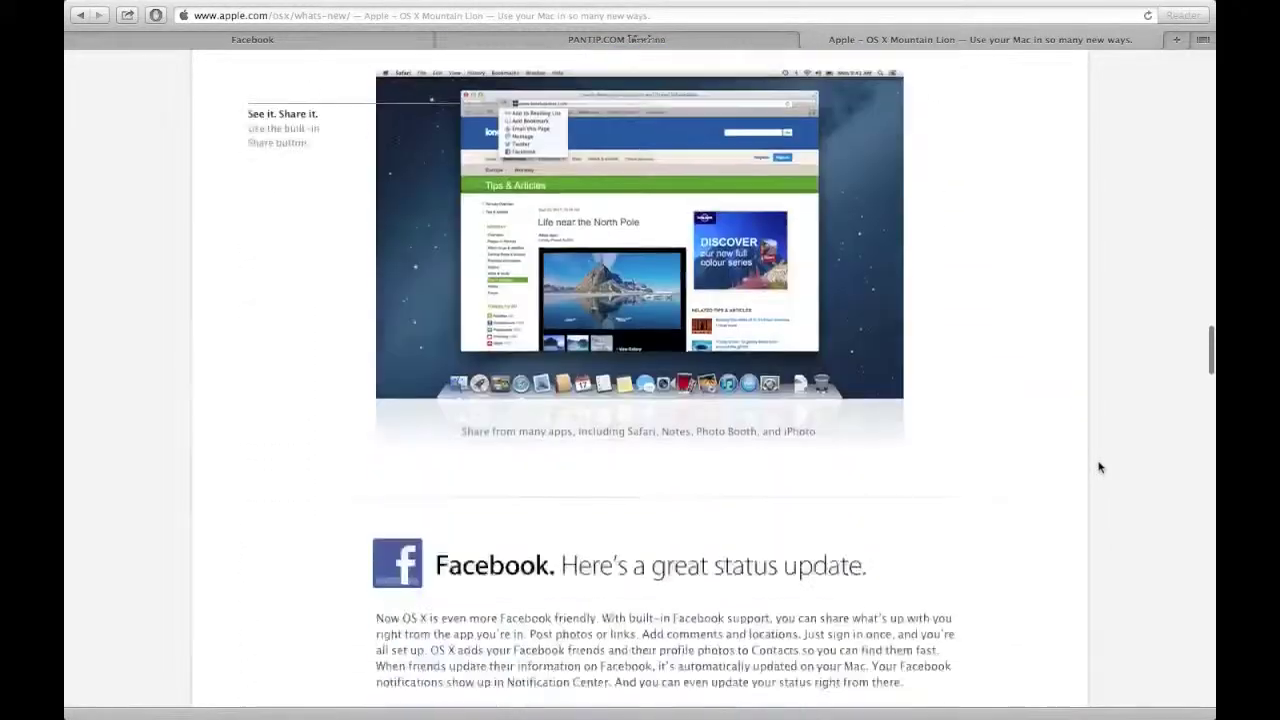
pyautogui.scroll(-18, 1099, 467)
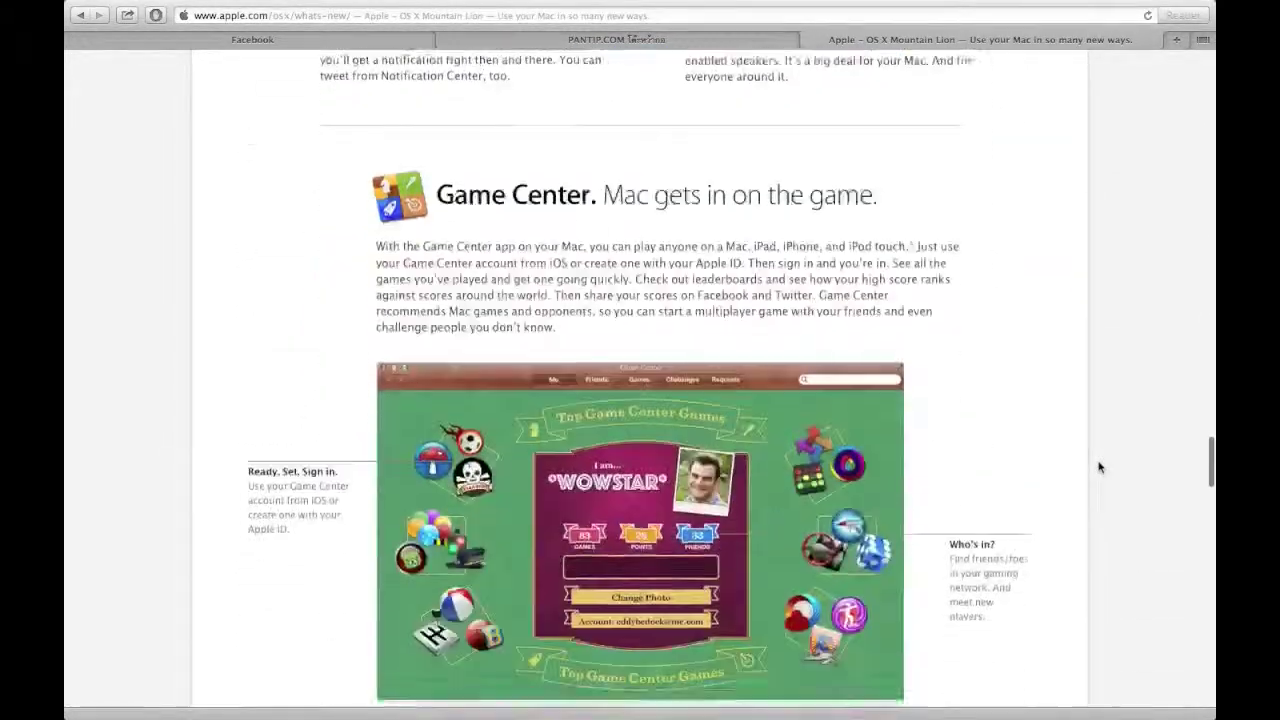
pyautogui.scroll(5, 1099, 467)
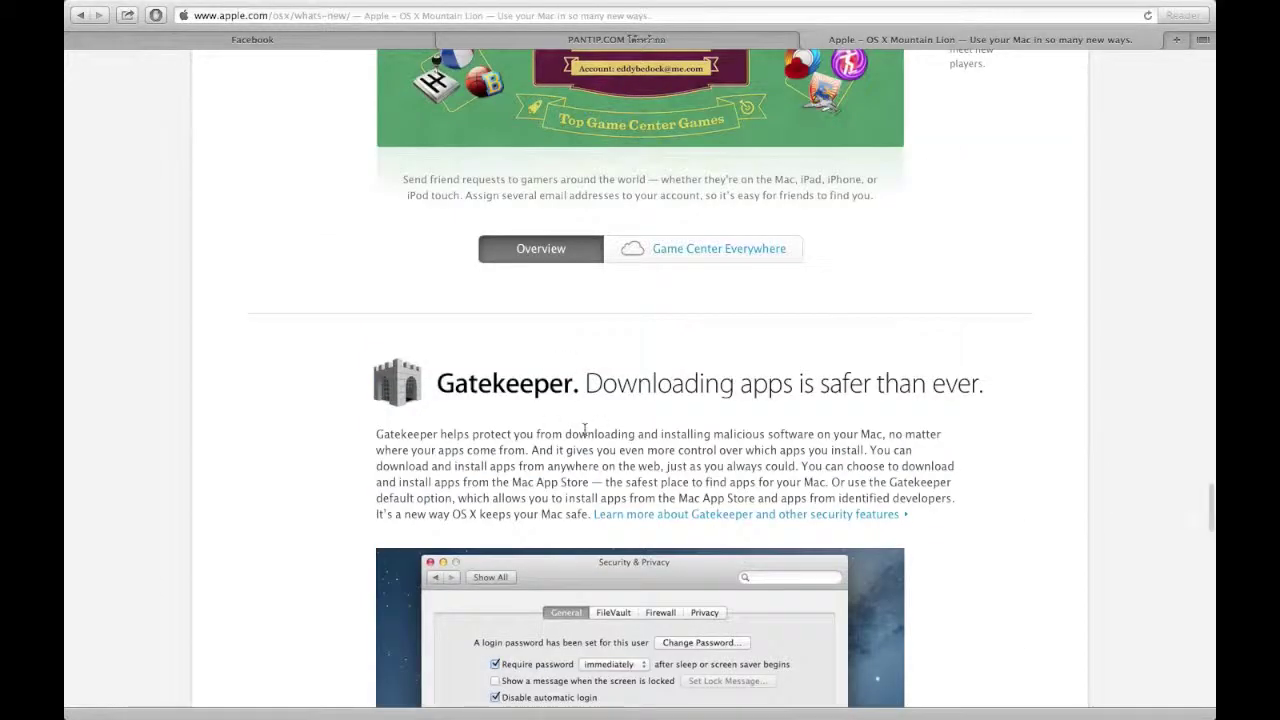
pyautogui.scroll(-5, 1040, 462)
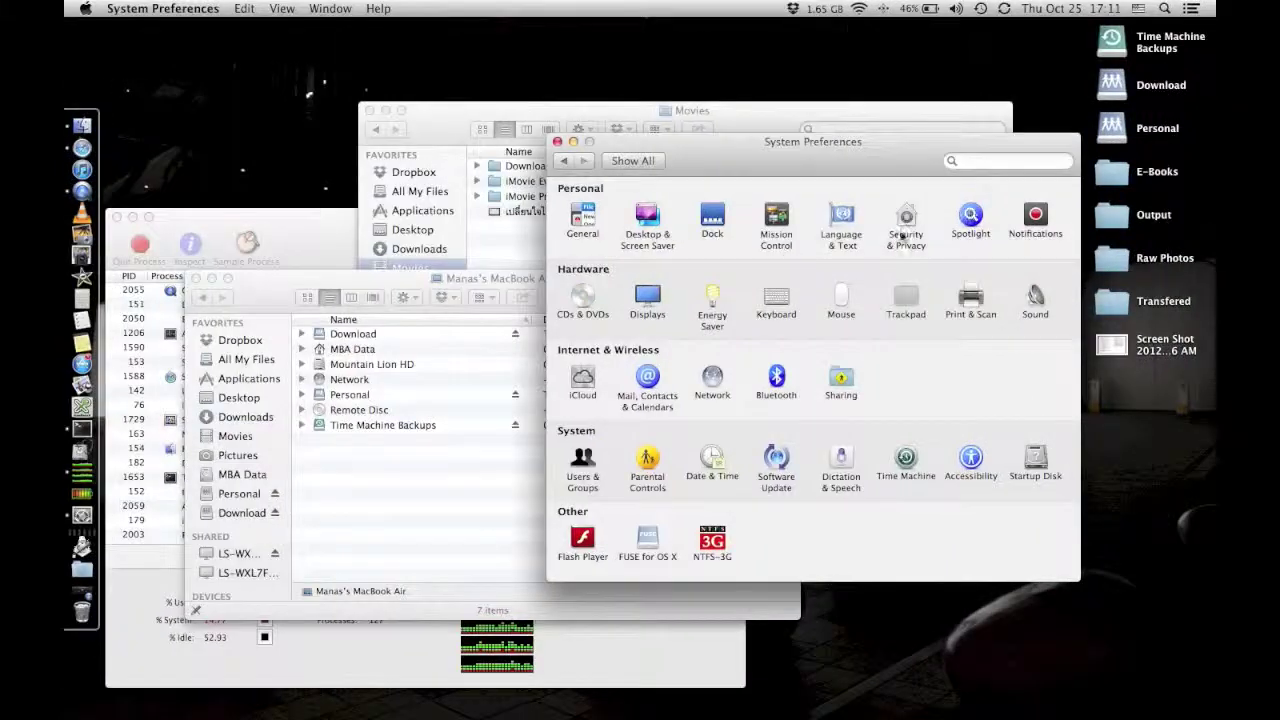
# Open Security & Privacy's Gatekeeper settings and eject the Time Machine Backups drive.
pyautogui.click(905, 228)
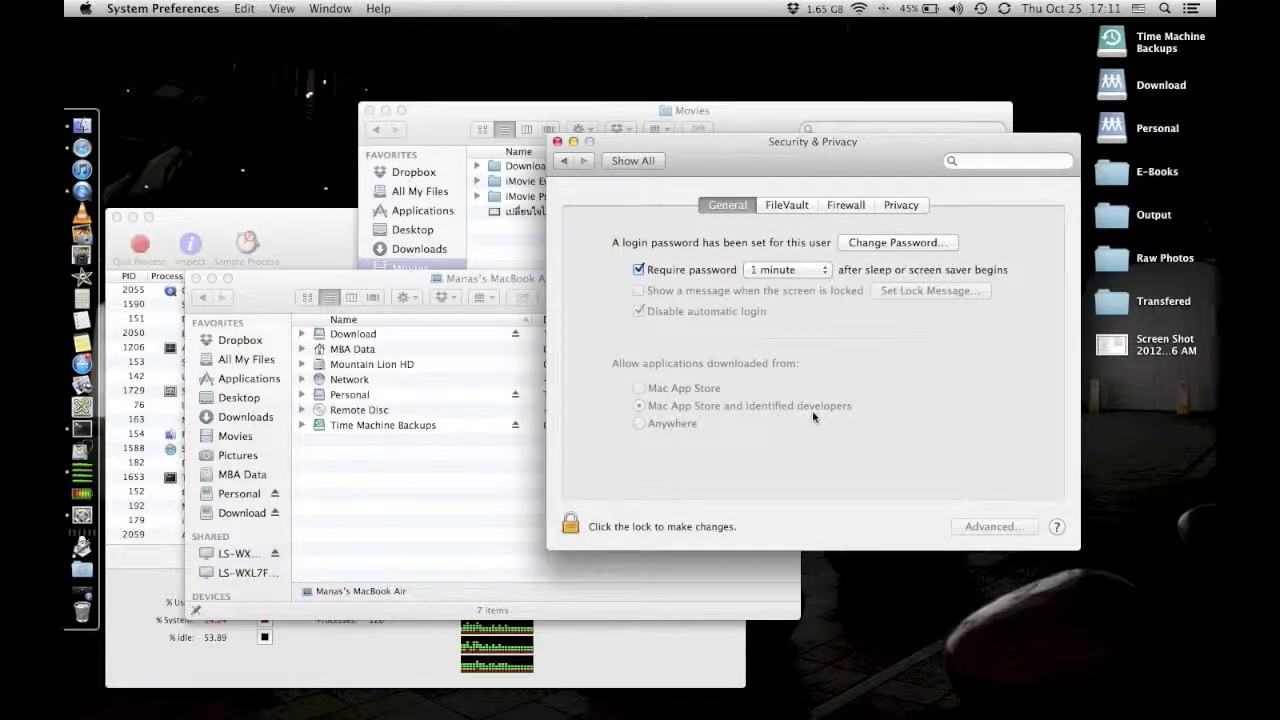
pyautogui.rightClick(1111, 44)
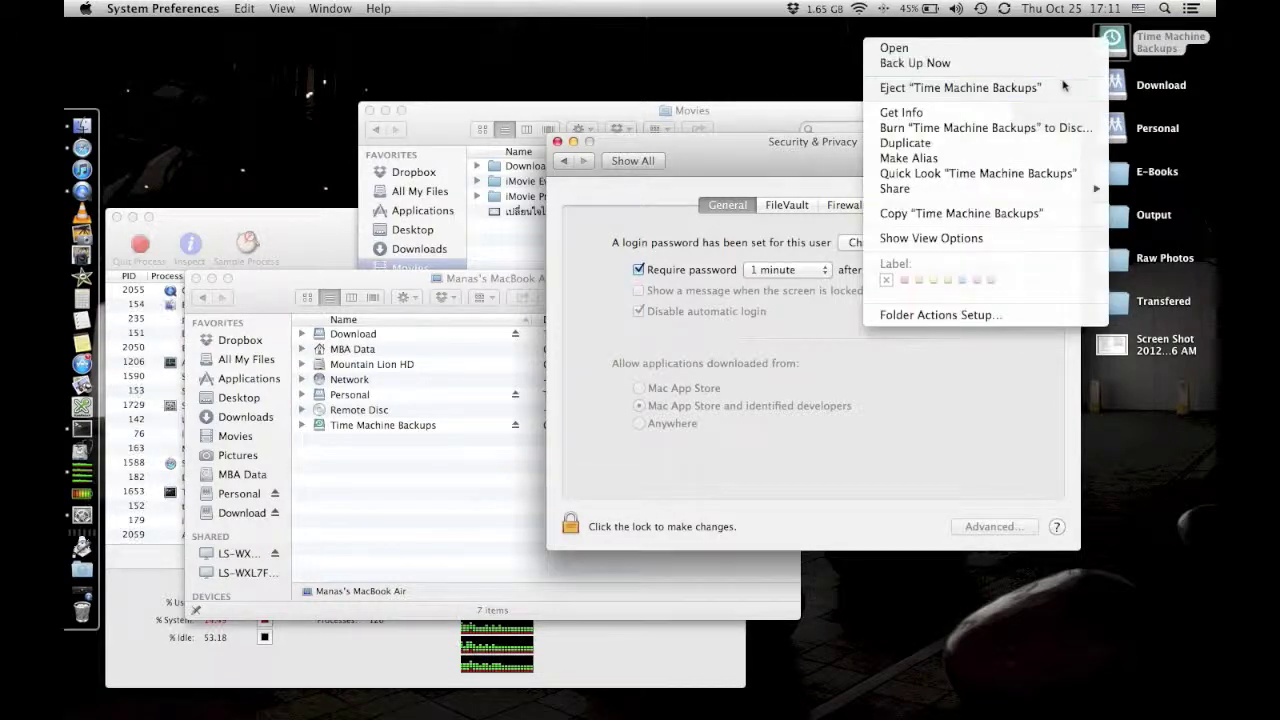
pyautogui.click(1064, 88)
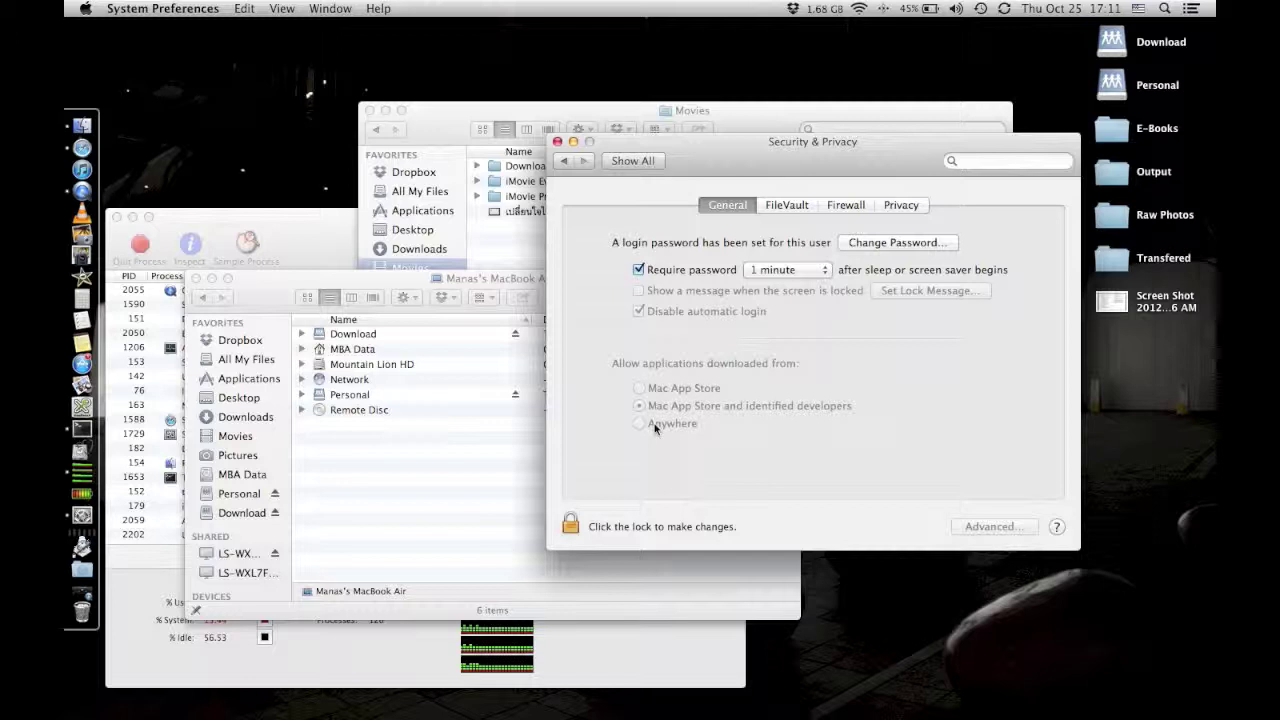
# Revisit Security & Privacy briefly and return to the overview of all preferences.
pyautogui.click(630, 161)
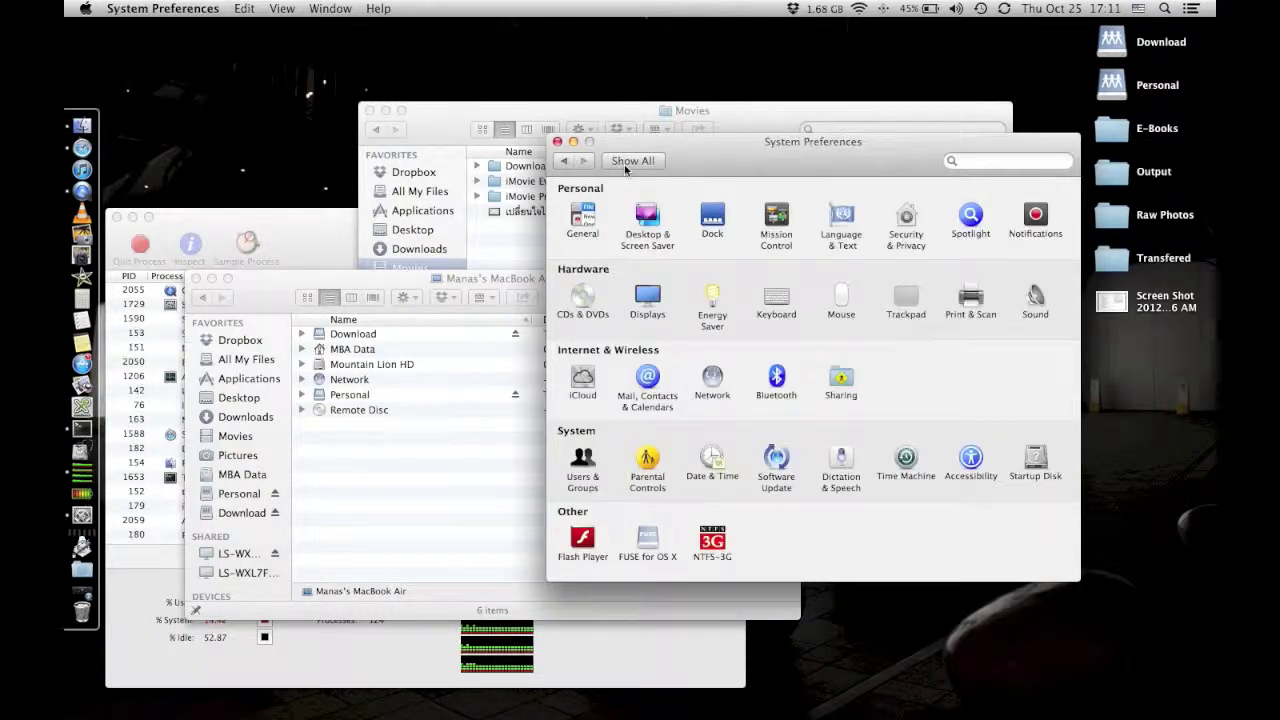
pyautogui.click(910, 220)
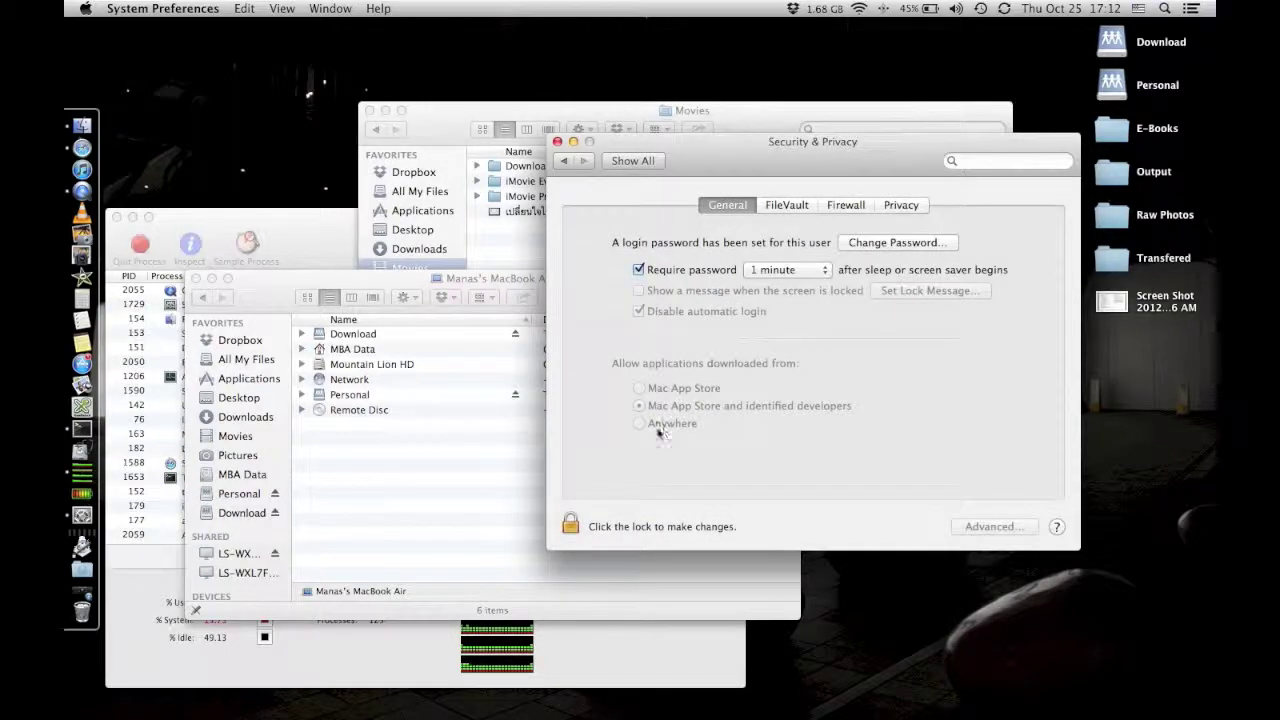
pyautogui.click(636, 163)
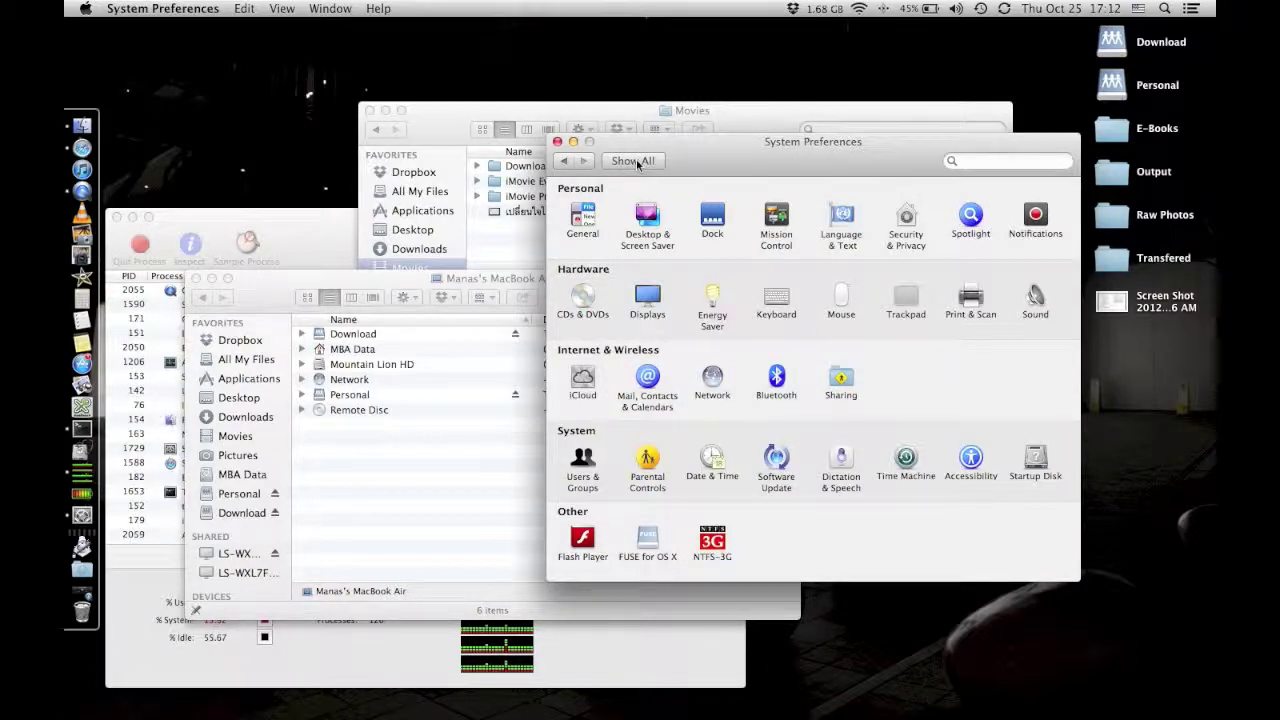
# Locate Activity Monitor through Mission Control and bring it to the front.
pyautogui.hotkey('ctrl', 'Up')
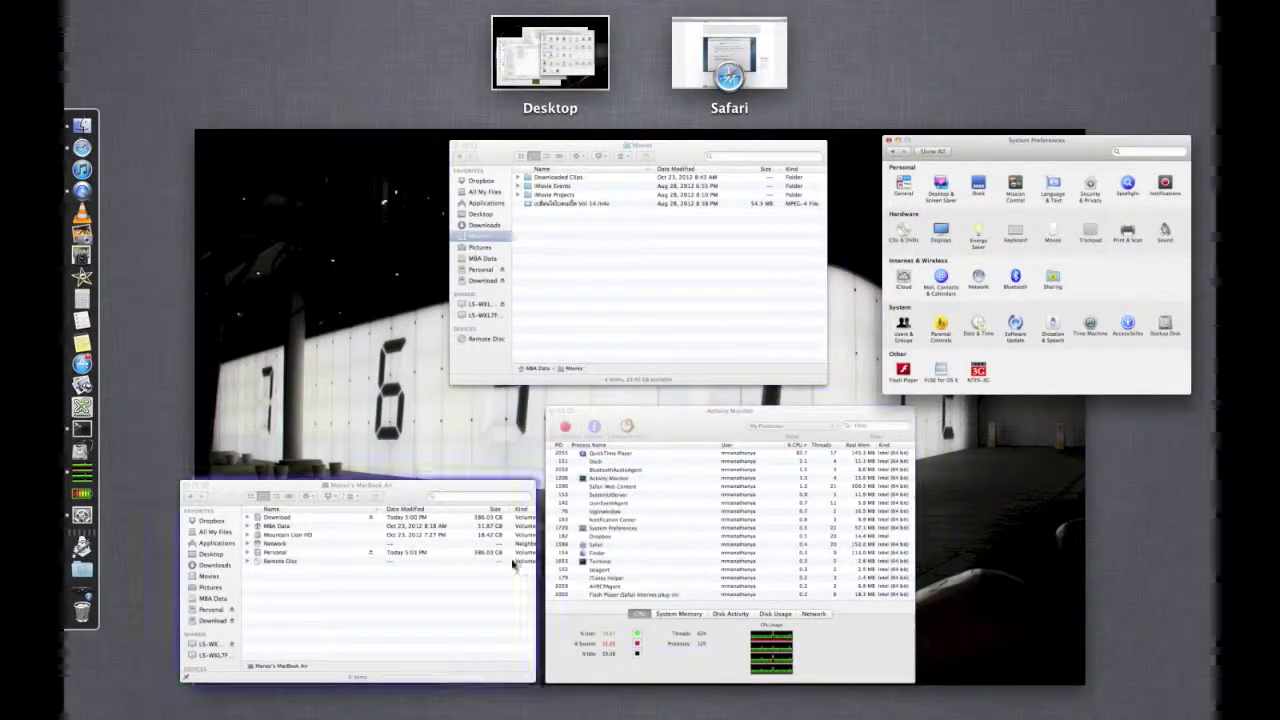
pyautogui.click(357, 313)
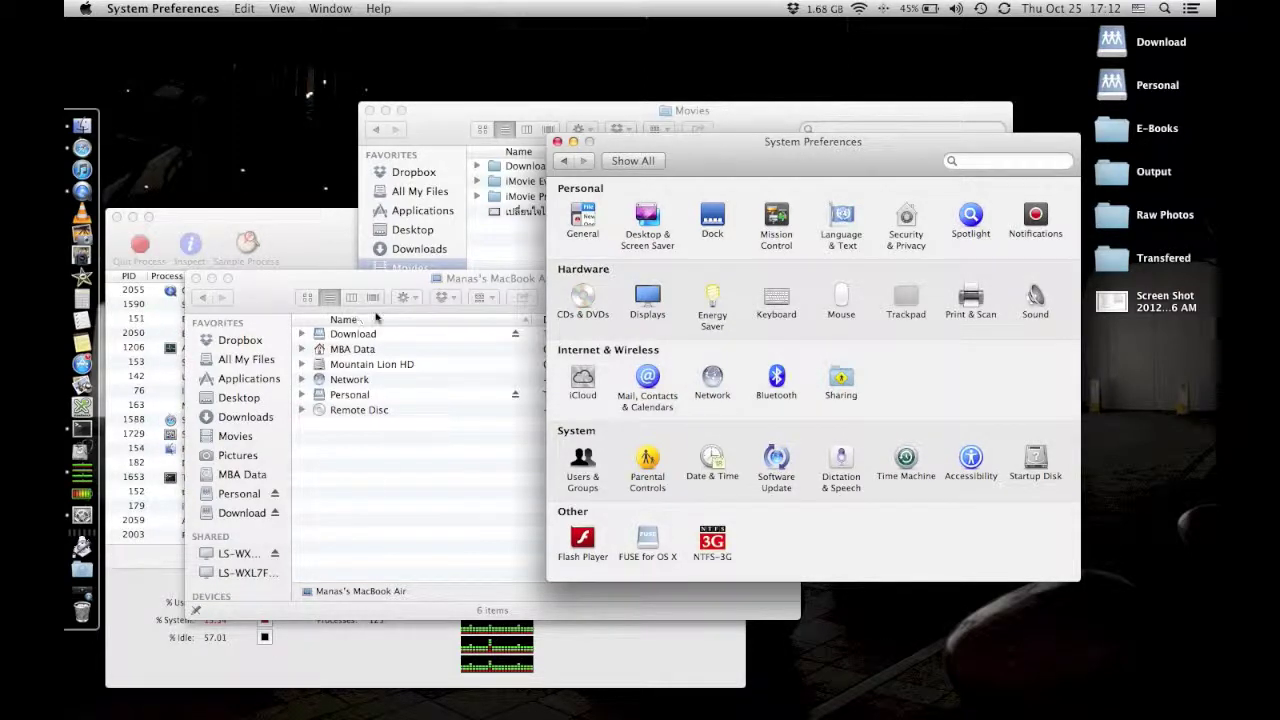
pyautogui.click(390, 662)
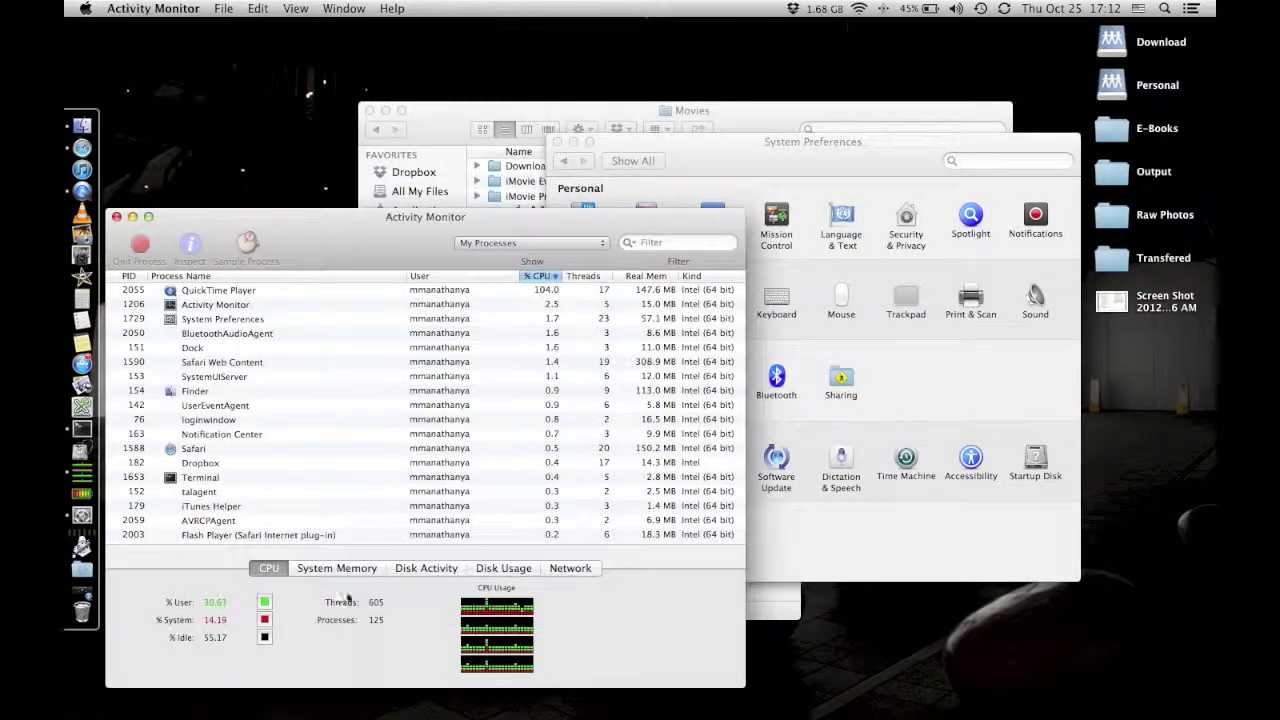
# Review Disk Activity, Disk Usage, and System Memory (2.30 GB used of 4.00 GB), then switch to Finder.
pyautogui.click(440, 570)
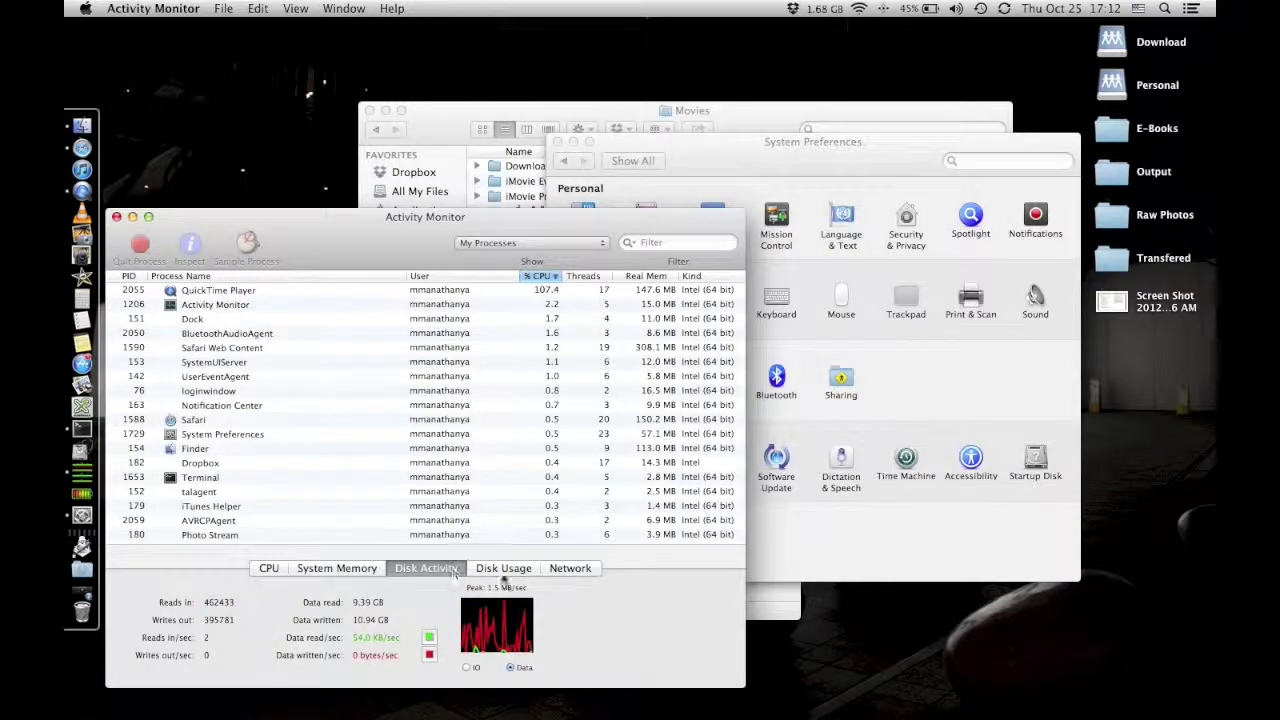
pyautogui.click(502, 569)
pyautogui.click(365, 568)
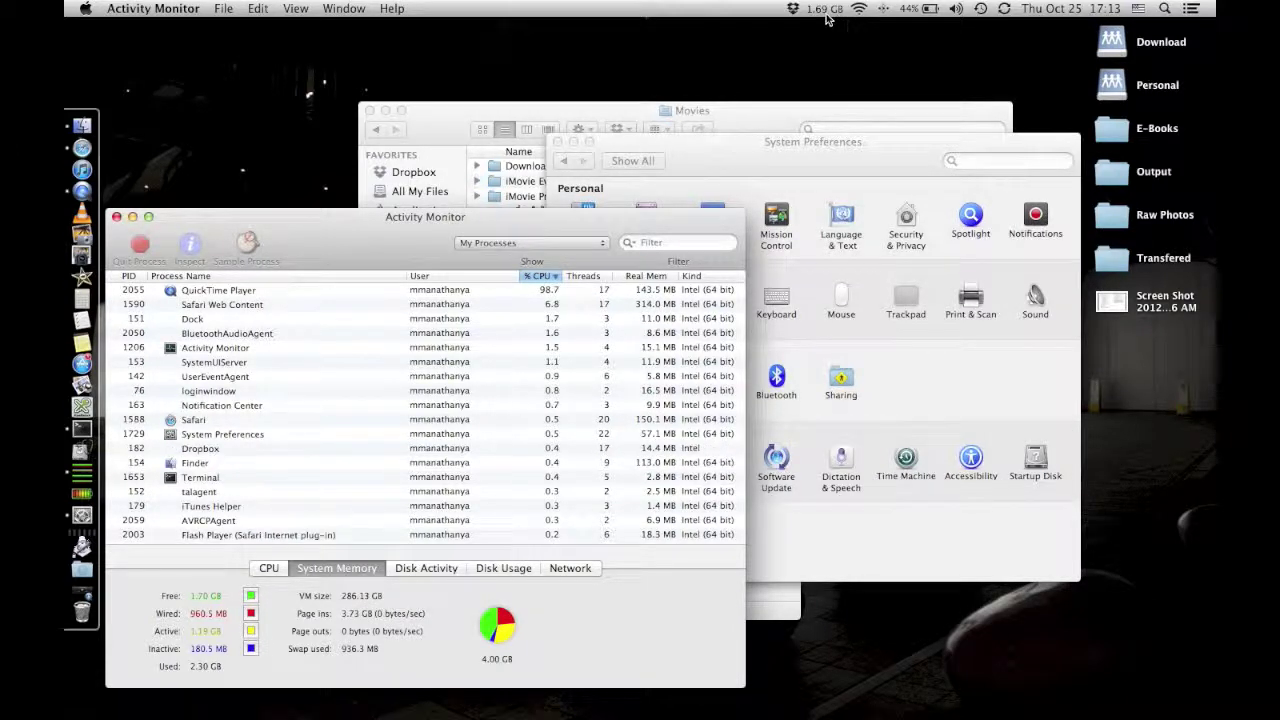
pyautogui.click(270, 80)
# View the OS X 10.8.2 version and hardware summary in About This Mac, then close it.
pyautogui.click(86, 9)
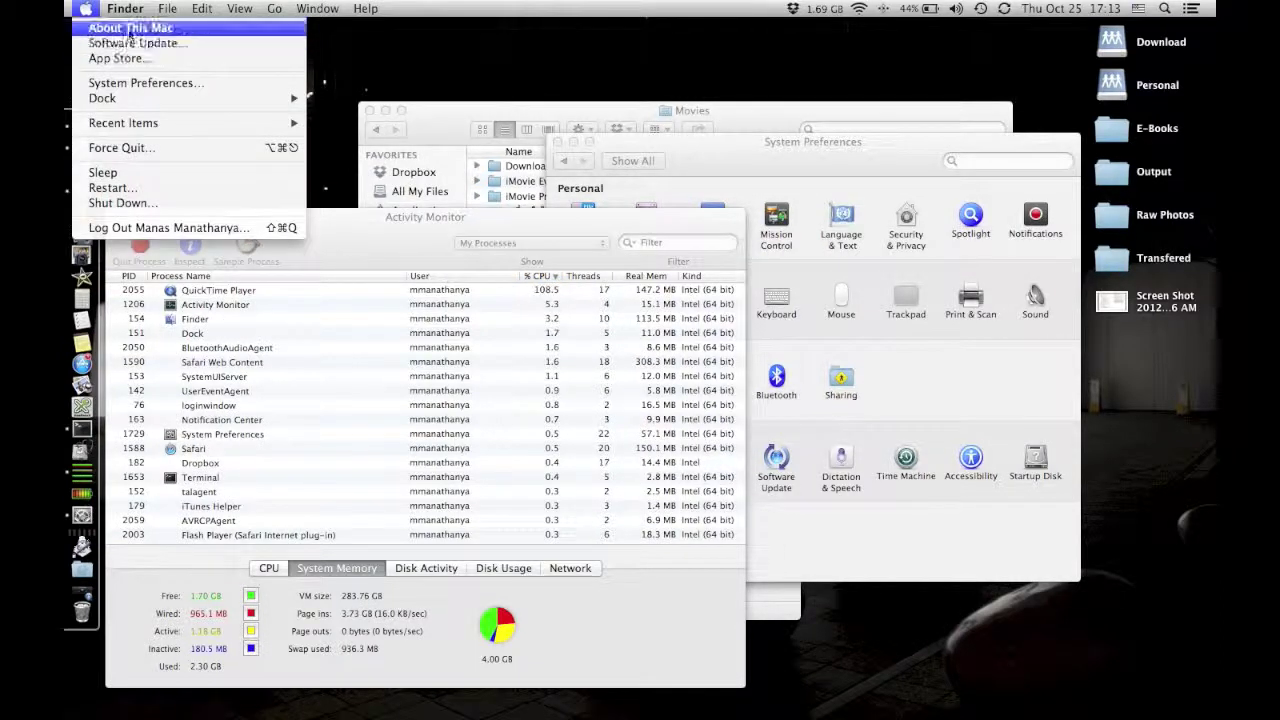
pyautogui.click(120, 27)
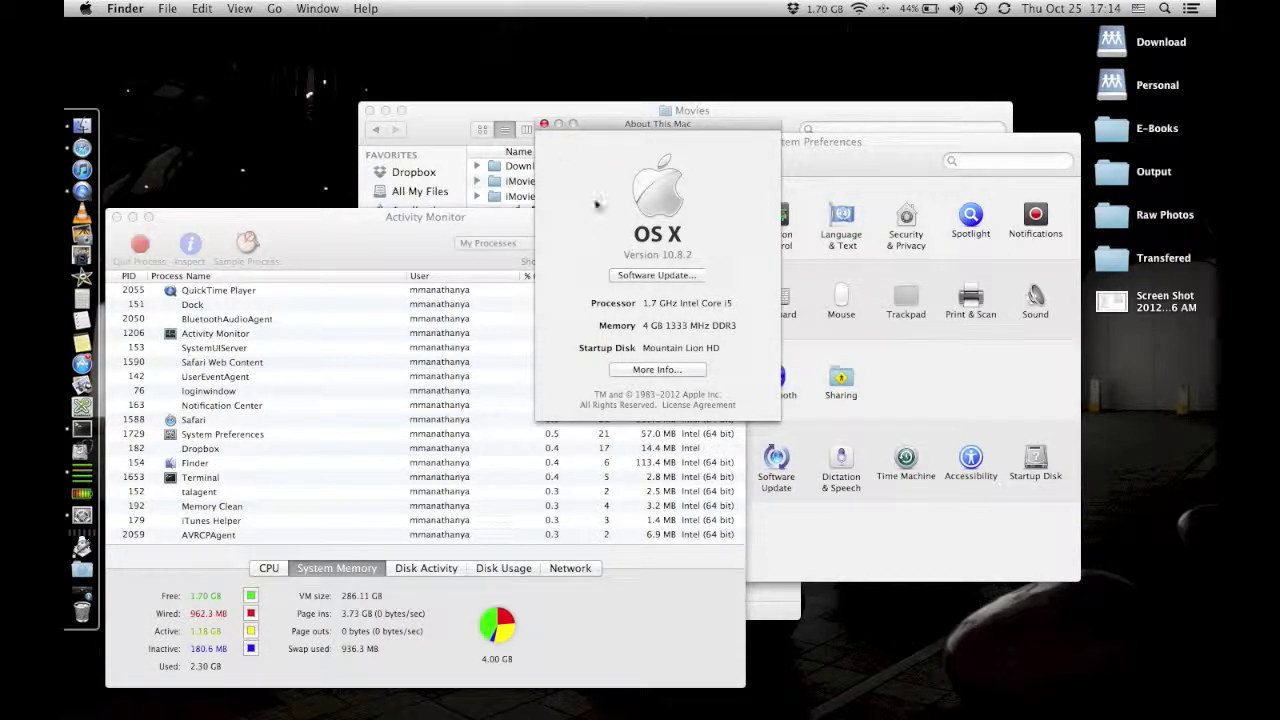
pyautogui.click(546, 125)
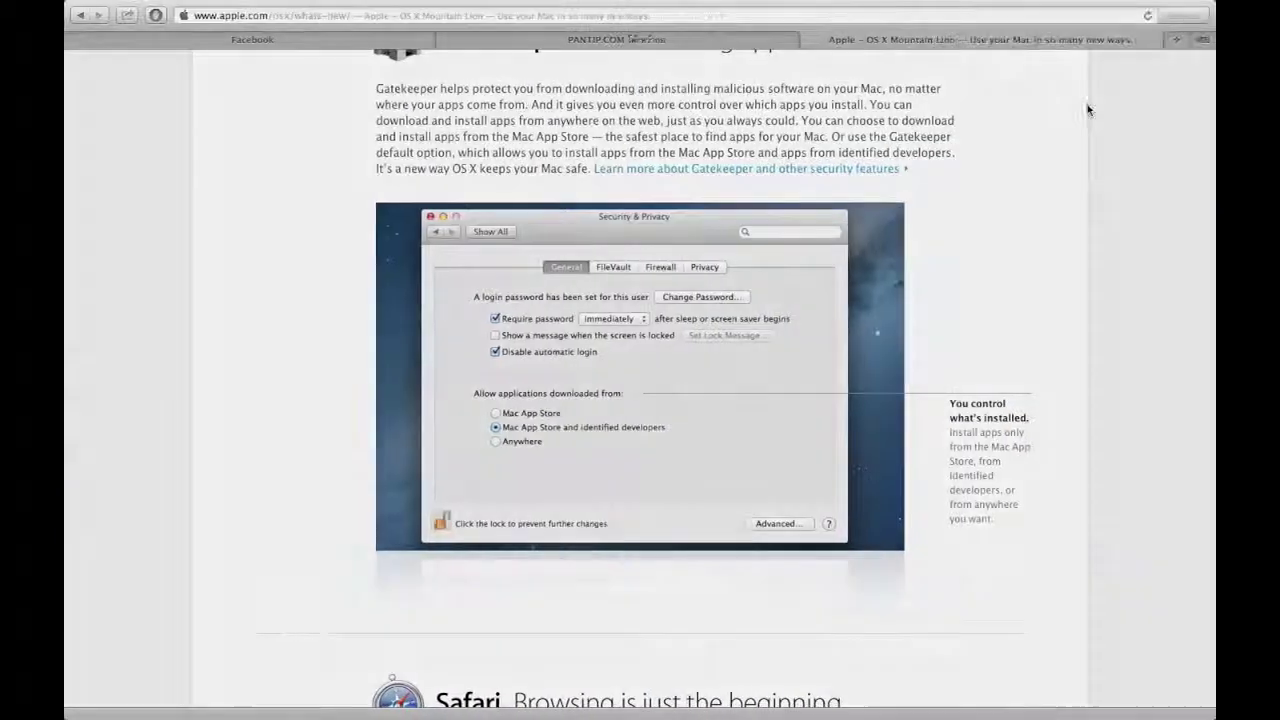
# Search Google for 'osx sfc' in a new Safari tab.
pyautogui.press('super+t')
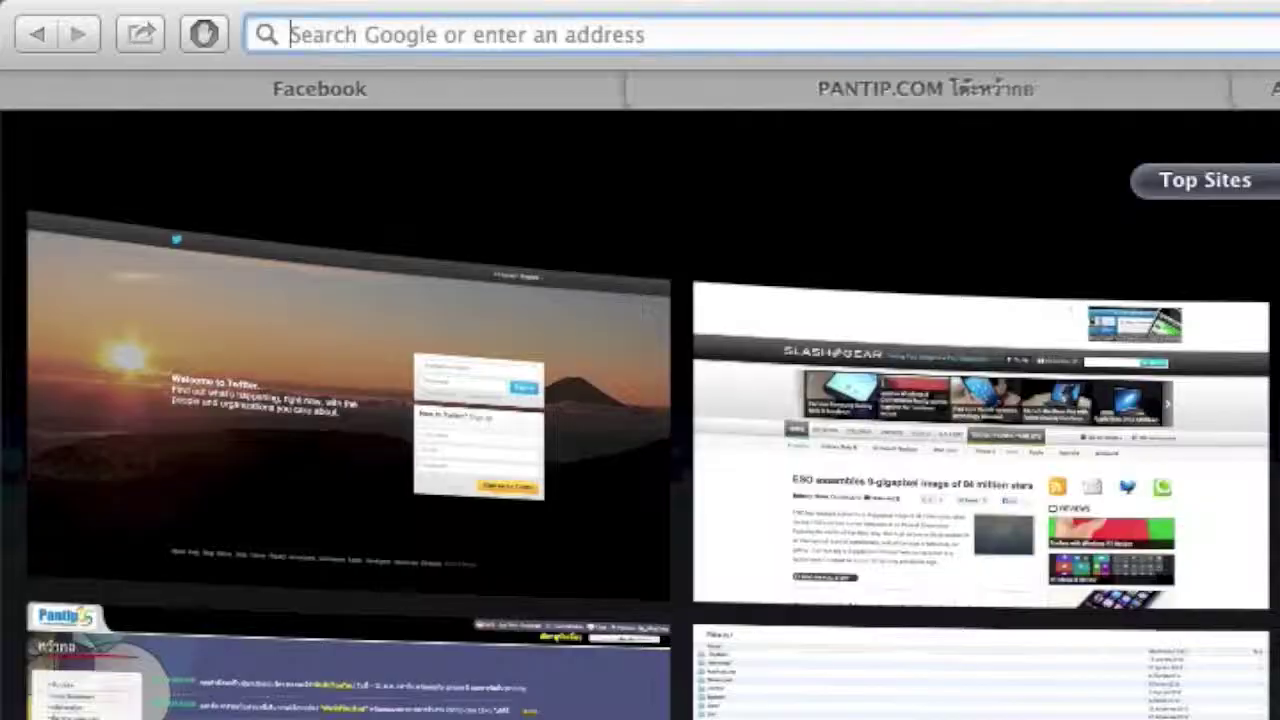
pyautogui.write('os')
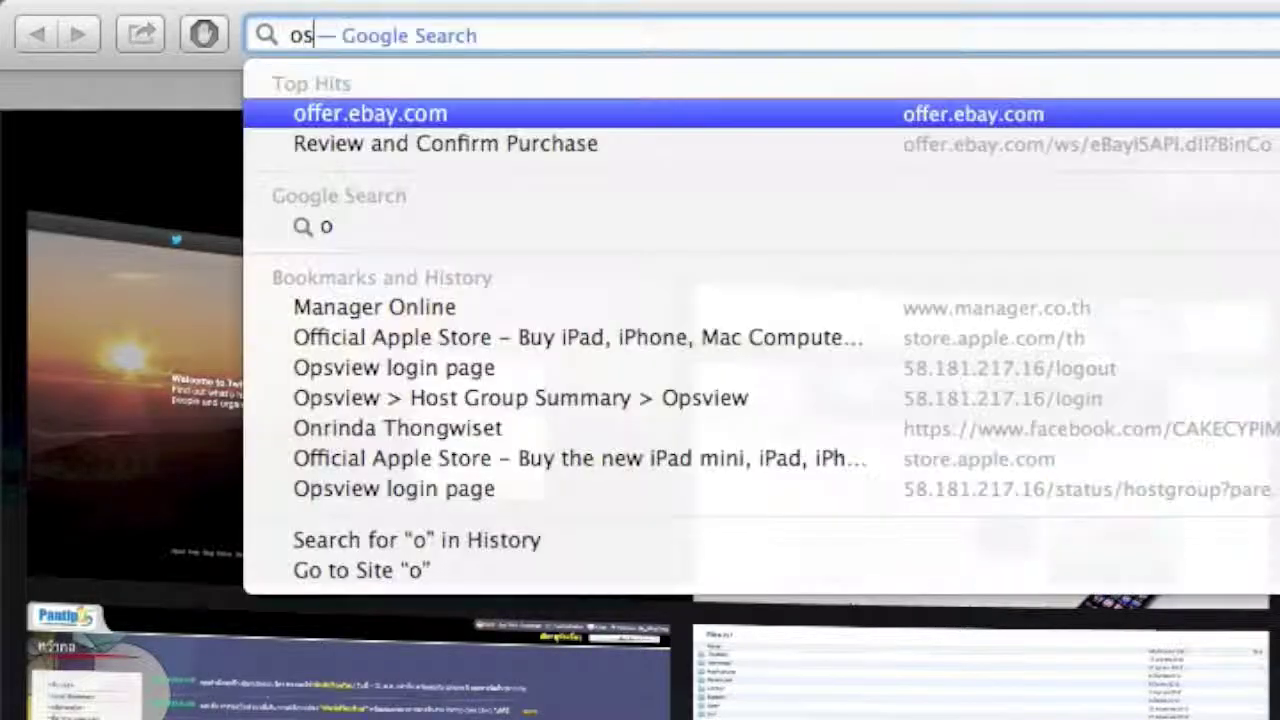
pyautogui.write('x sfe')
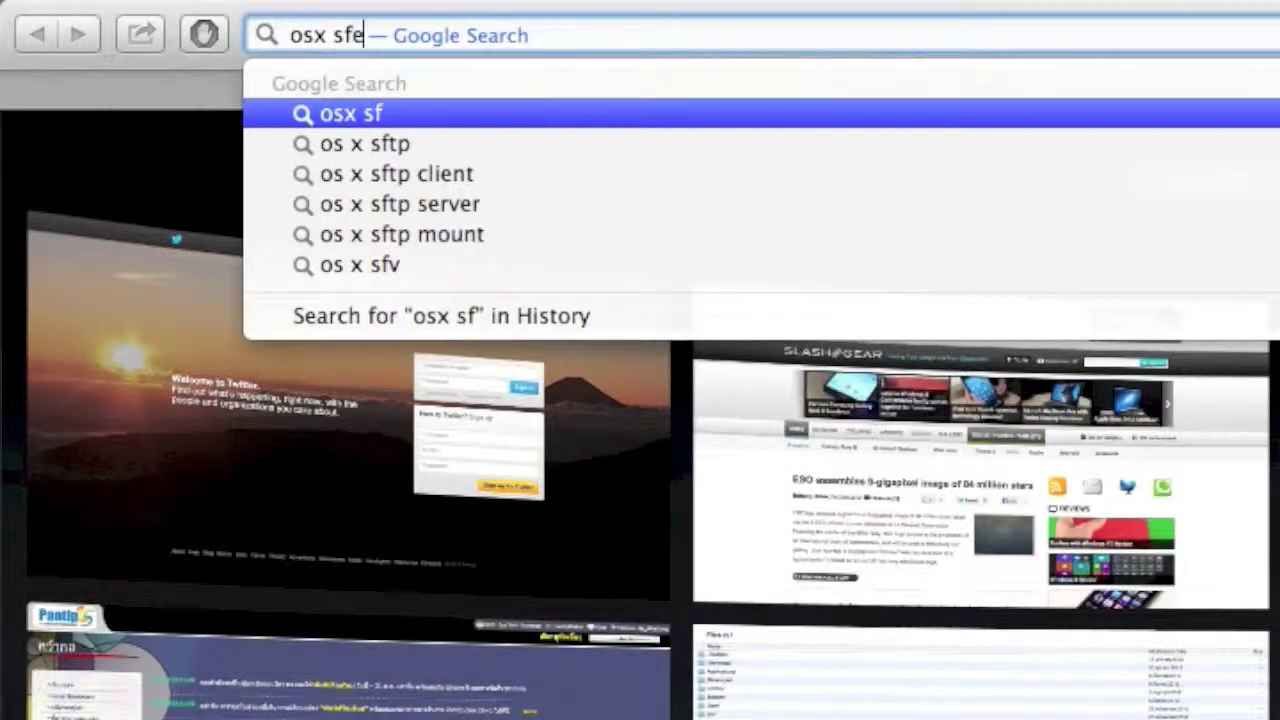
pyautogui.press('BackSpace')
pyautogui.write('c')
pyautogui.press('Return')
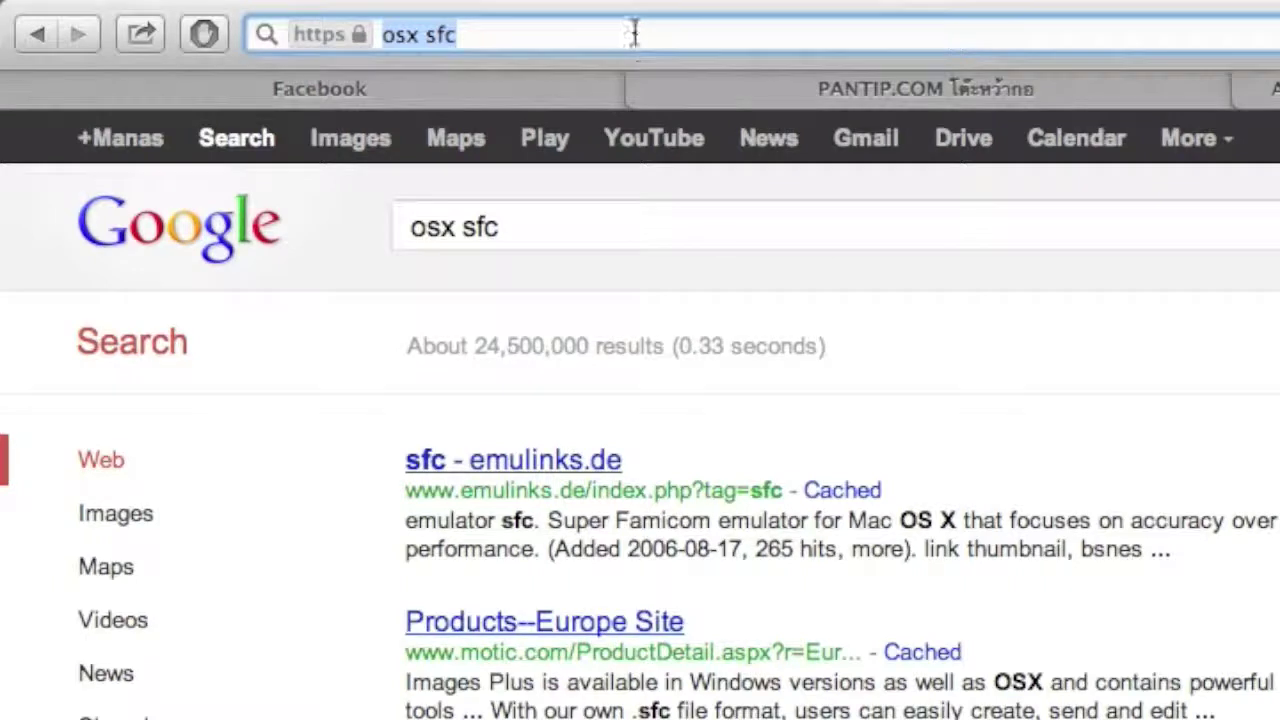
# Search for 'smc', refine it to 'smc osx', and bring up options for the first result.
pyautogui.write('smc')
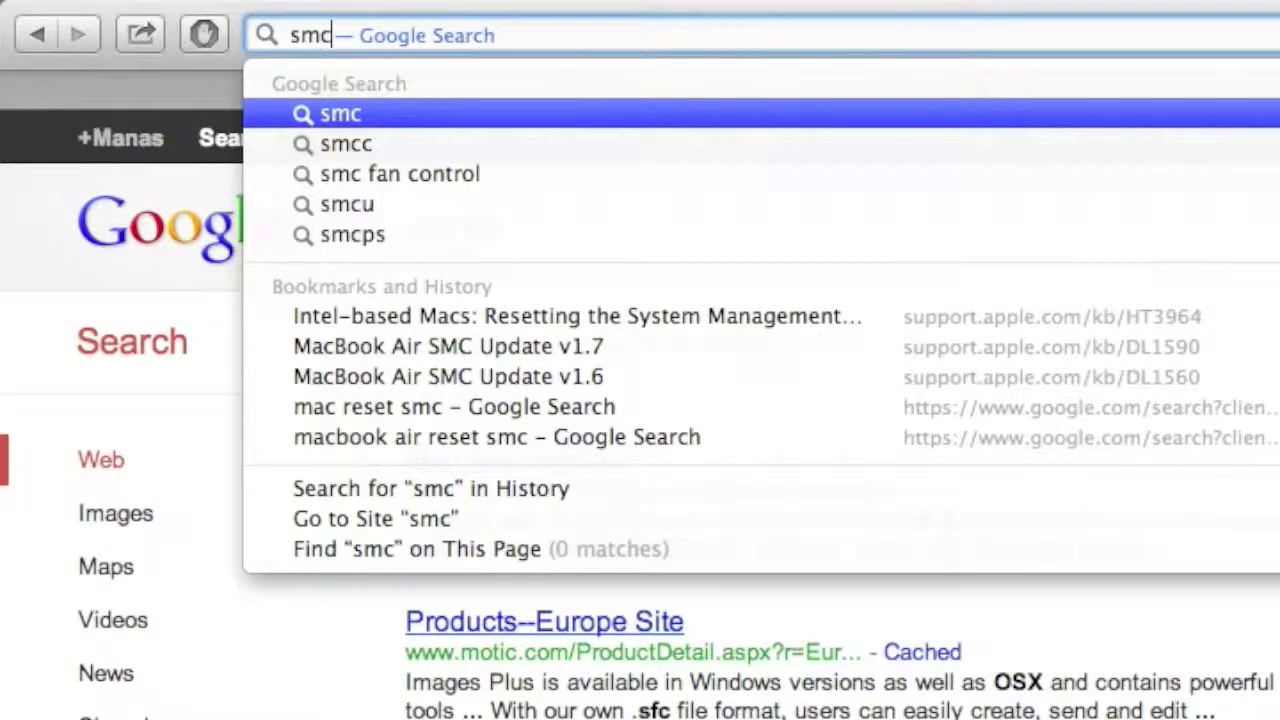
pyautogui.press('Return')
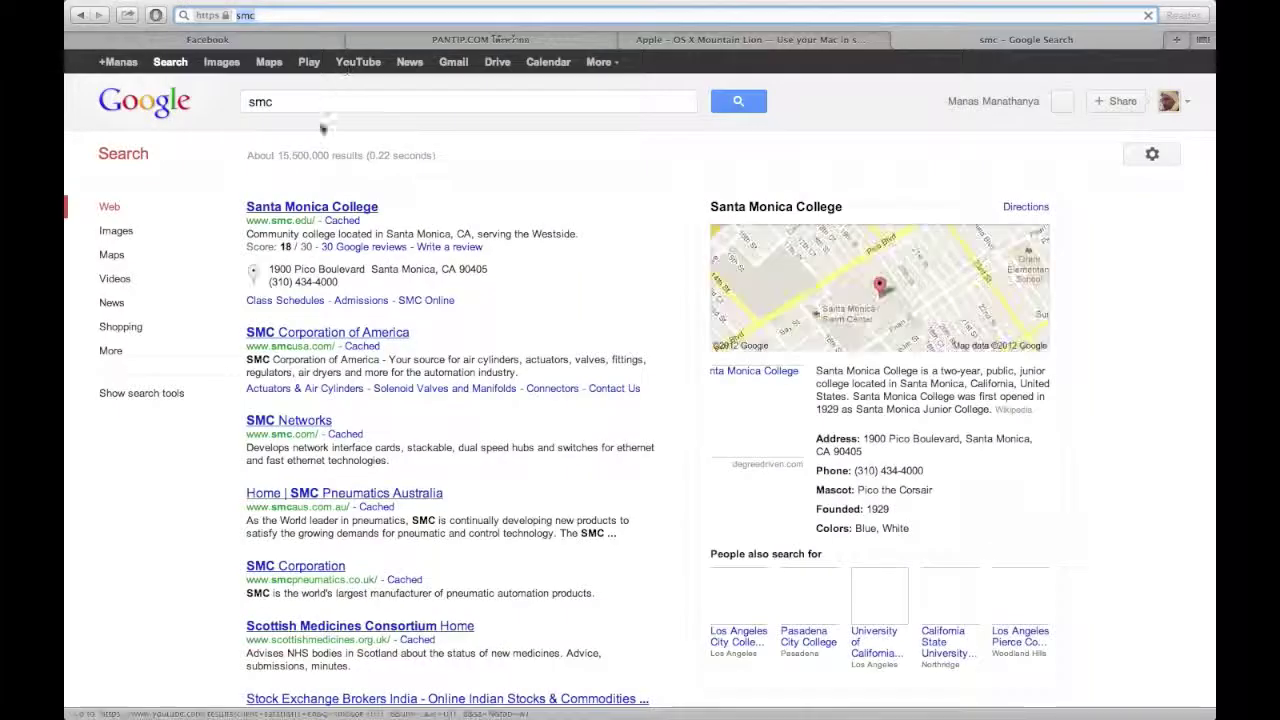
pyautogui.click(280, 15)
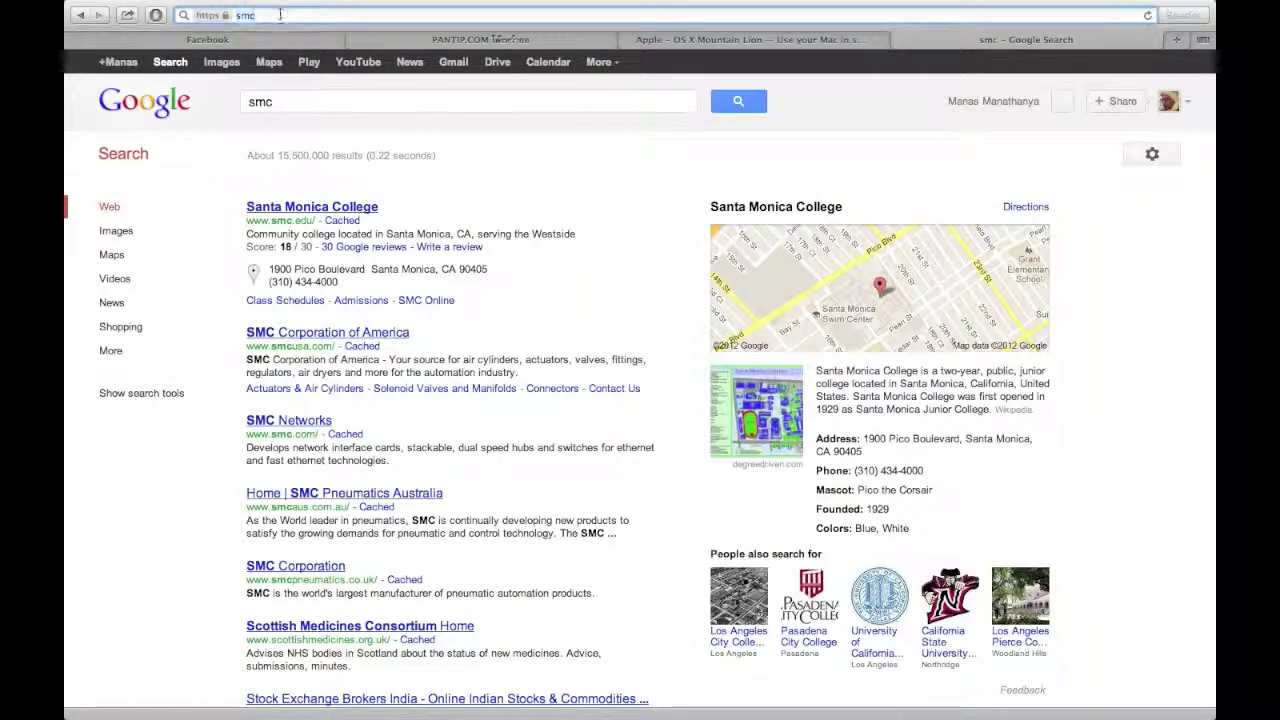
pyautogui.write('osx')
pyautogui.press('Return')
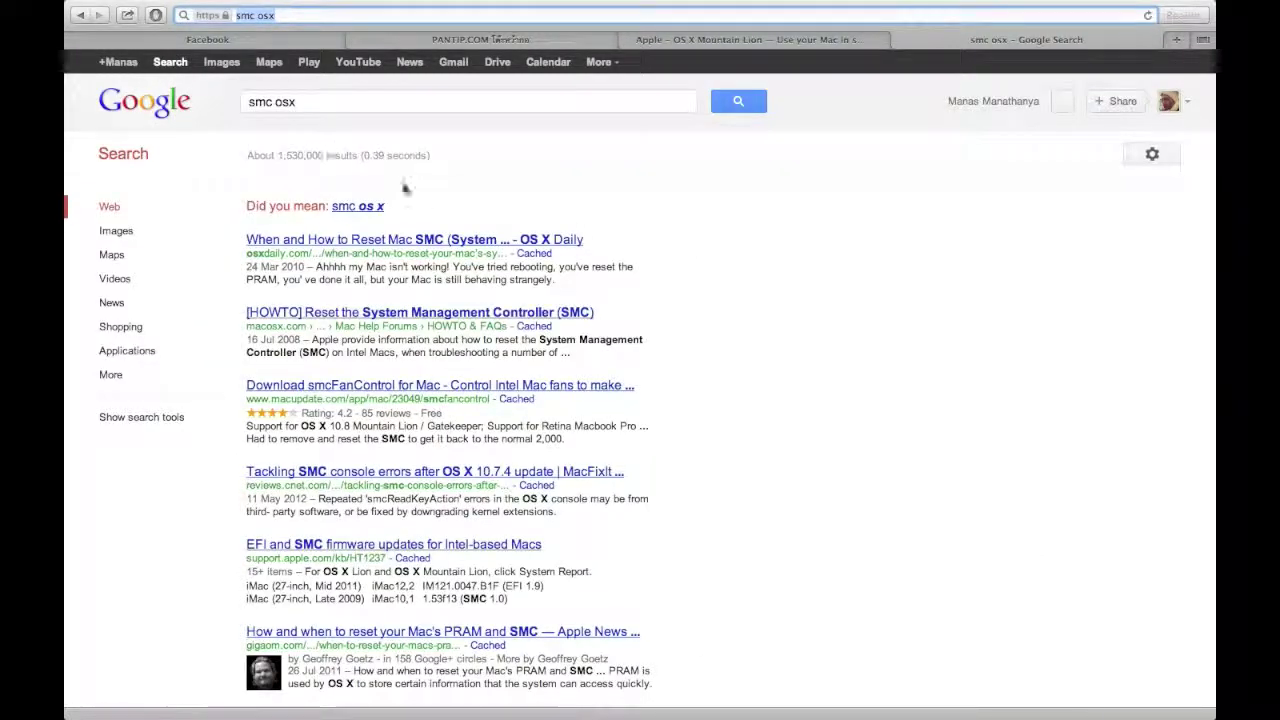
pyautogui.rightClick(424, 244)
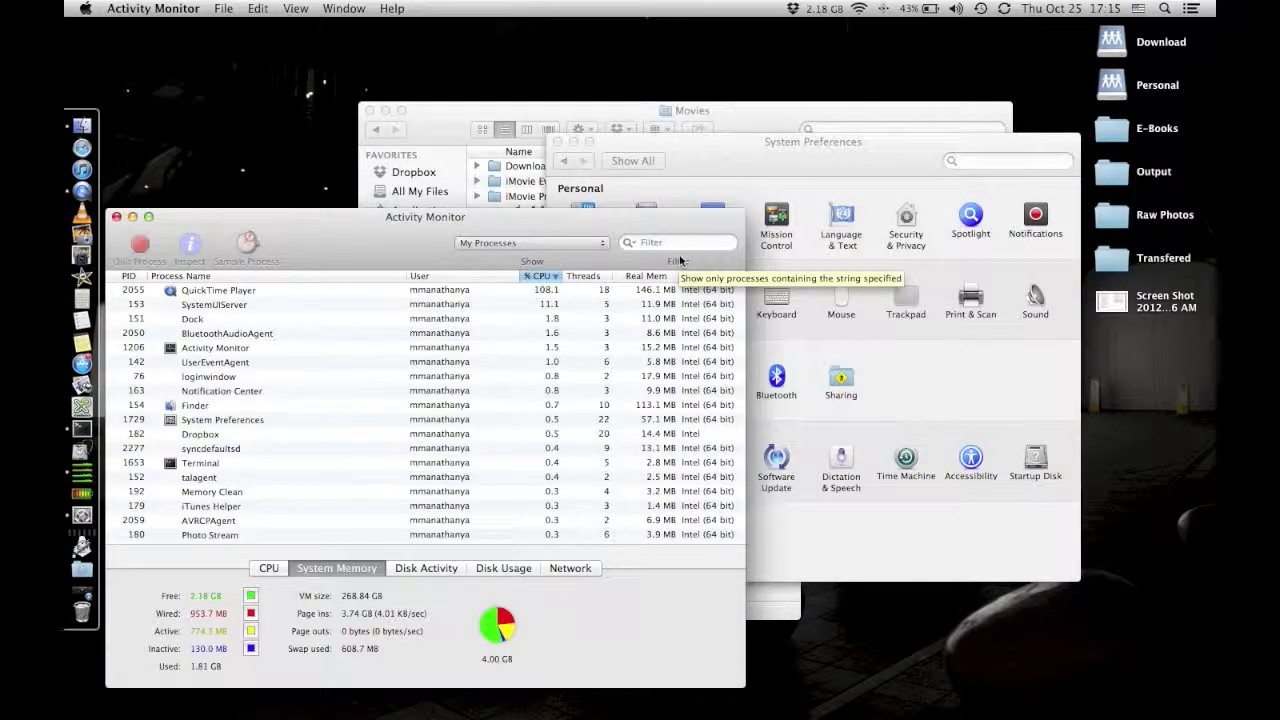
# Search 'smc apple reset' in a new Safari tab and open Apple's support result in another tab.
pyautogui.click(100, 150)
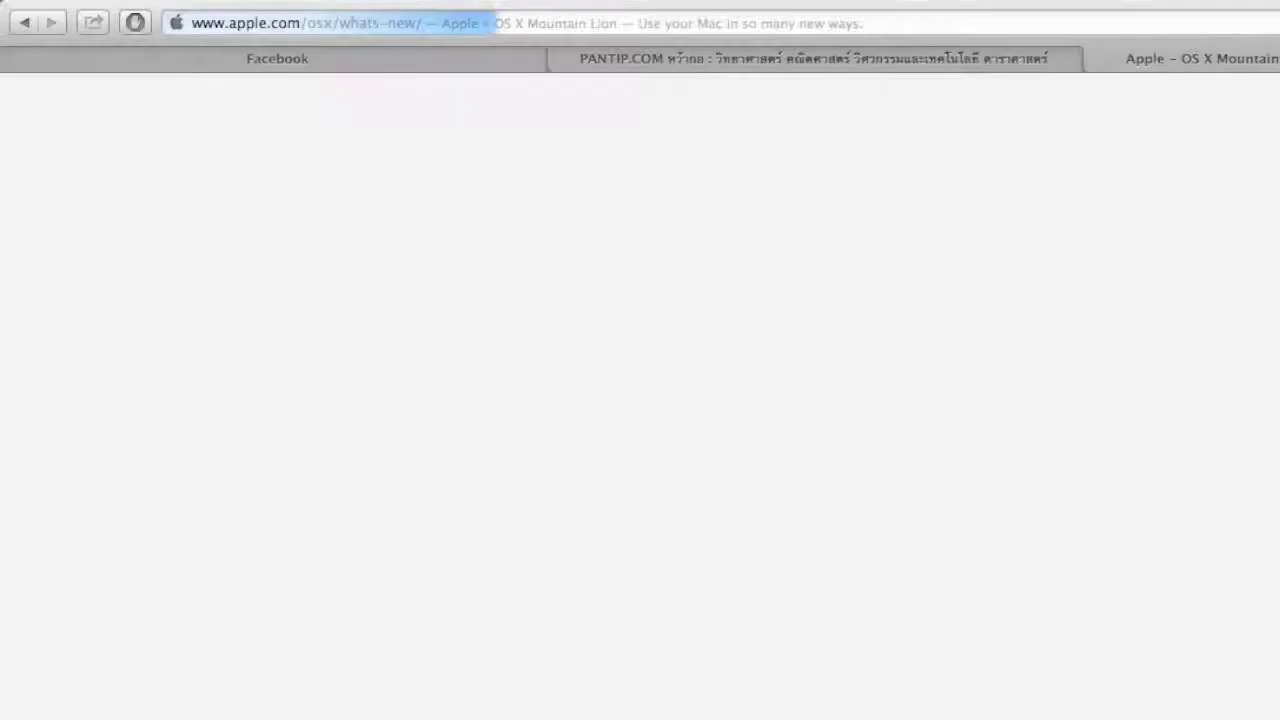
pyautogui.click(1177, 39)
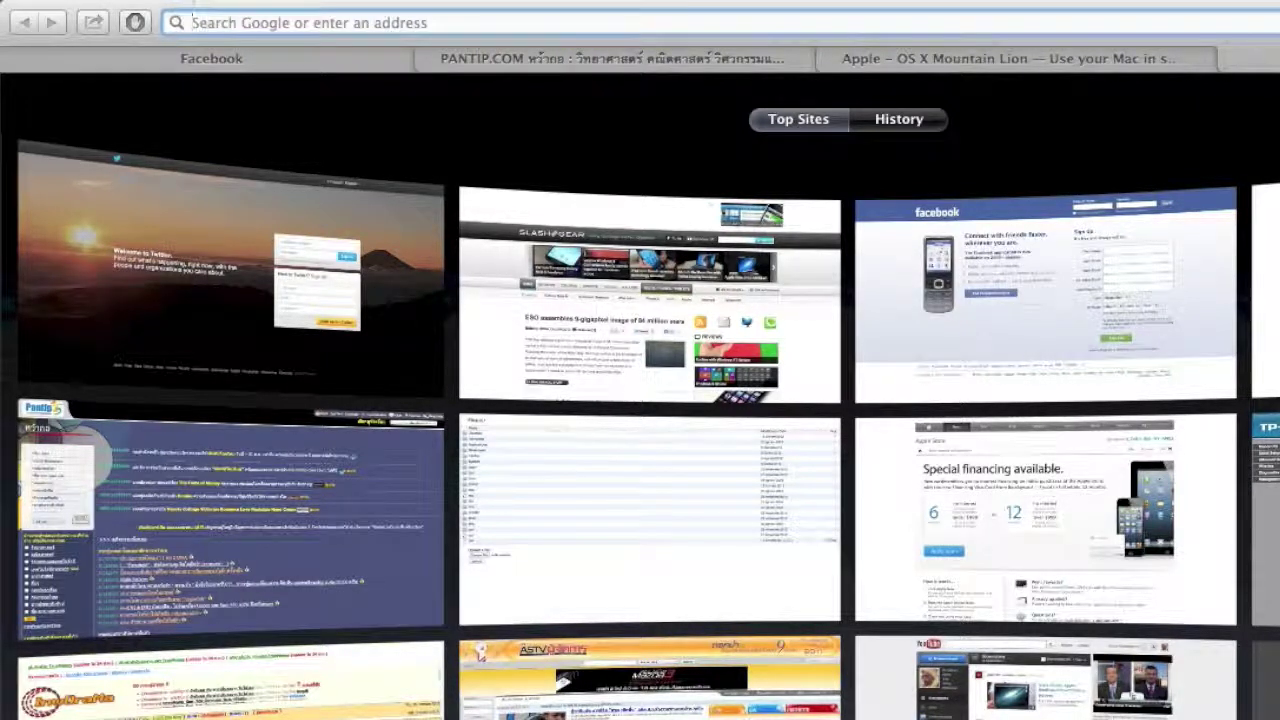
pyautogui.write('sm')
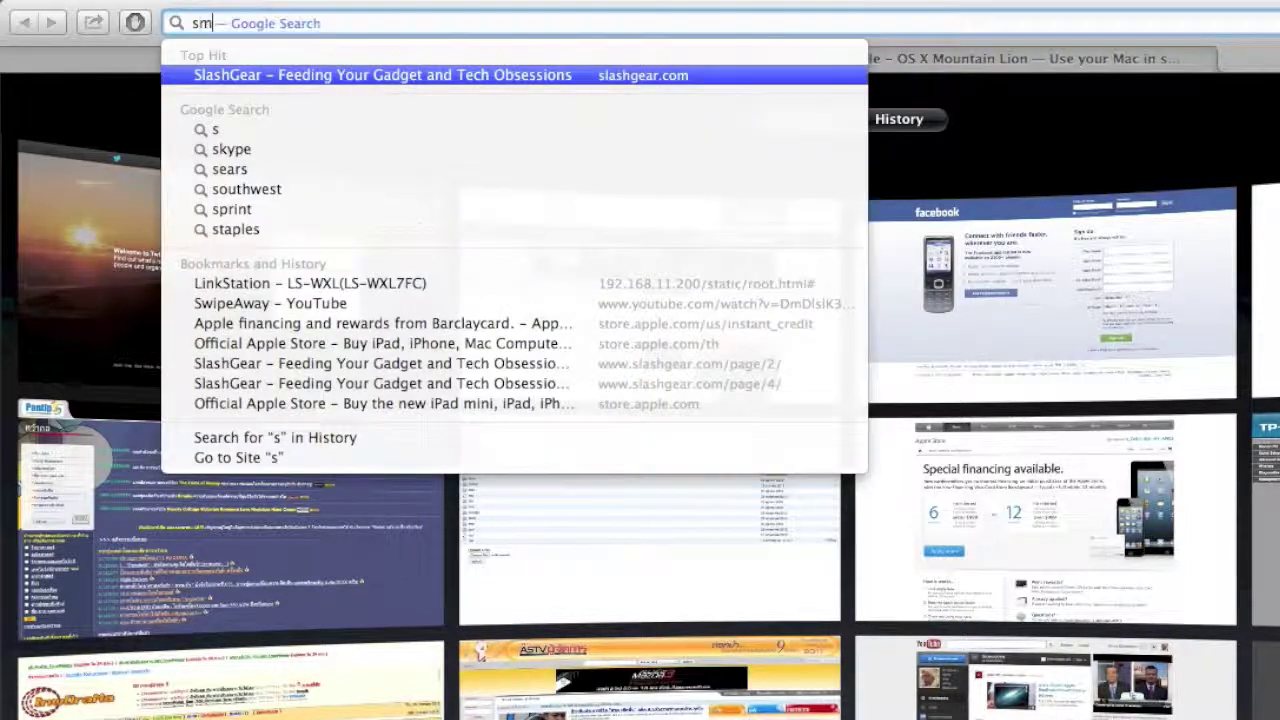
pyautogui.write('c apple reset')
pyautogui.press('Return')
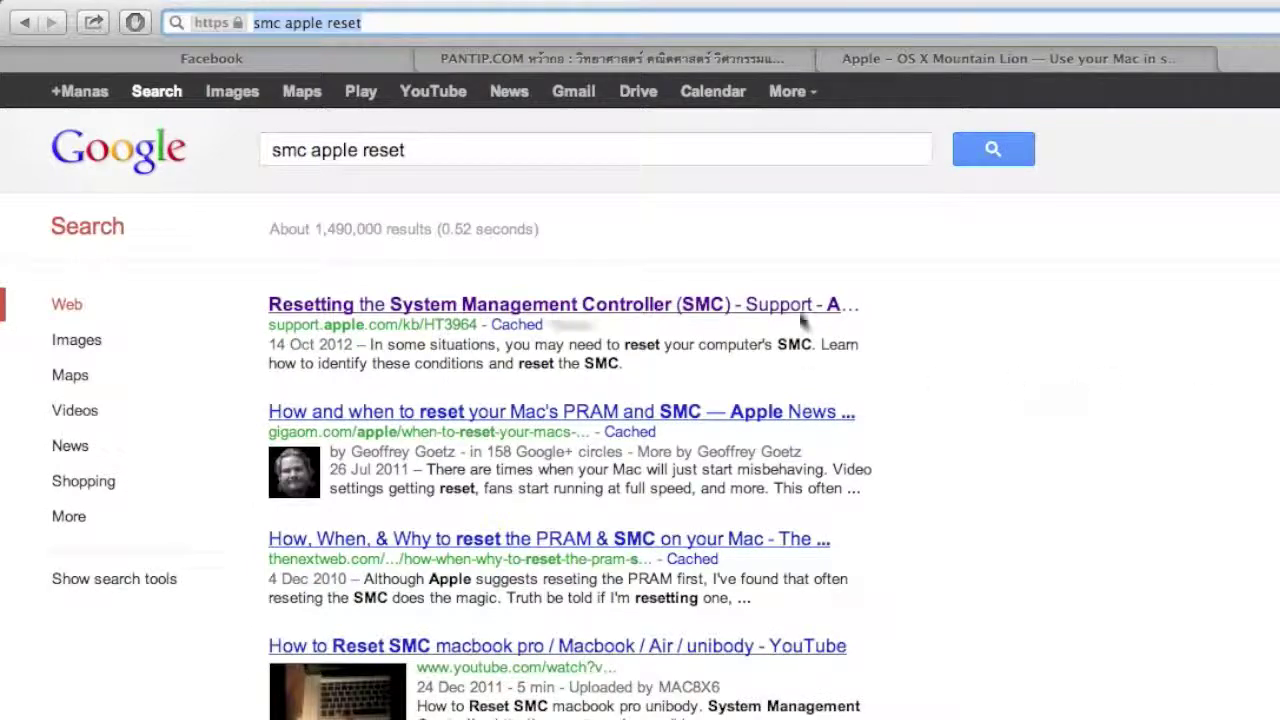
pyautogui.rightClick(803, 308)
pyautogui.click(857, 344)
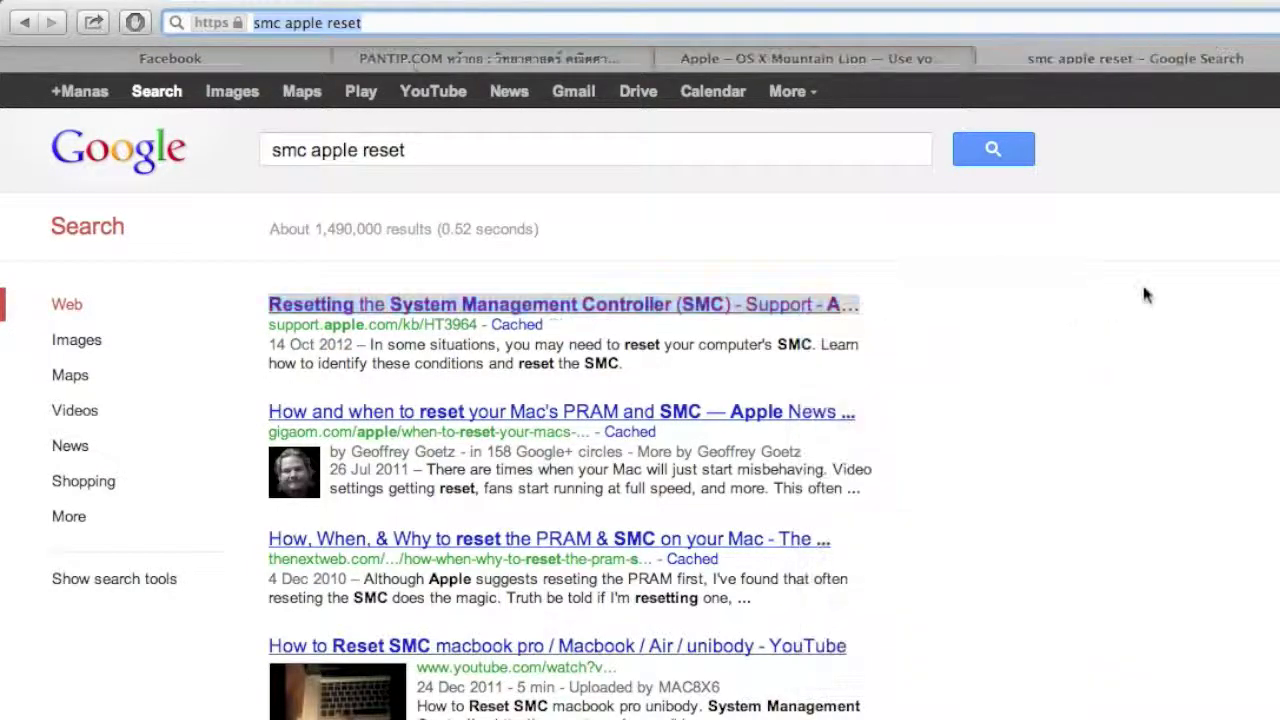
# Read Apple's SMC-reset article, then close the Extensions preferences and bring System Preferences forward.
pyautogui.hotkey('ctrl', 'Tab')
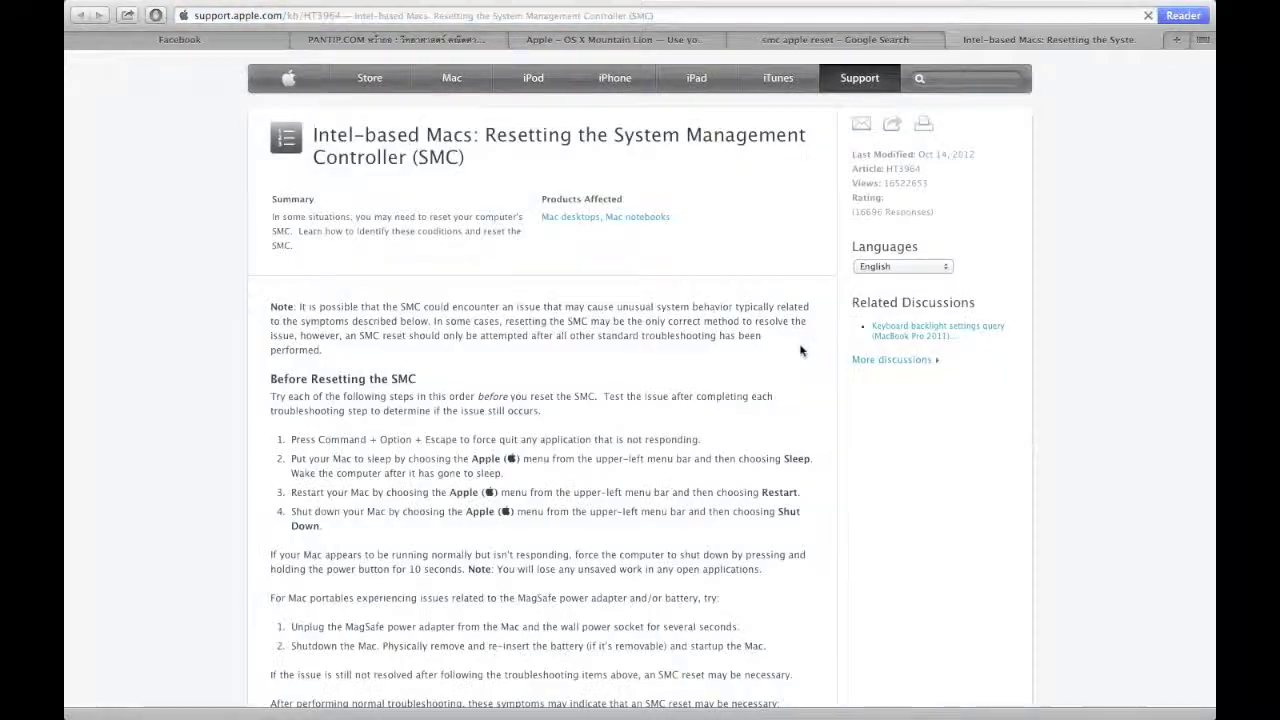
pyautogui.scroll(-3, 795, 439)
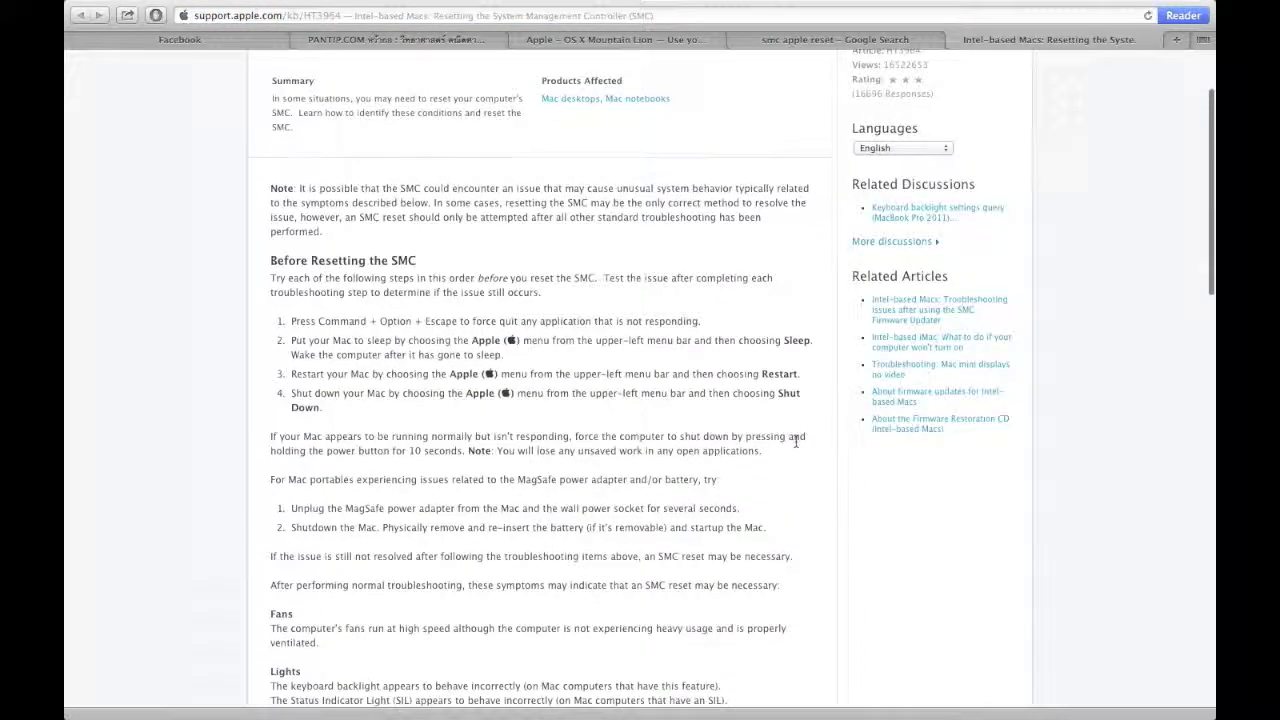
pyautogui.scroll(3, 794, 440)
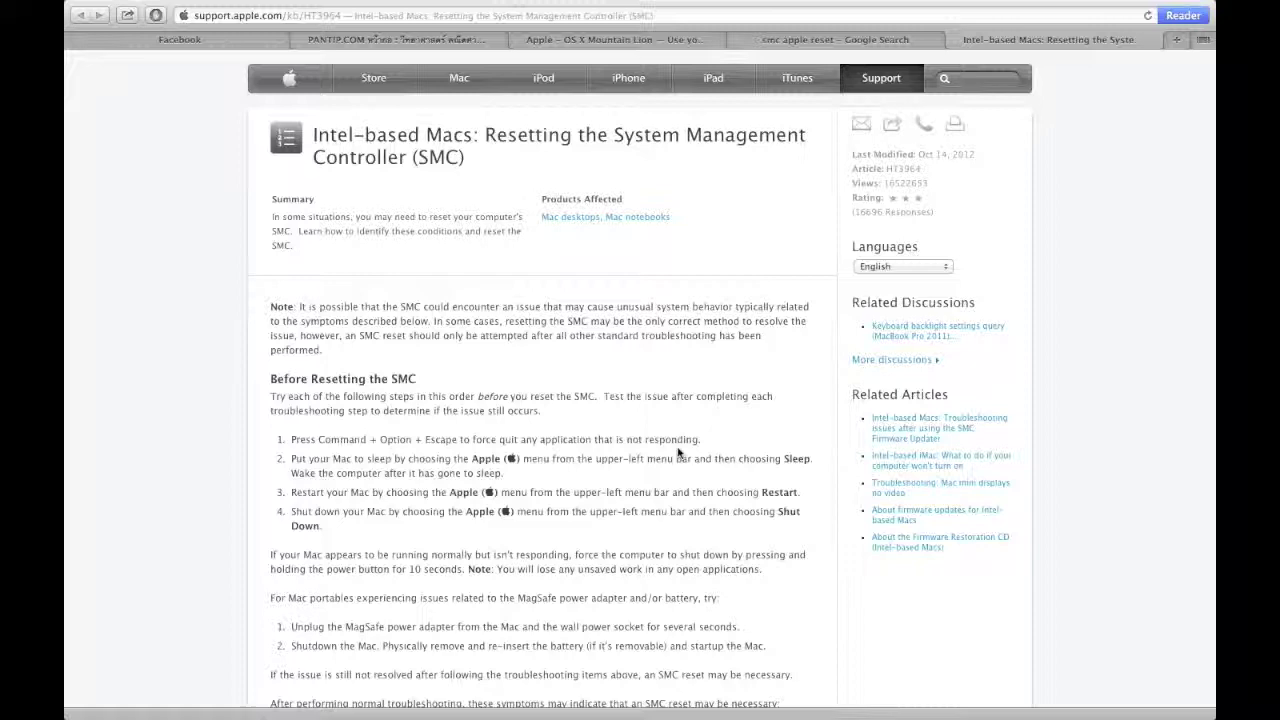
pyautogui.scroll(-8, 678, 453)
pyautogui.scroll(-4, 678, 453)
pyautogui.scroll(12, 678, 453)
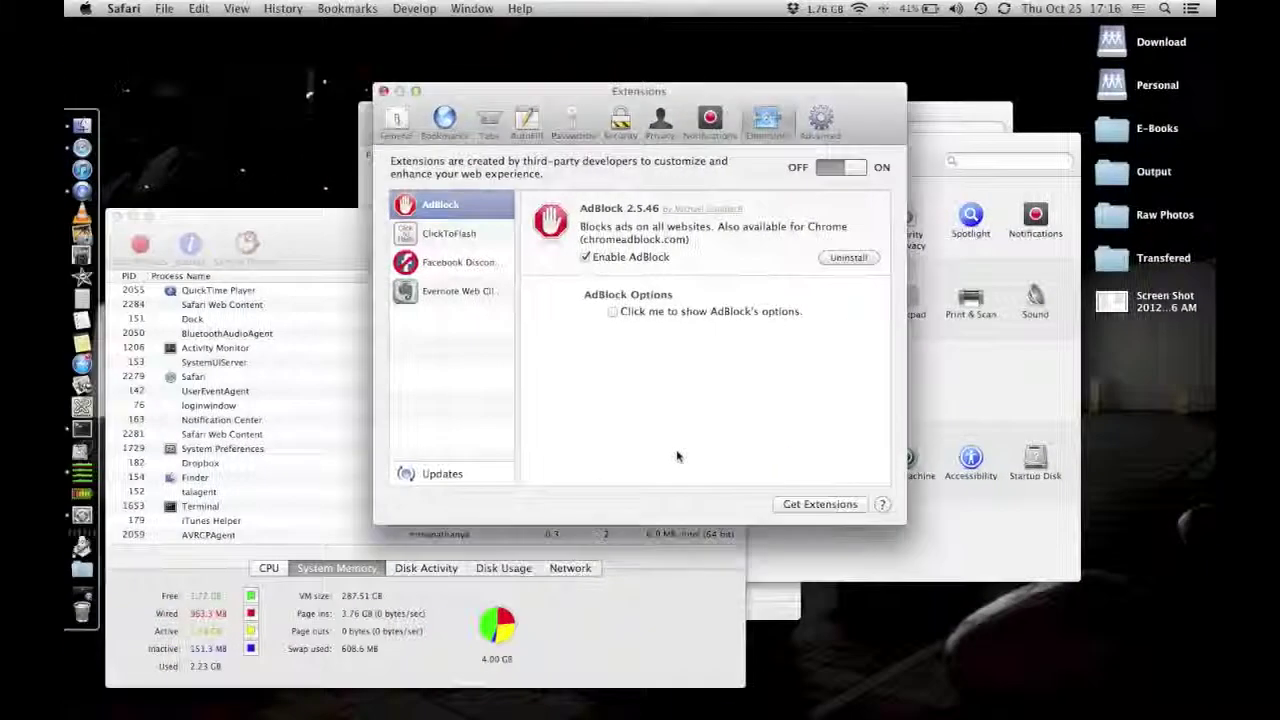
pyautogui.click(383, 91)
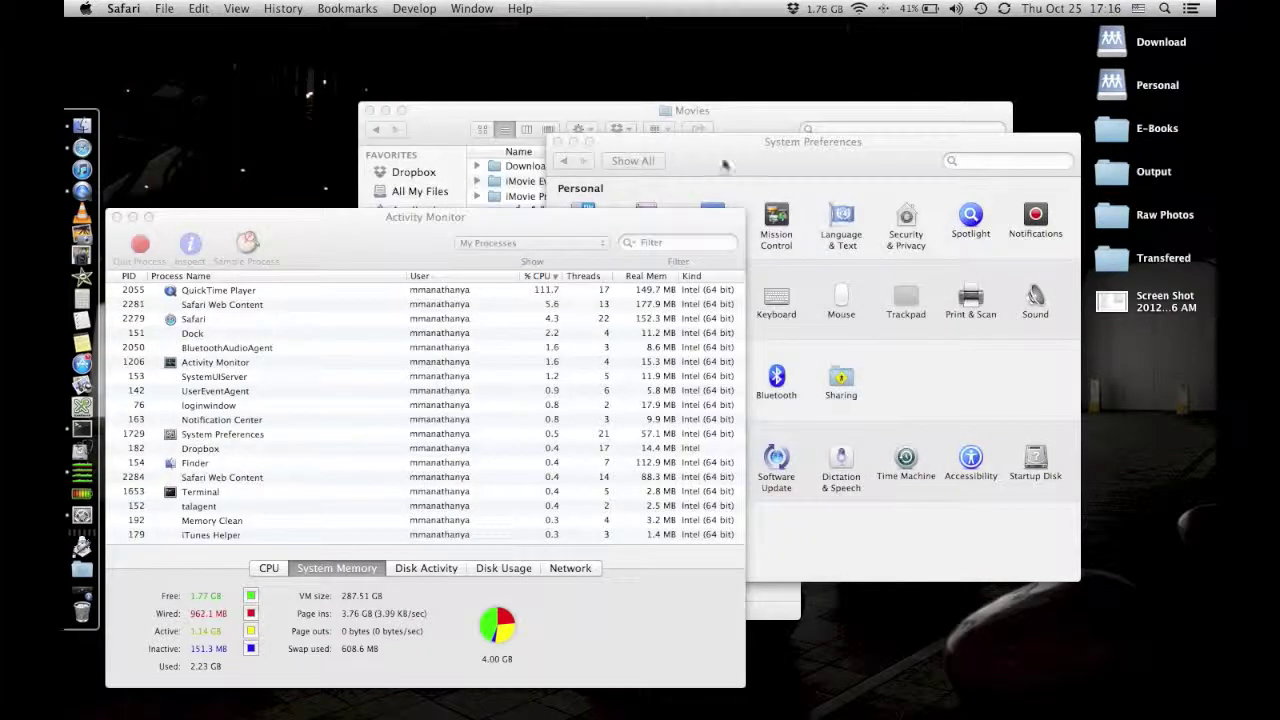
pyautogui.click(781, 148)
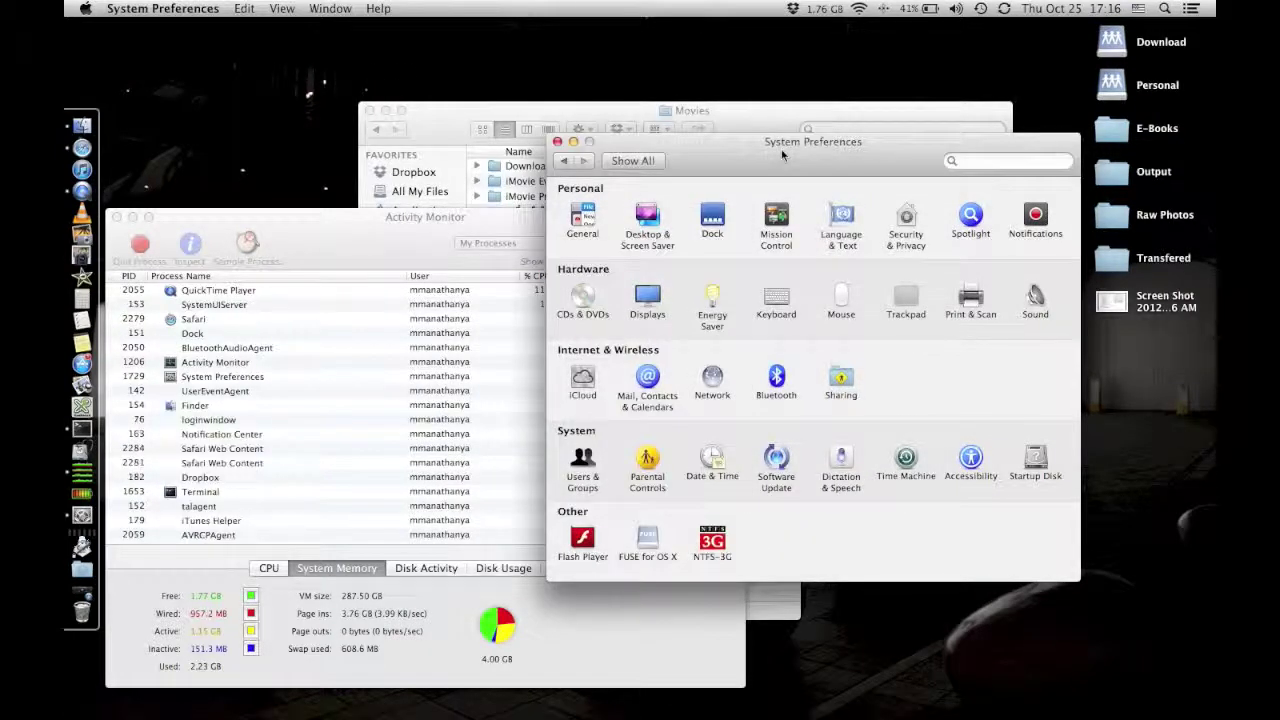